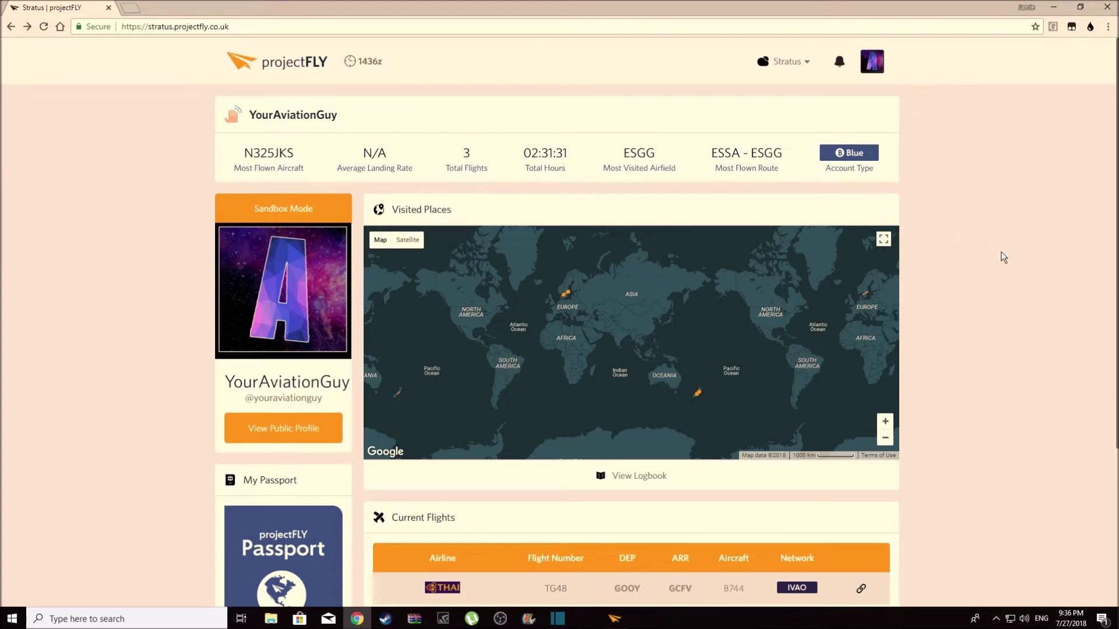
Scroll through the Stratus profile and Current Flights, then bring up the projectFLY desktop app
scroll(991, 291, "down", 4)
scroll(981, 334, "up", 3)
scroll(428, 353, "down", 1)
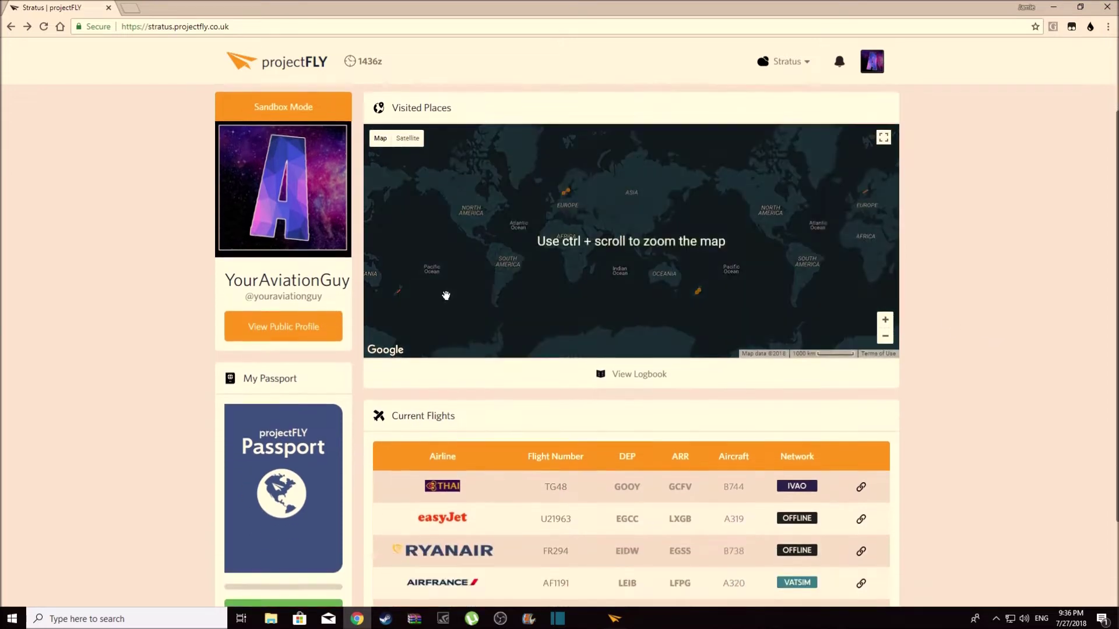
scroll(150, 320, "down", 3)
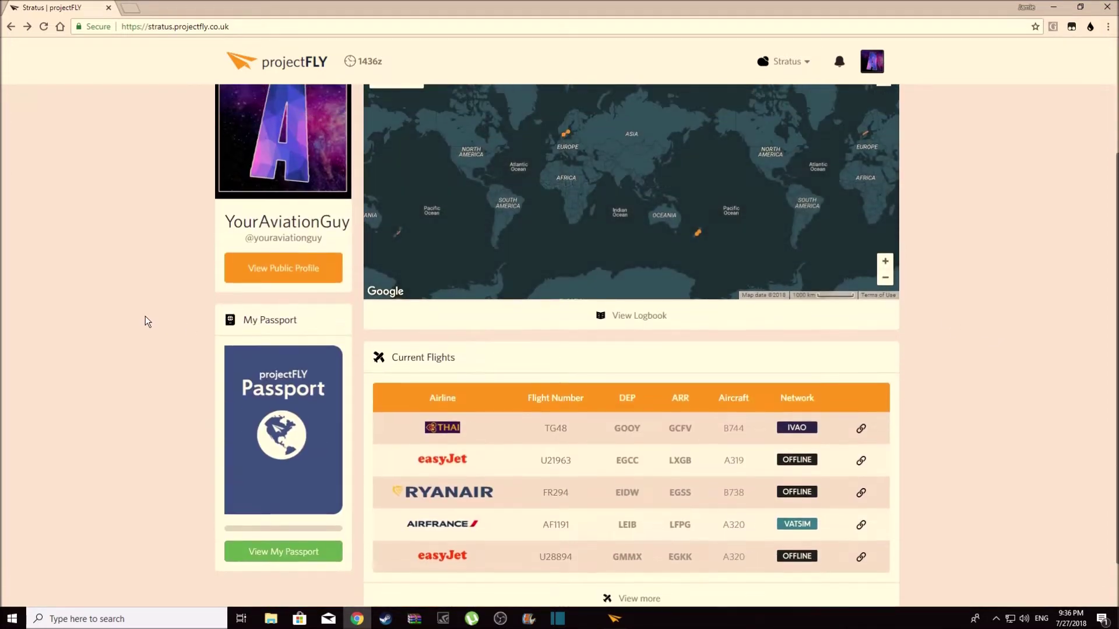
scroll(148, 320, "up", 4)
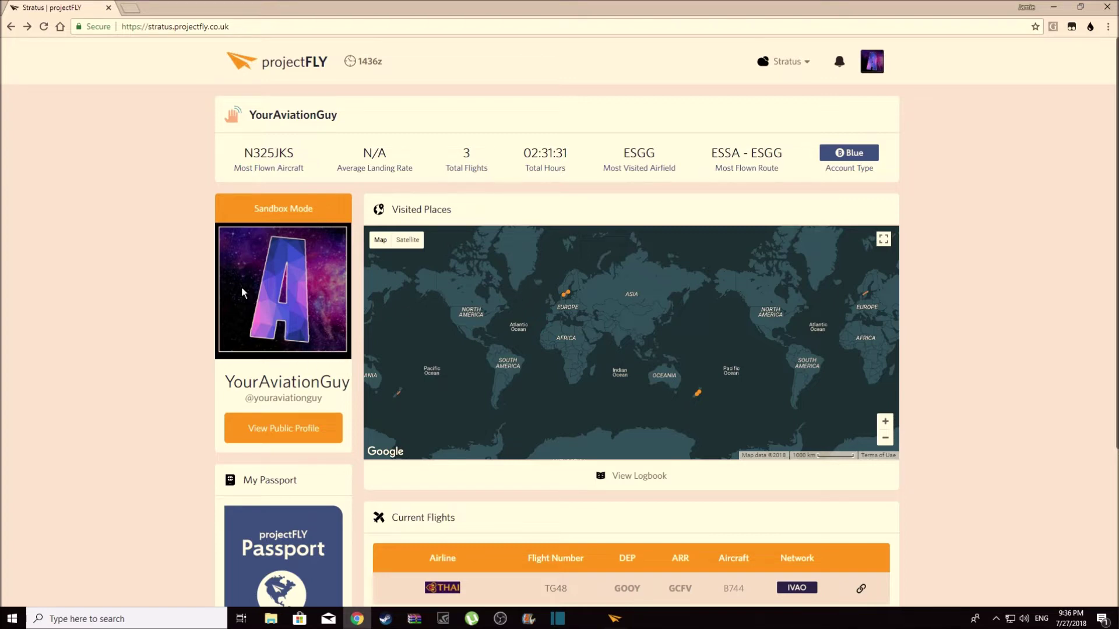
scroll(245, 294, "down", 4)
scroll(457, 385, "up", 4)
left_click(614, 618)
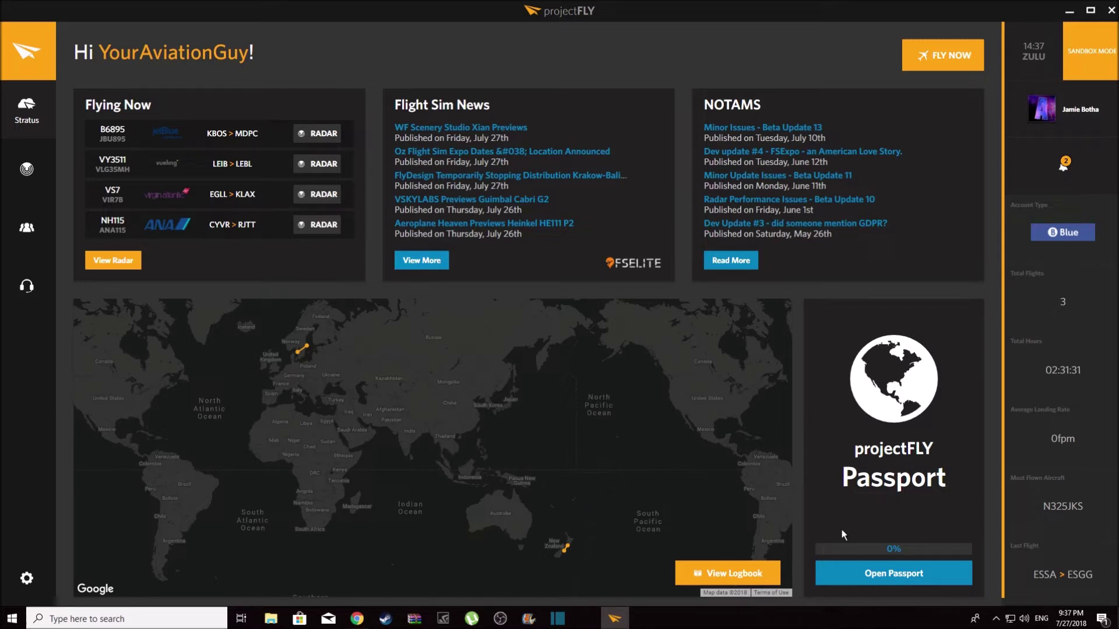
Open the projectFLY Passport from the dashboard's Passport panel
left_click(882, 585)
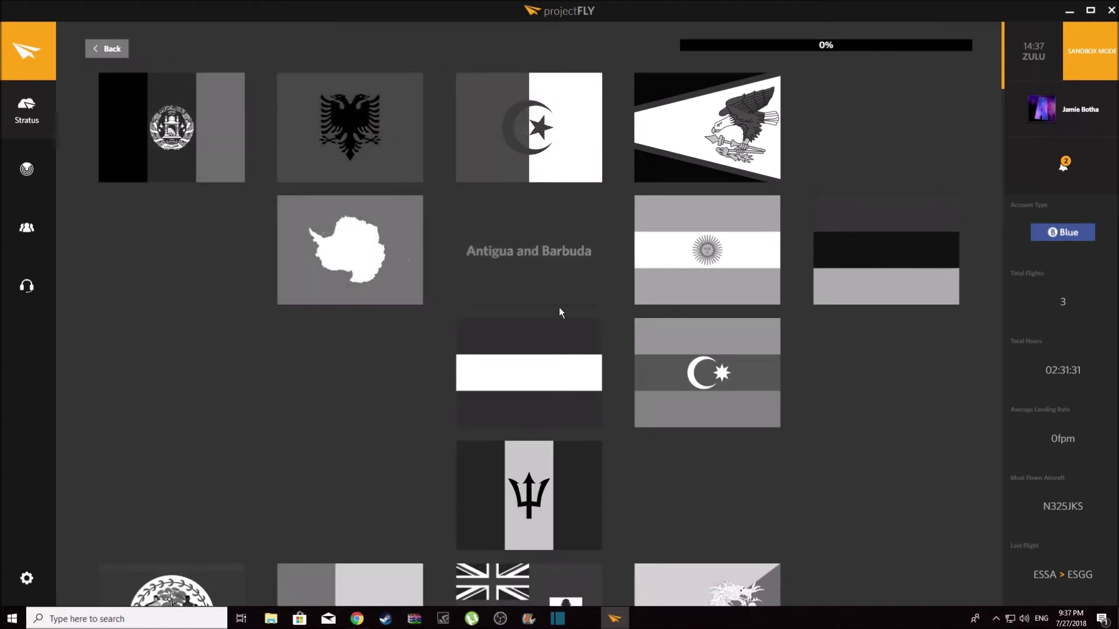
Browse the passport flag grid, with only New Zealand and Sweden coloured, then return to Stratus
scroll(642, 347, "down", 6)
scroll(642, 348, "down", 20)
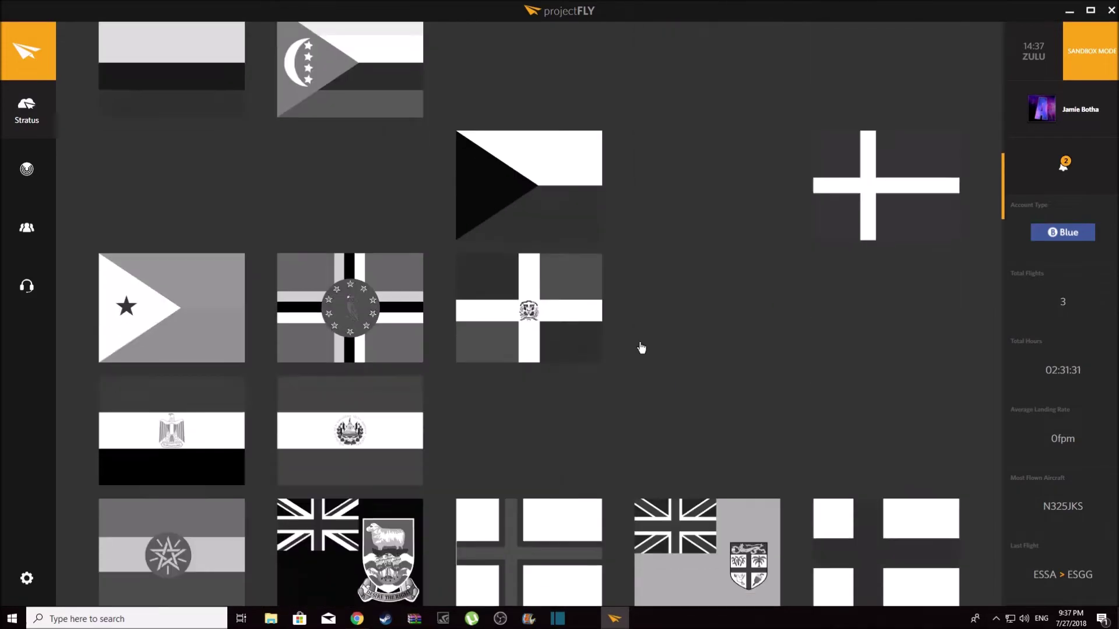
scroll(641, 348, "down", 13)
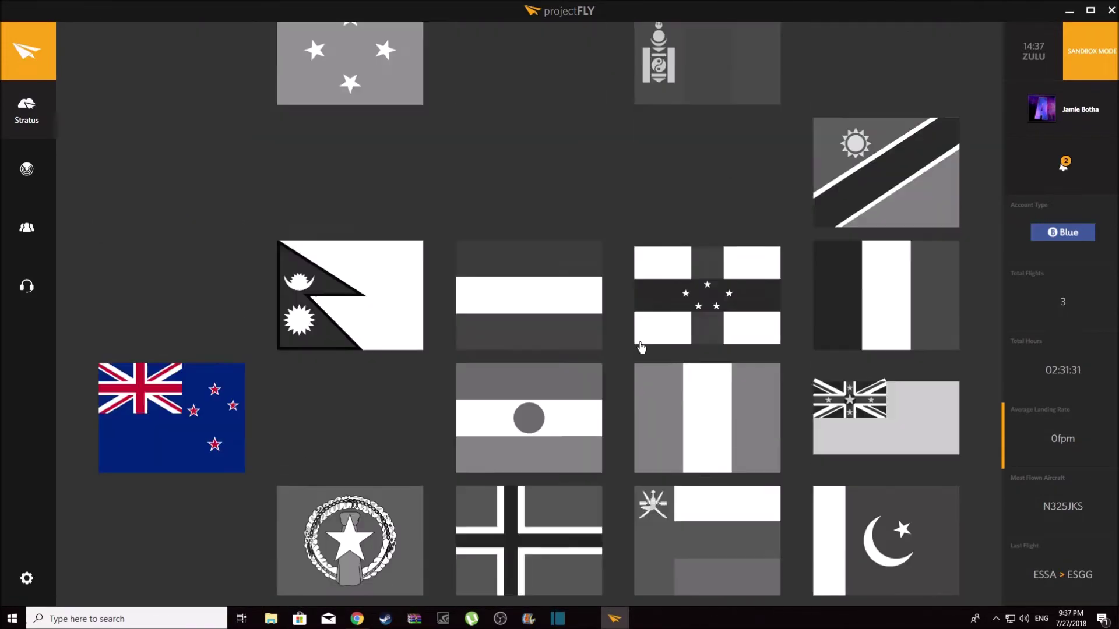
scroll(200, 312, "up", 3)
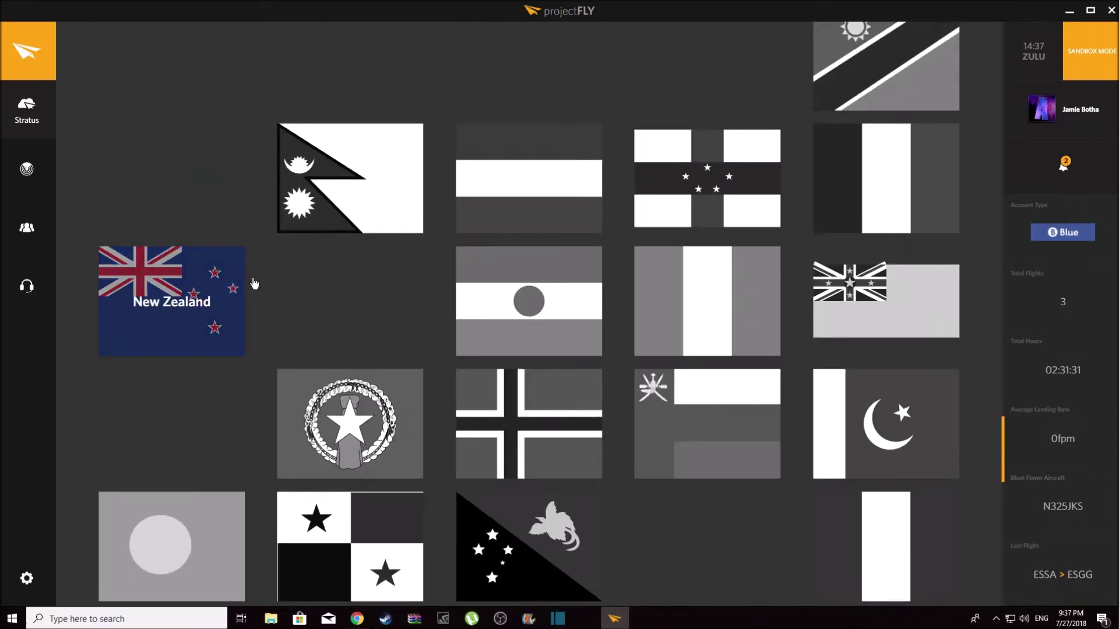
scroll(574, 280, "down", 12)
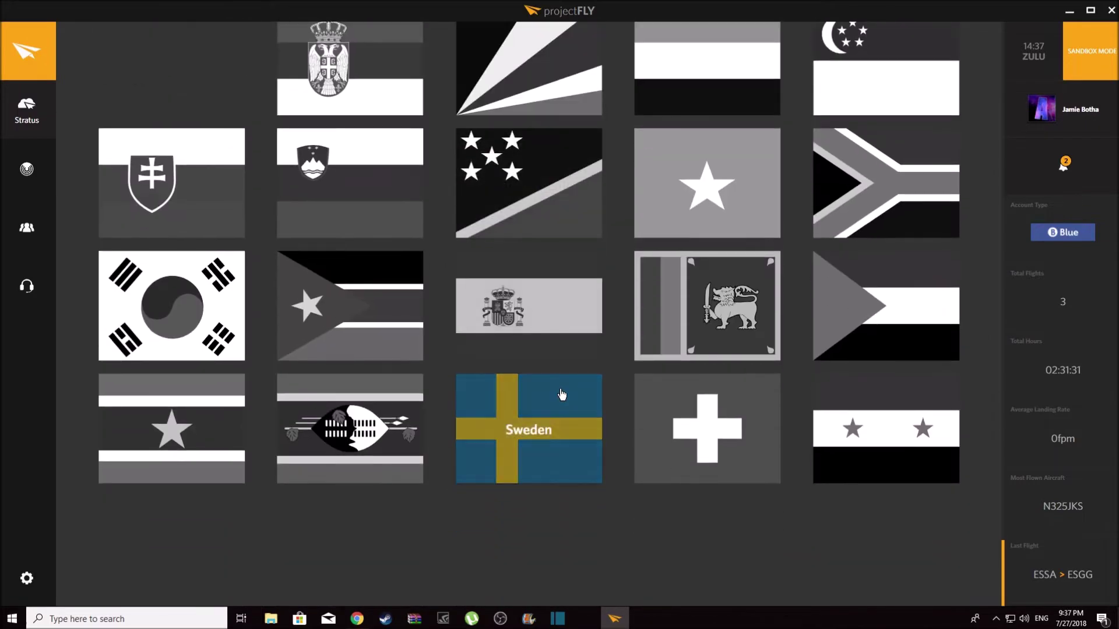
scroll(575, 332, "up", 5)
scroll(577, 330, "up", 20)
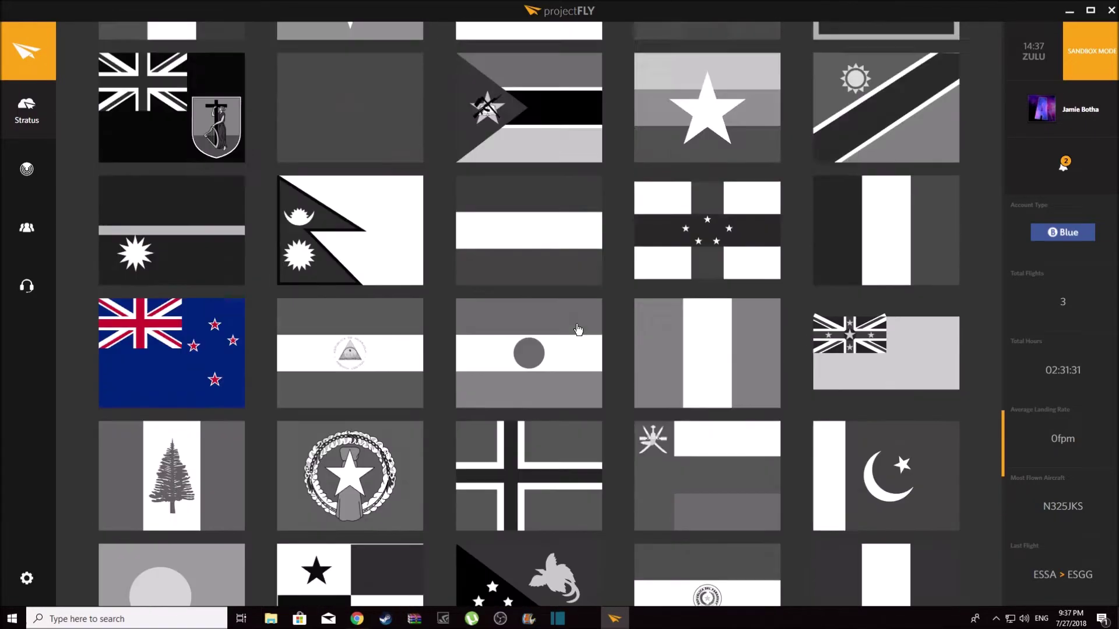
scroll(579, 329, "up", 20)
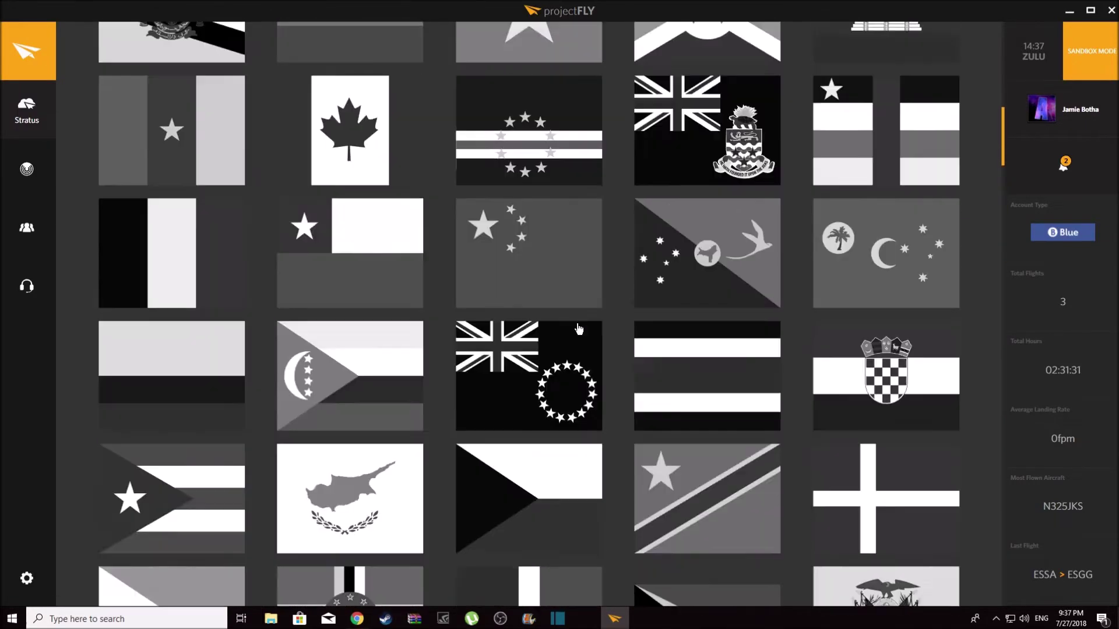
scroll(579, 329, "down", 20)
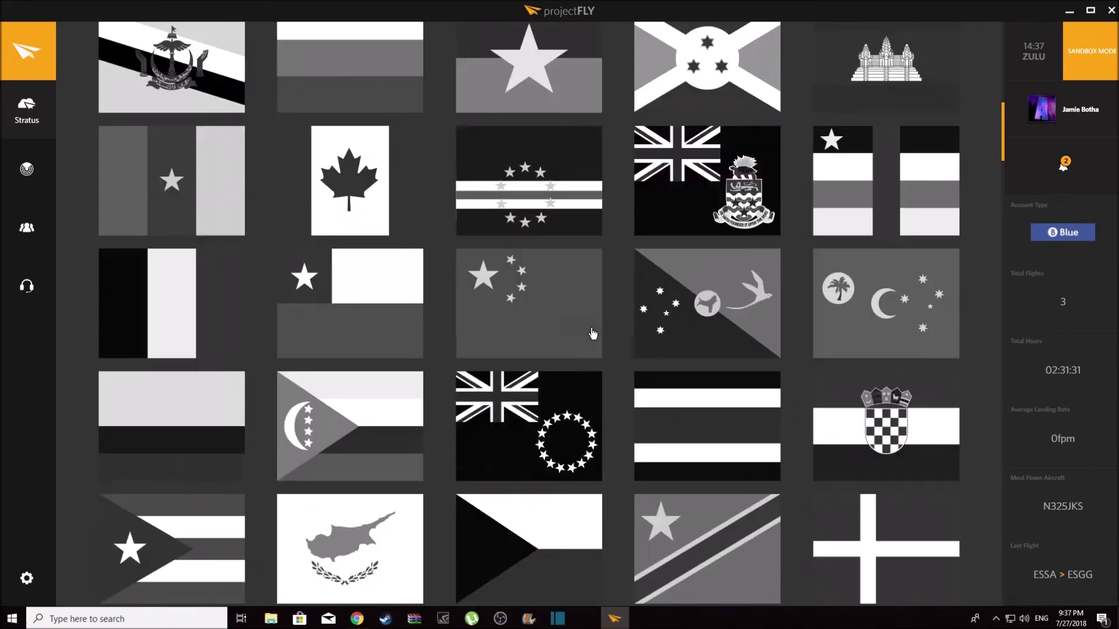
scroll(296, 288, "down", 20)
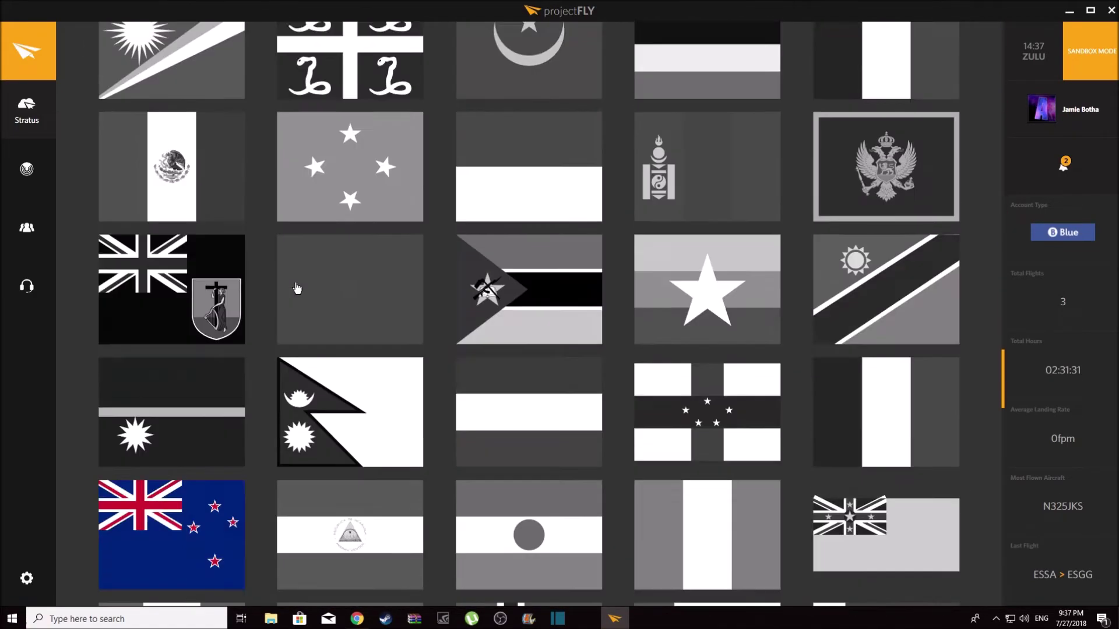
scroll(502, 433, "up", 20)
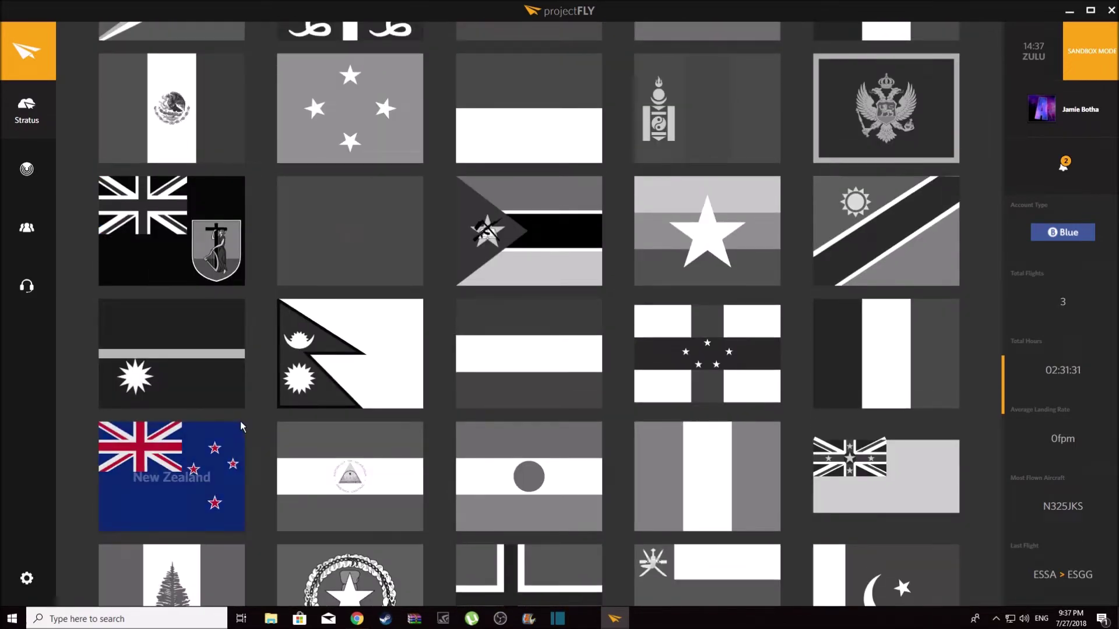
scroll(416, 480, "down", 1)
scroll(416, 480, "down", 15)
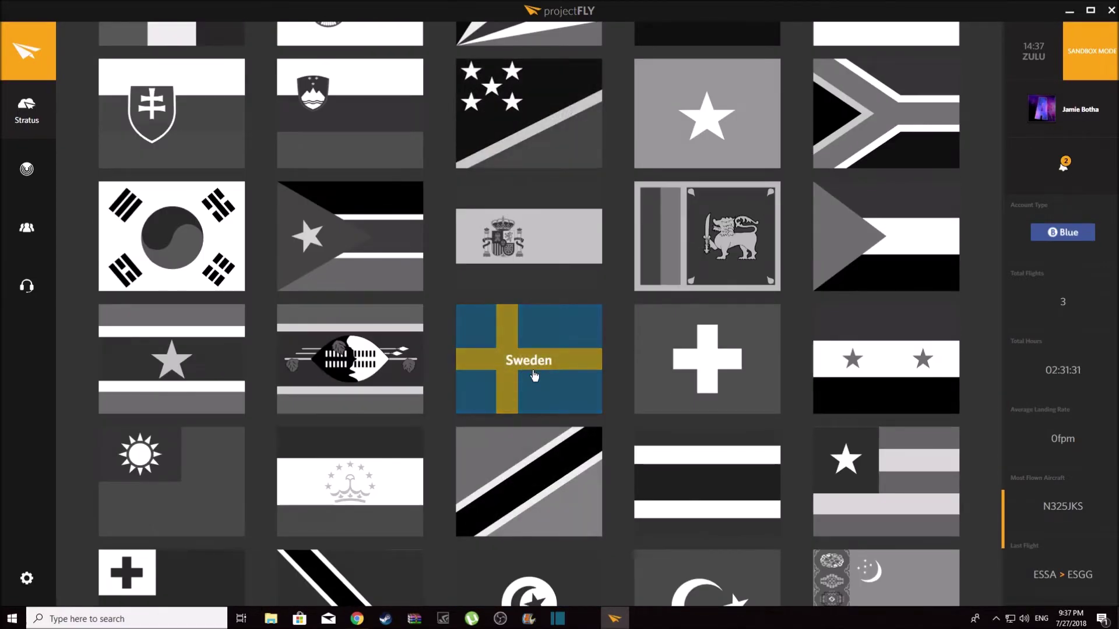
scroll(546, 375, "up", 6)
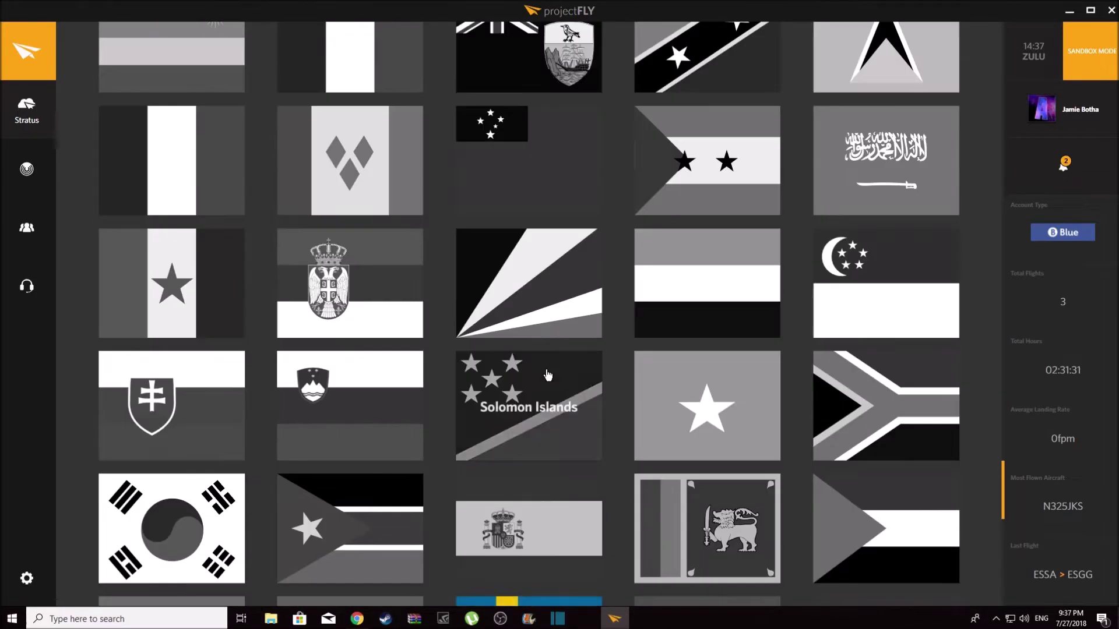
scroll(525, 349, "down", 8)
scroll(405, 234, "up", 7)
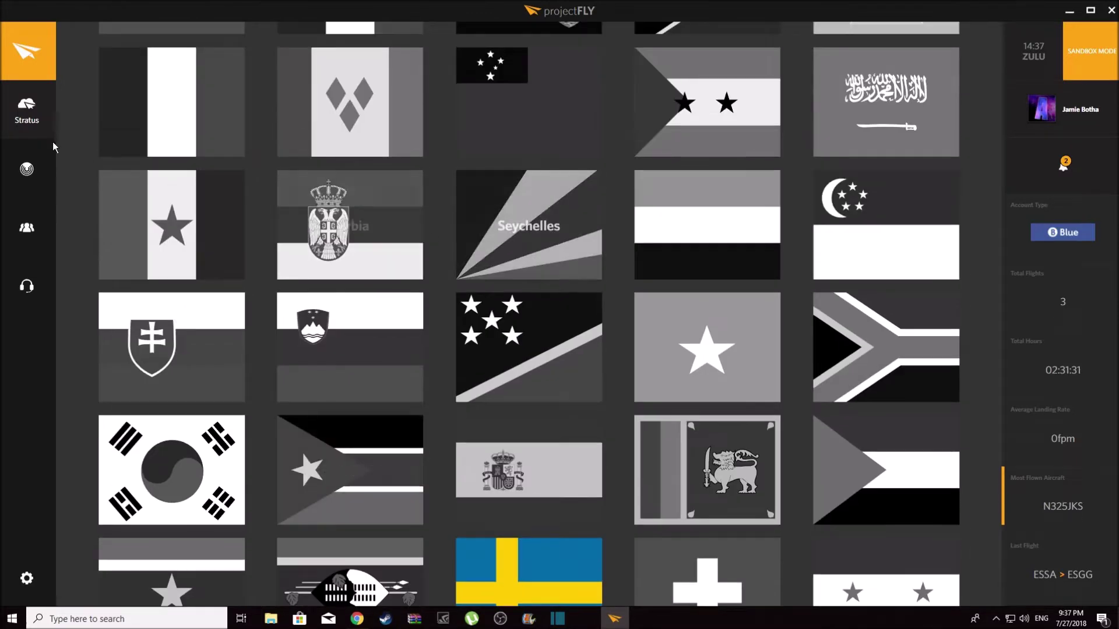
left_click(26, 119)
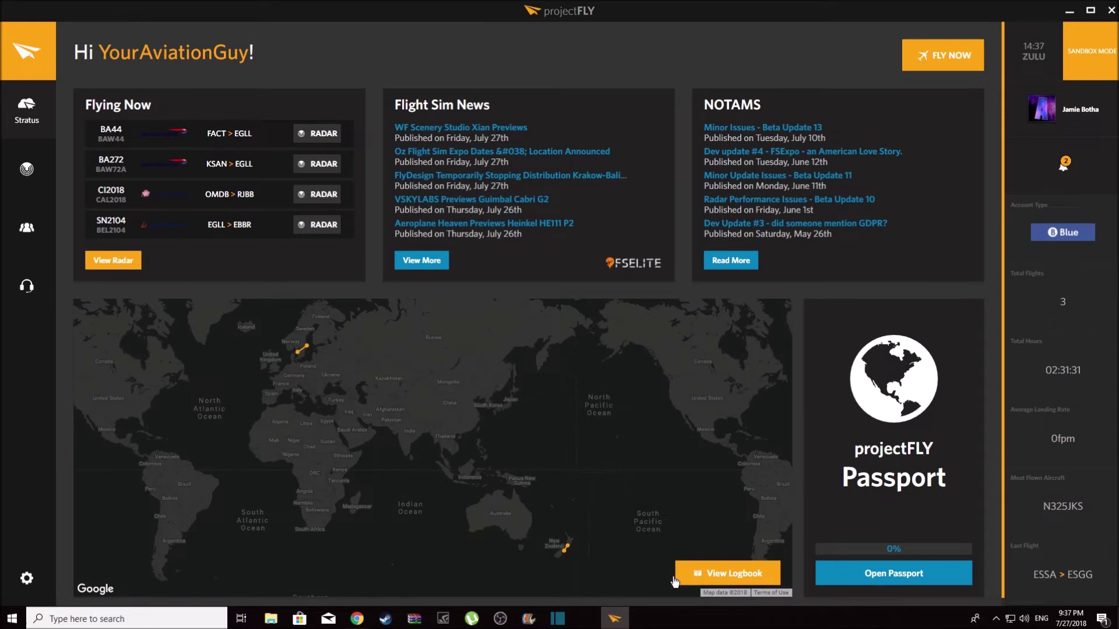
View the Logbook's three flights (SK151 twice, NZ358), then go back to the dashboard
left_click(698, 572)
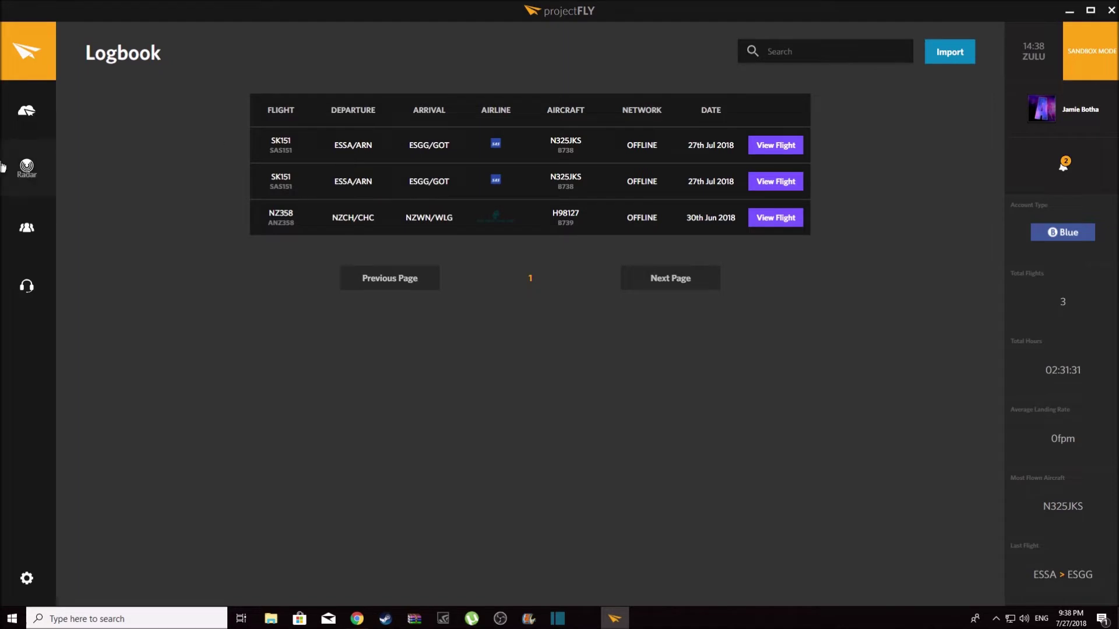
left_click(26, 114)
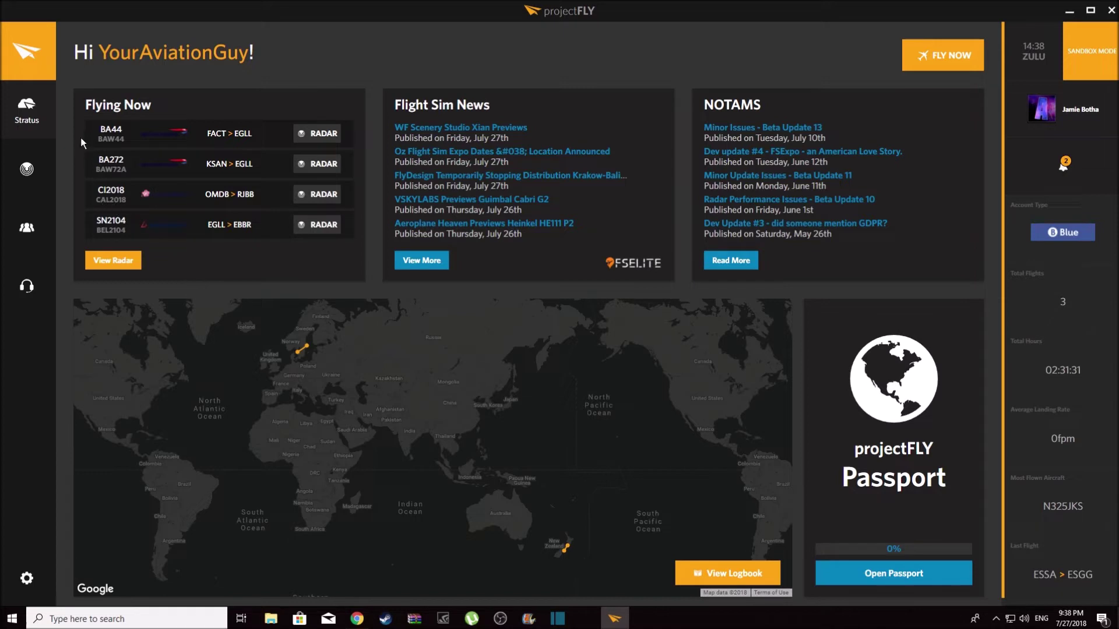
mouse_move(88, 155)
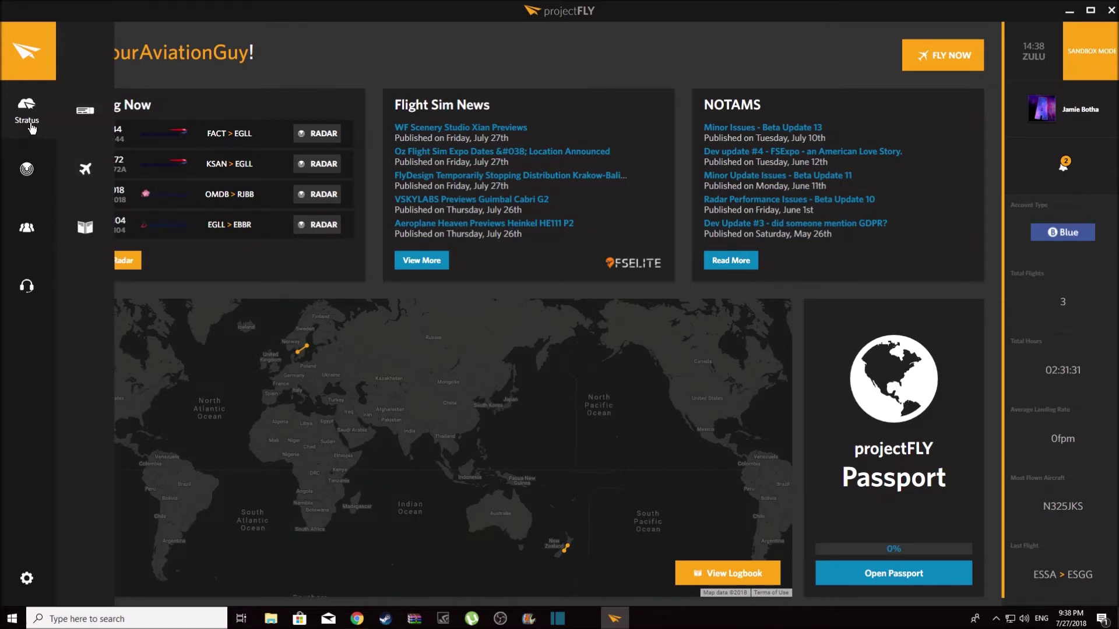
left_click(76, 166)
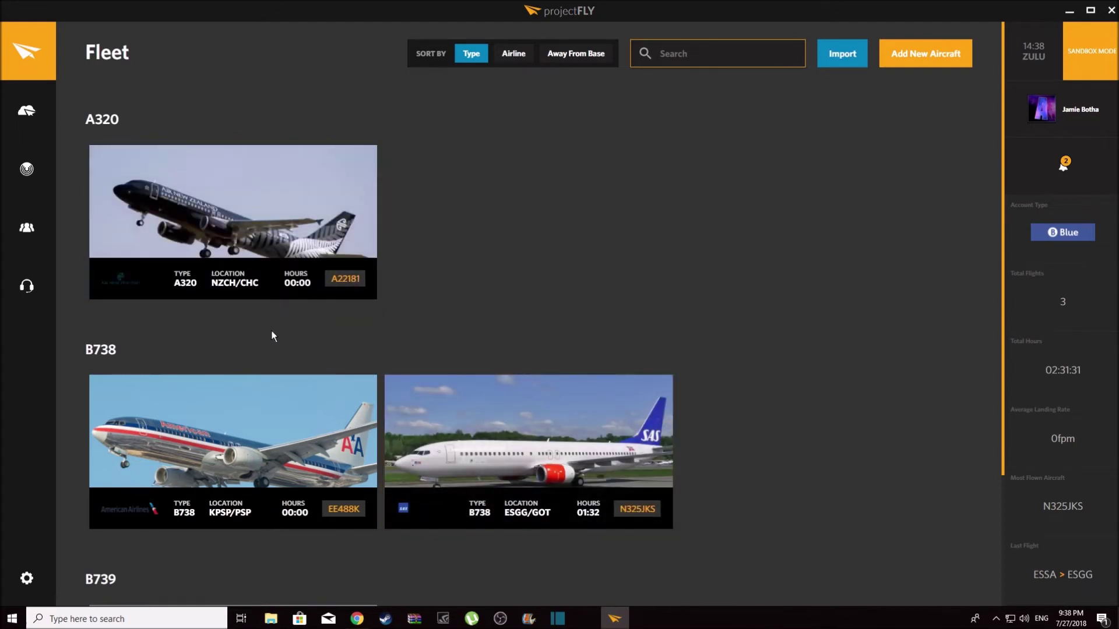
mouse_move(284, 408)
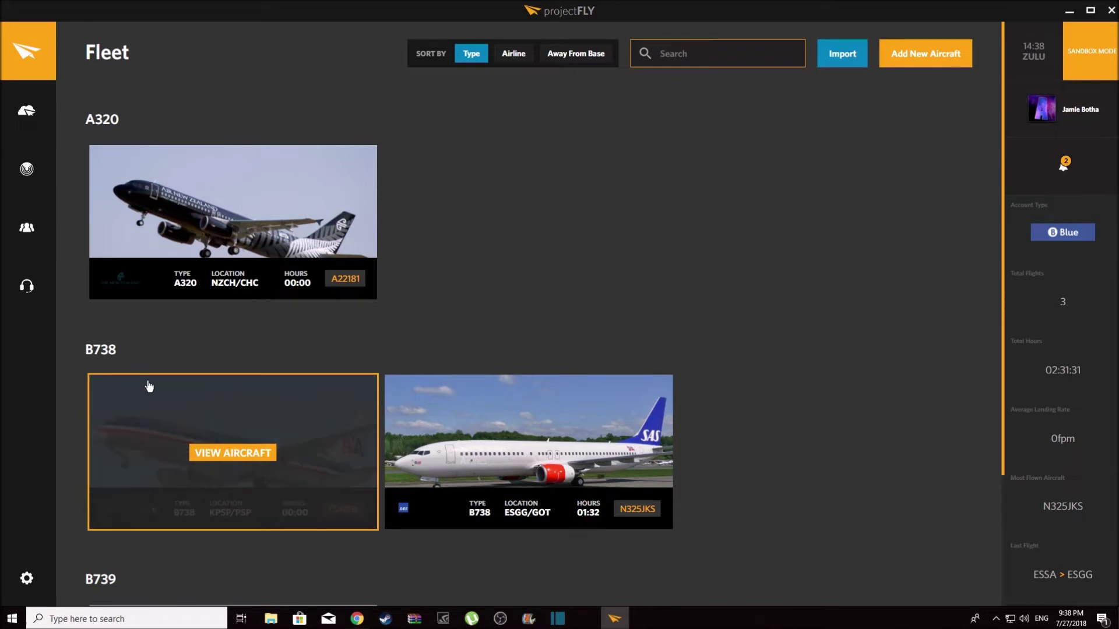
scroll(150, 387, "down", 2)
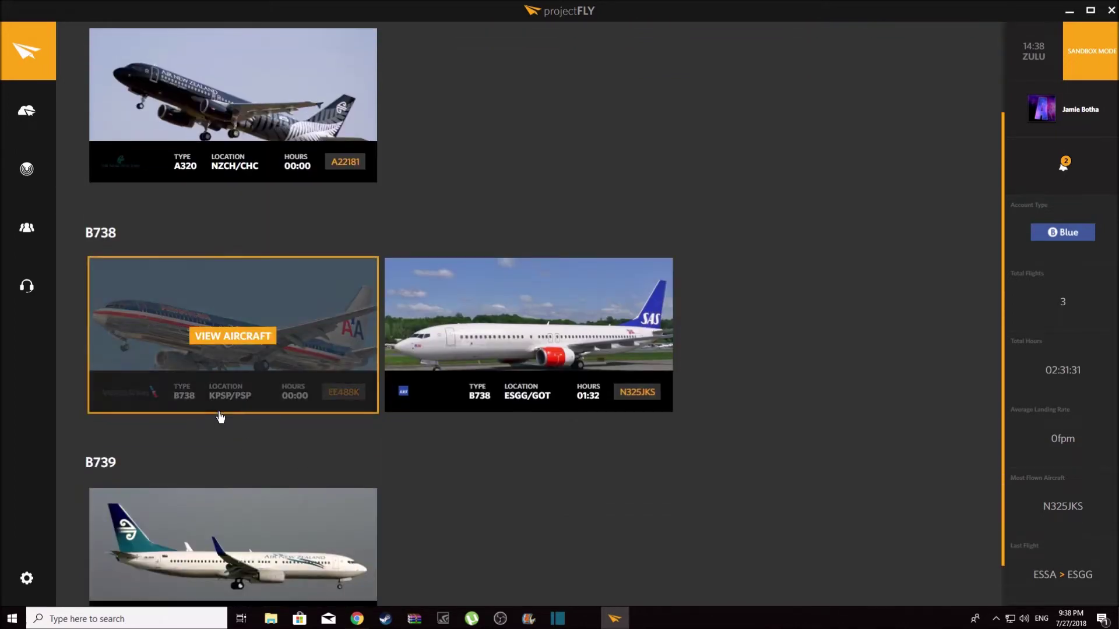
mouse_move(460, 412)
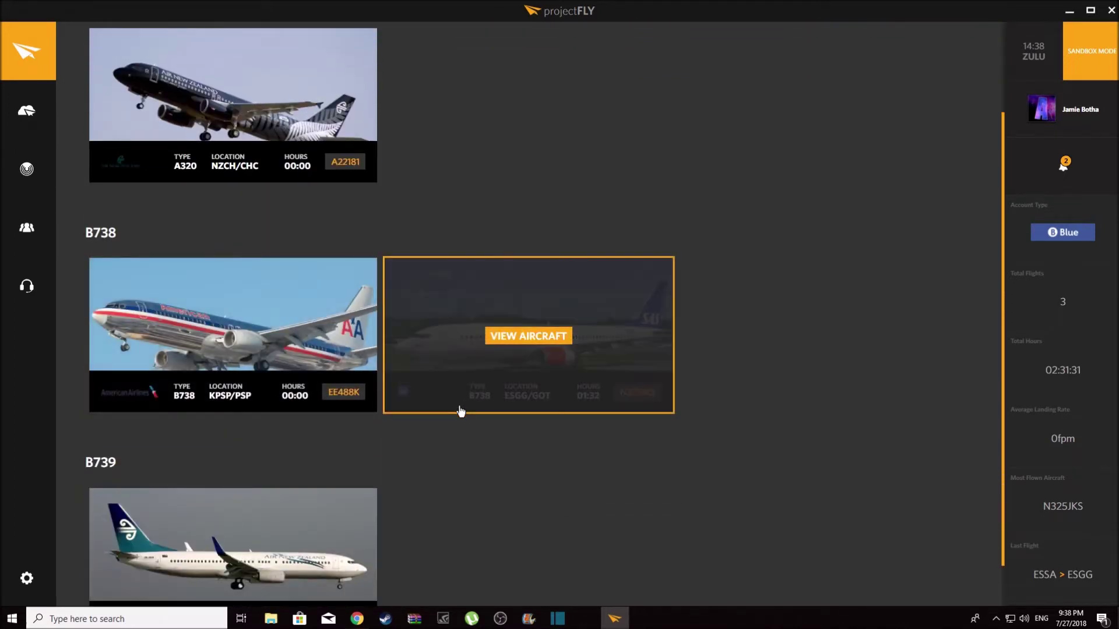
scroll(478, 415, "down", 1)
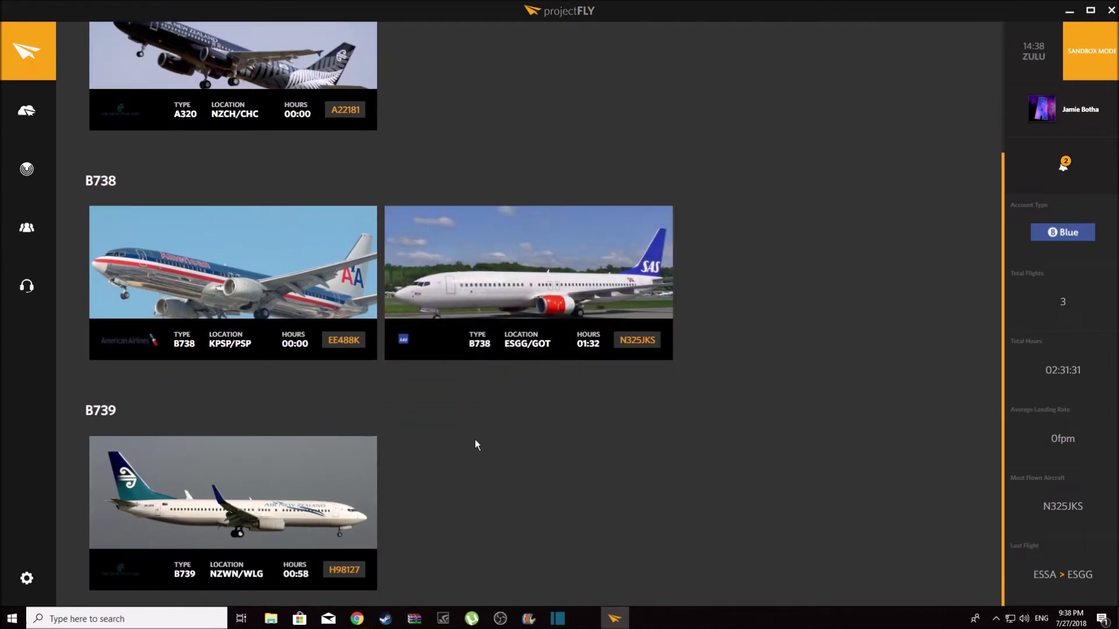
mouse_move(296, 504)
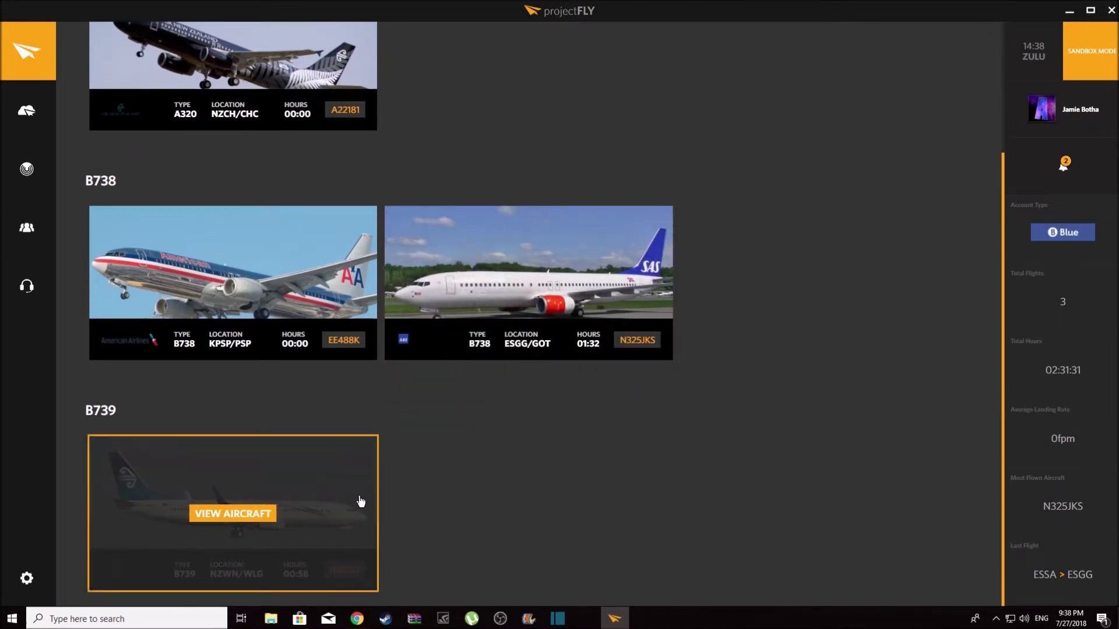
scroll(679, 525, "up", 3)
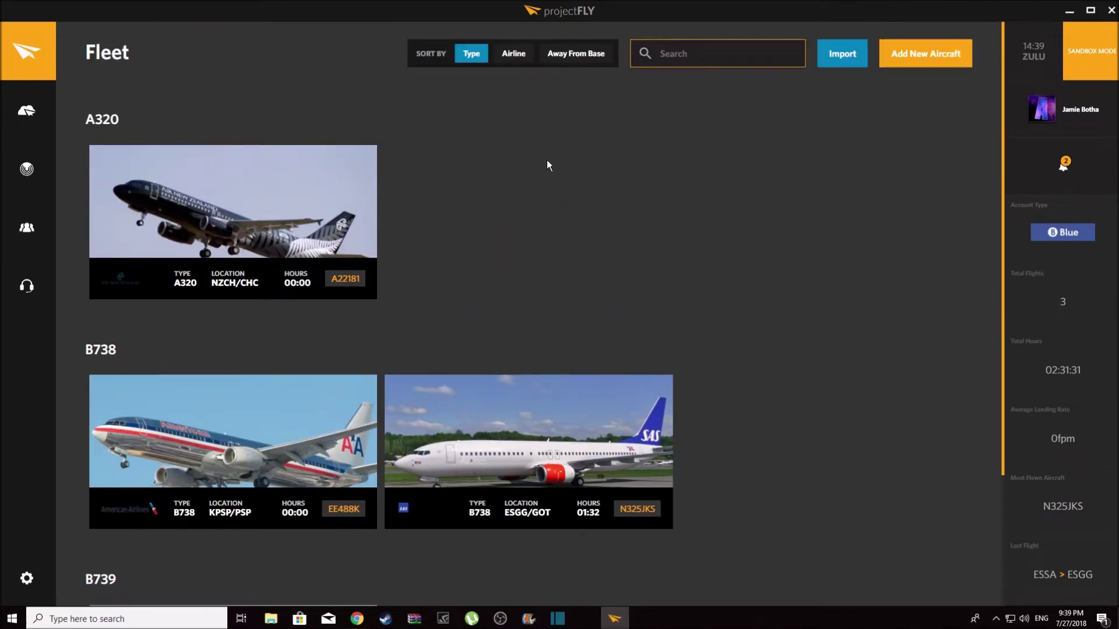
Start a new aircraft as a B788 - 787-8 operated by AAL - American Airlines
left_click(929, 53)
left_click(398, 202)
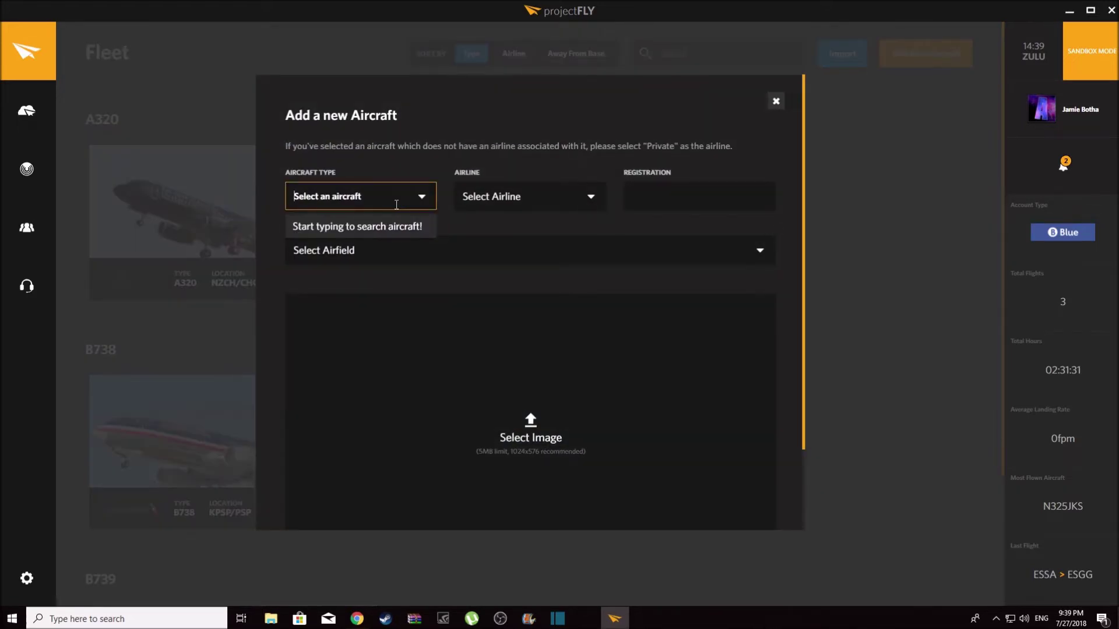
type("7")
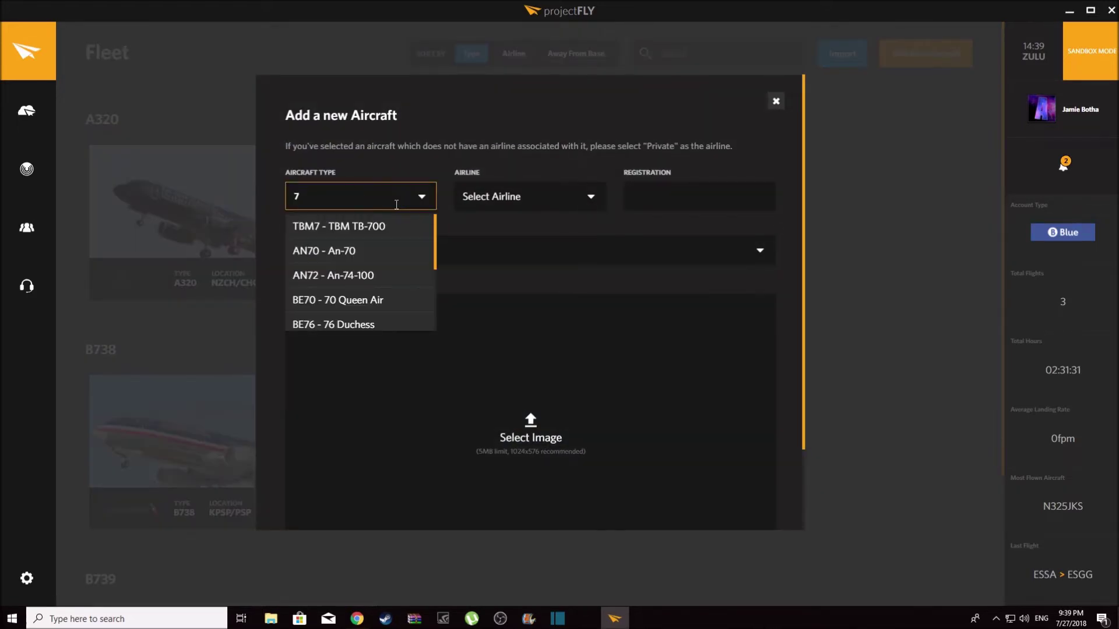
type("87")
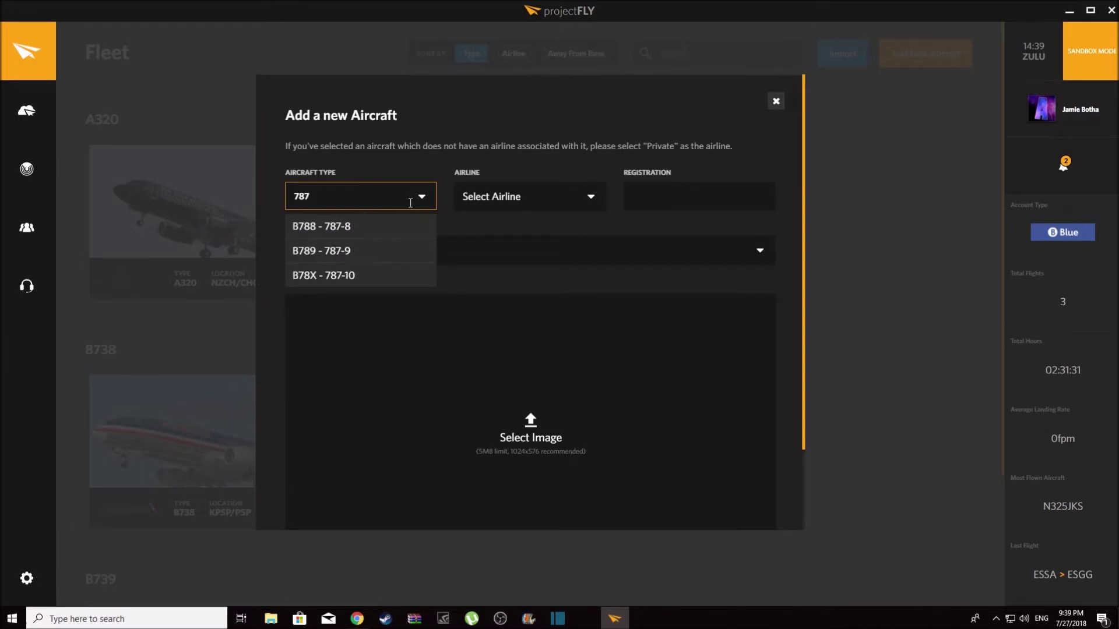
left_click(396, 227)
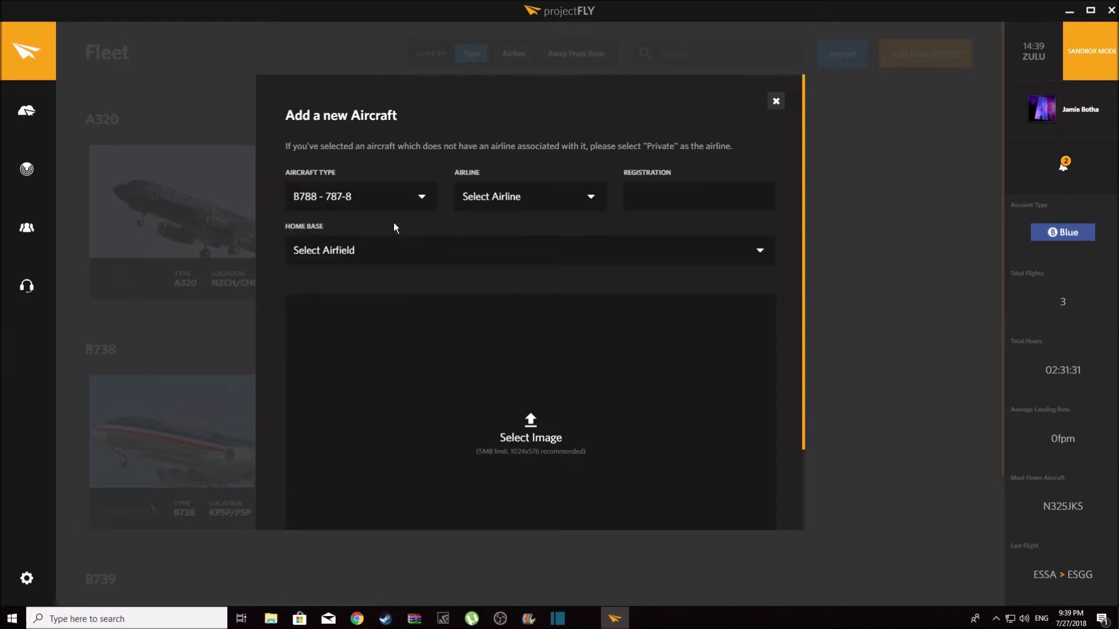
left_click(500, 197)
type("br")
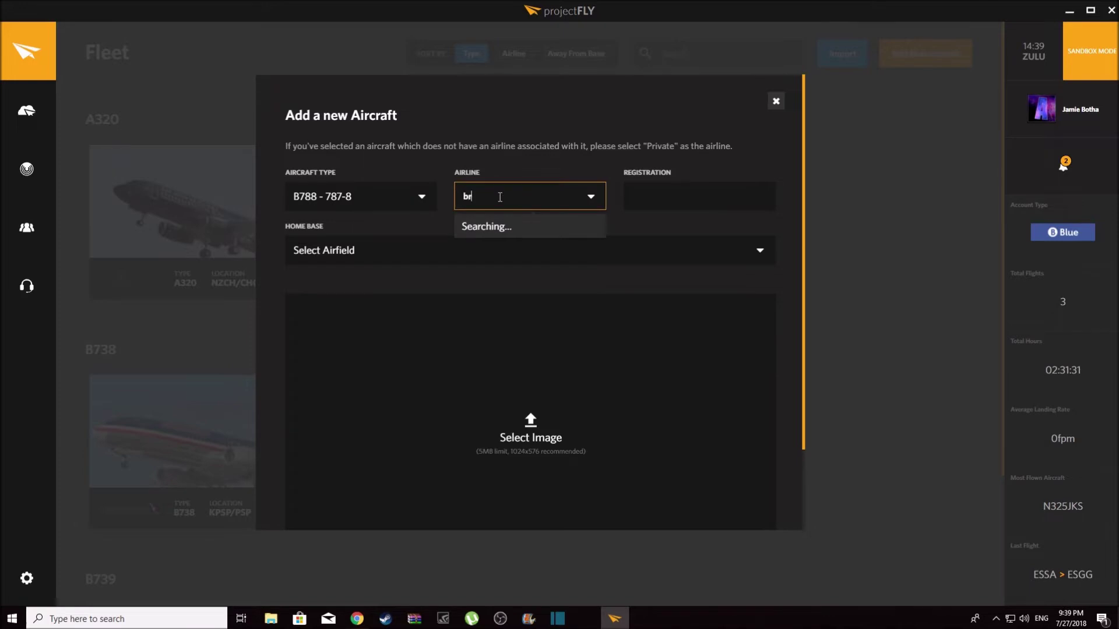
type("is")
key("BackSpace")
key("BackSpace")
key("BackSpace")
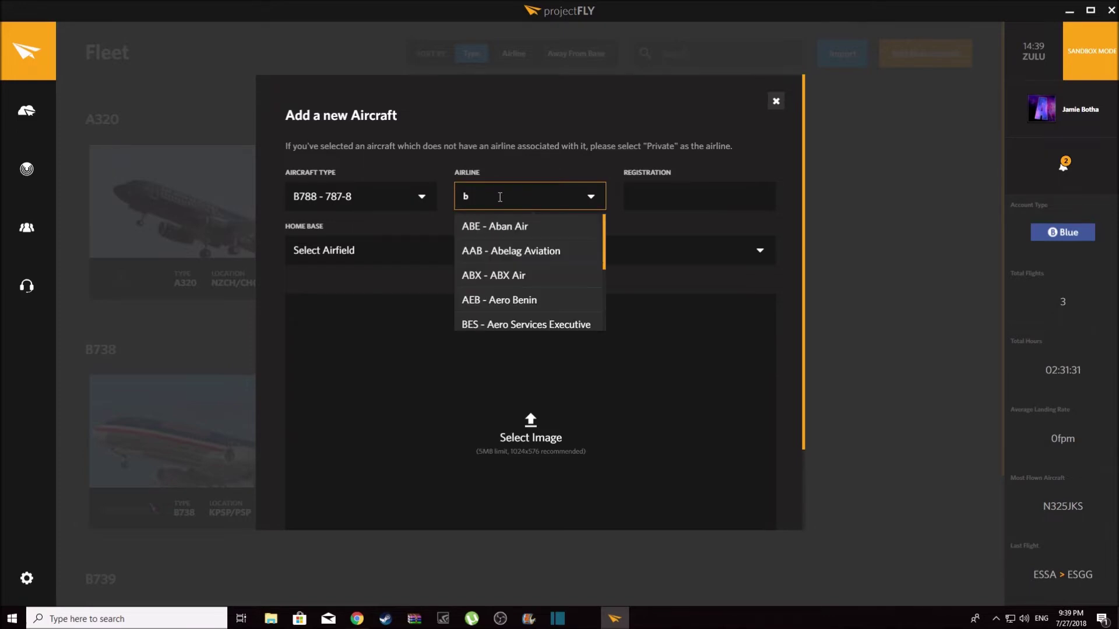
key("BackSpace")
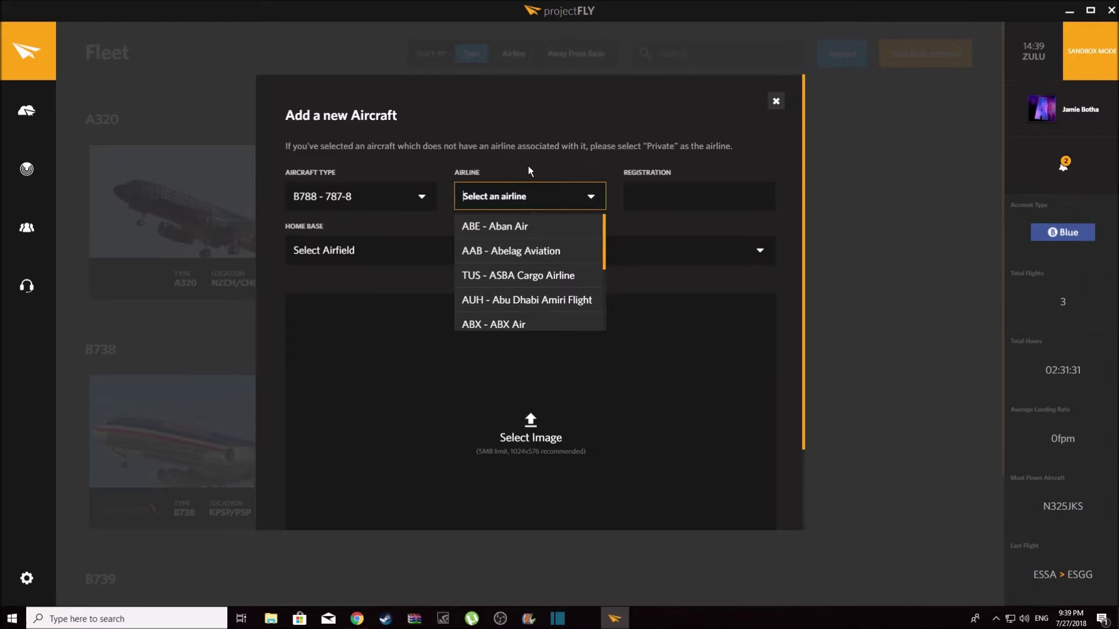
type("aal")
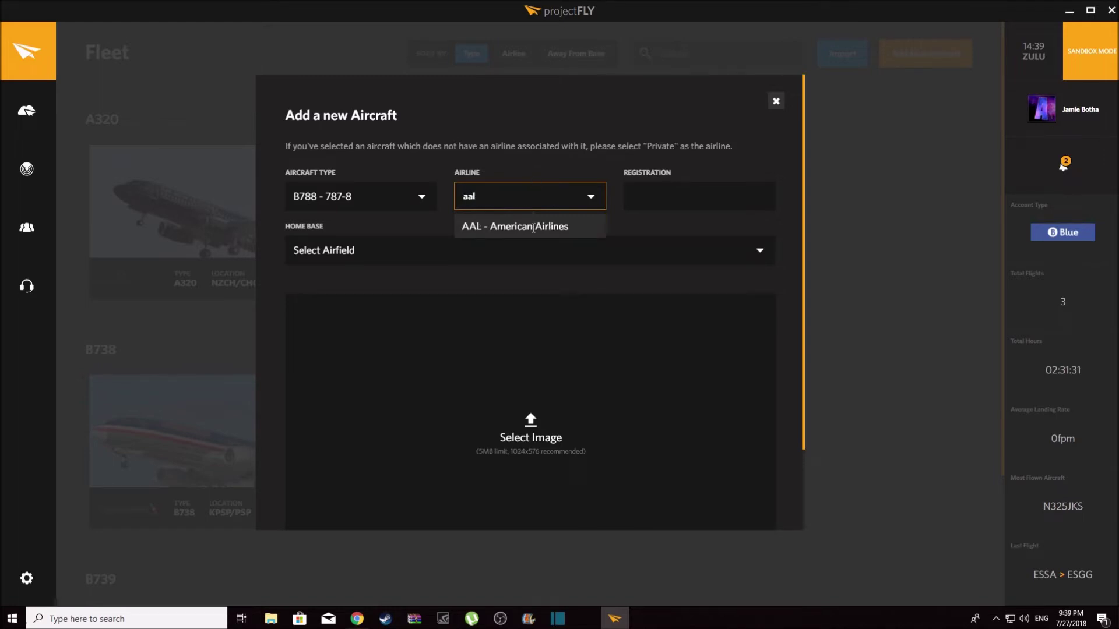
left_click(533, 227)
left_click(588, 221)
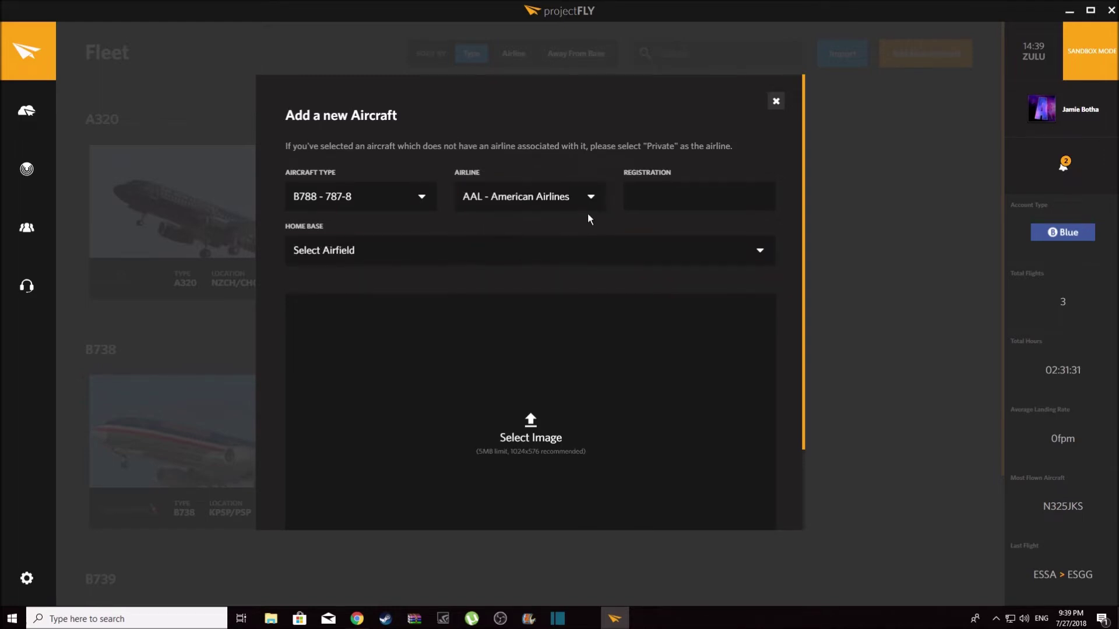
Enter registration NH556L, set home base KORD Chicago O'Hare, and open the image picker
left_click(651, 204)
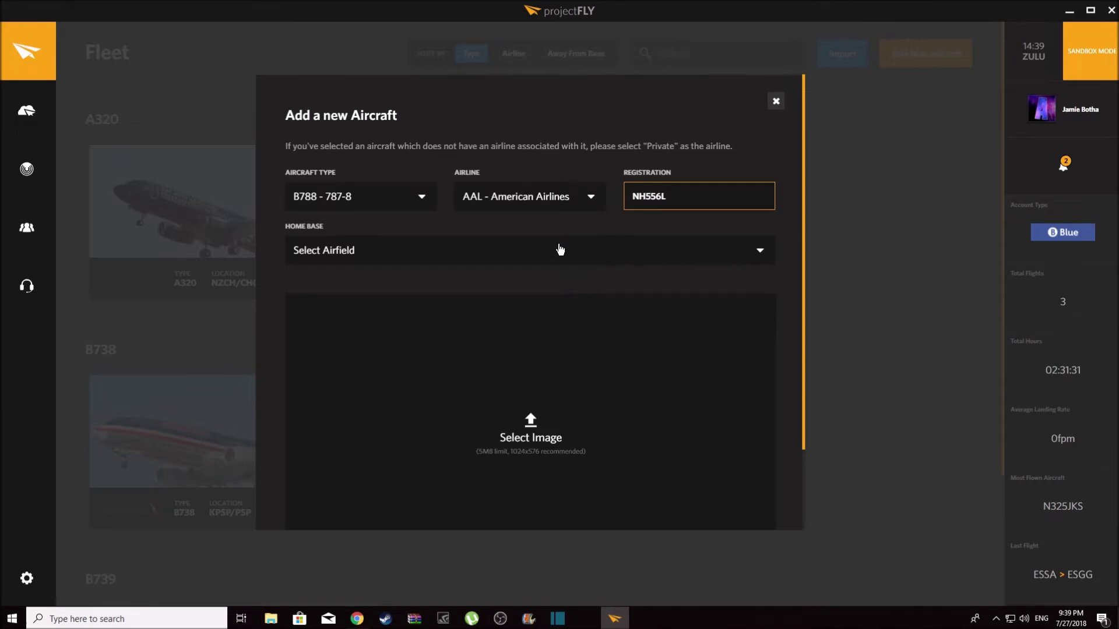
left_click(350, 255)
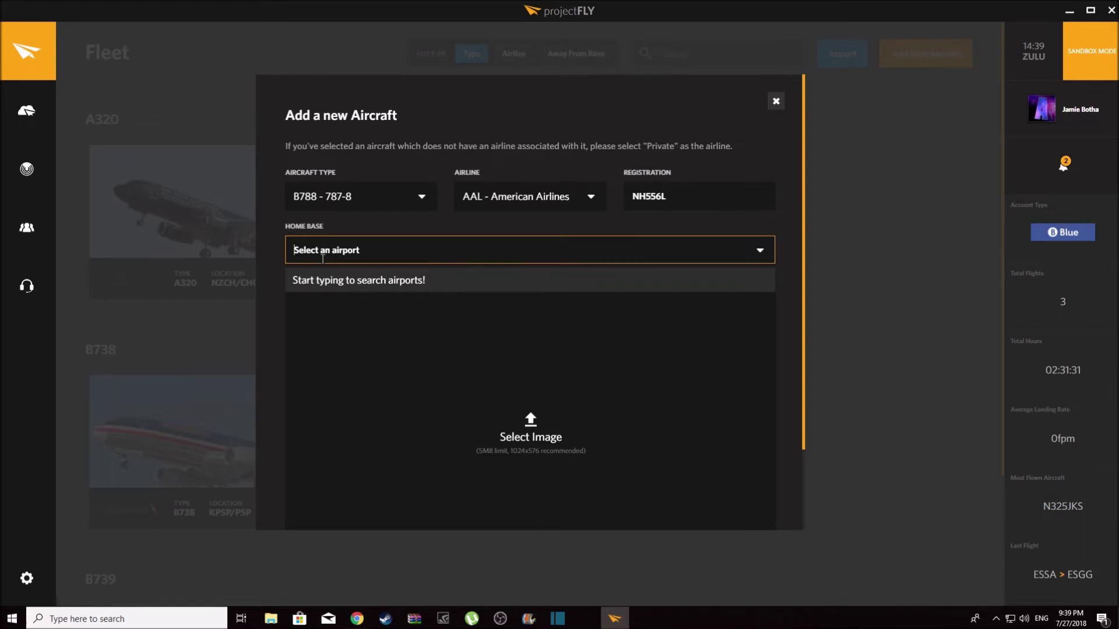
type("KO")
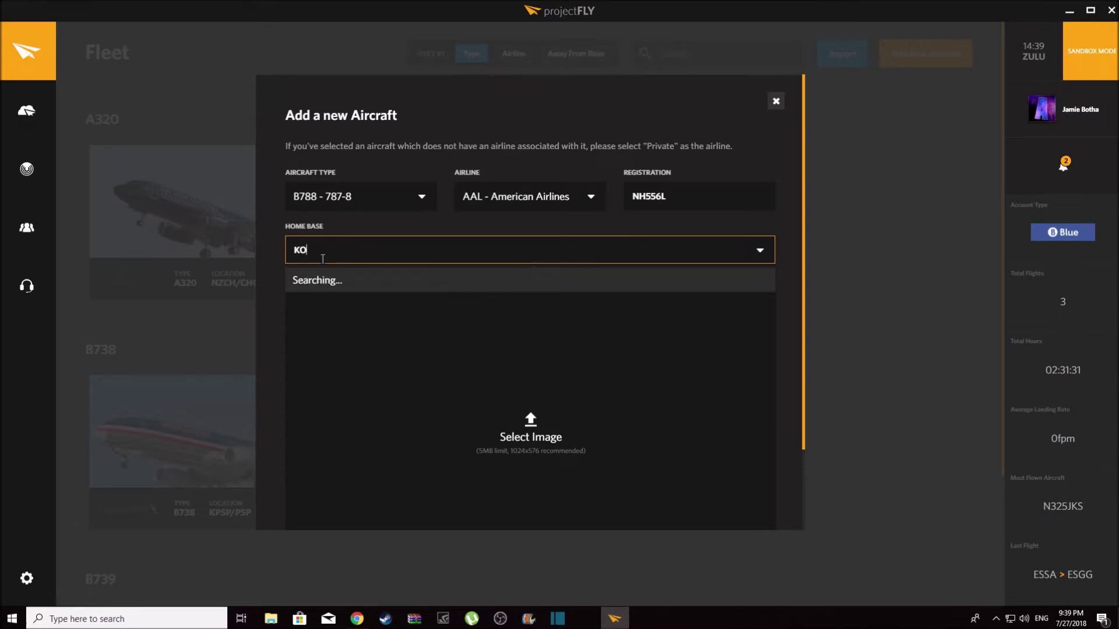
type("D")
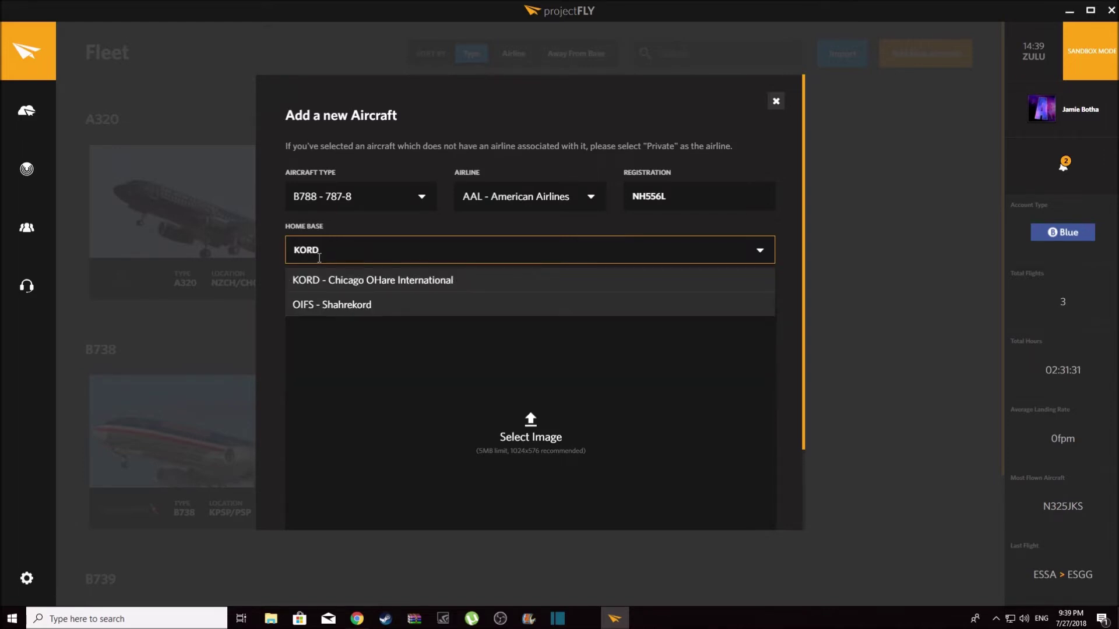
left_click(375, 285)
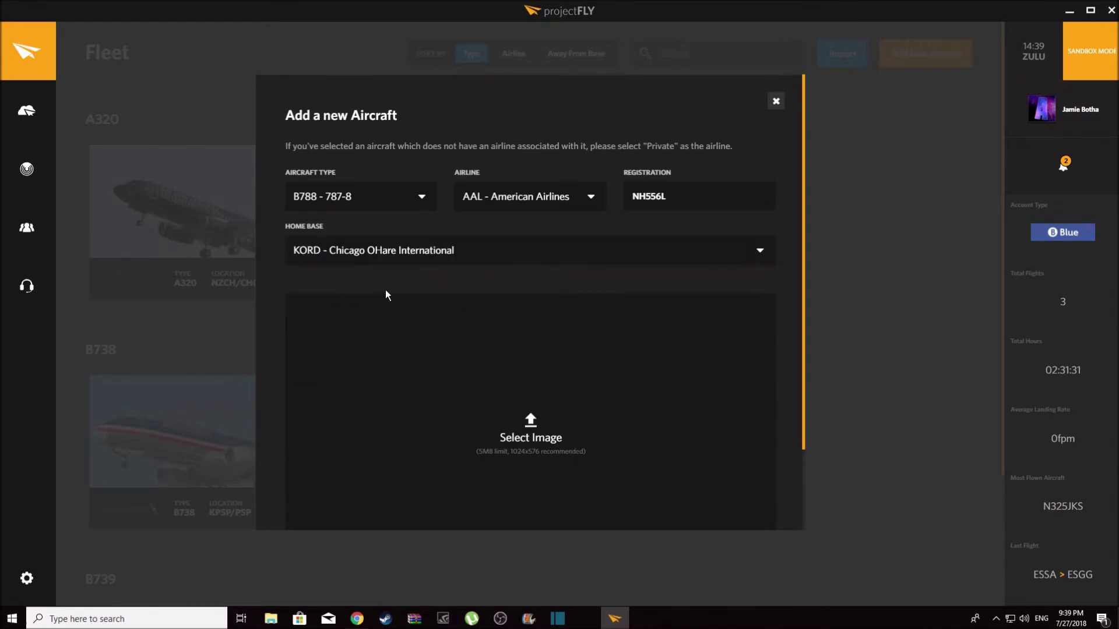
scroll(392, 327, "down", 3)
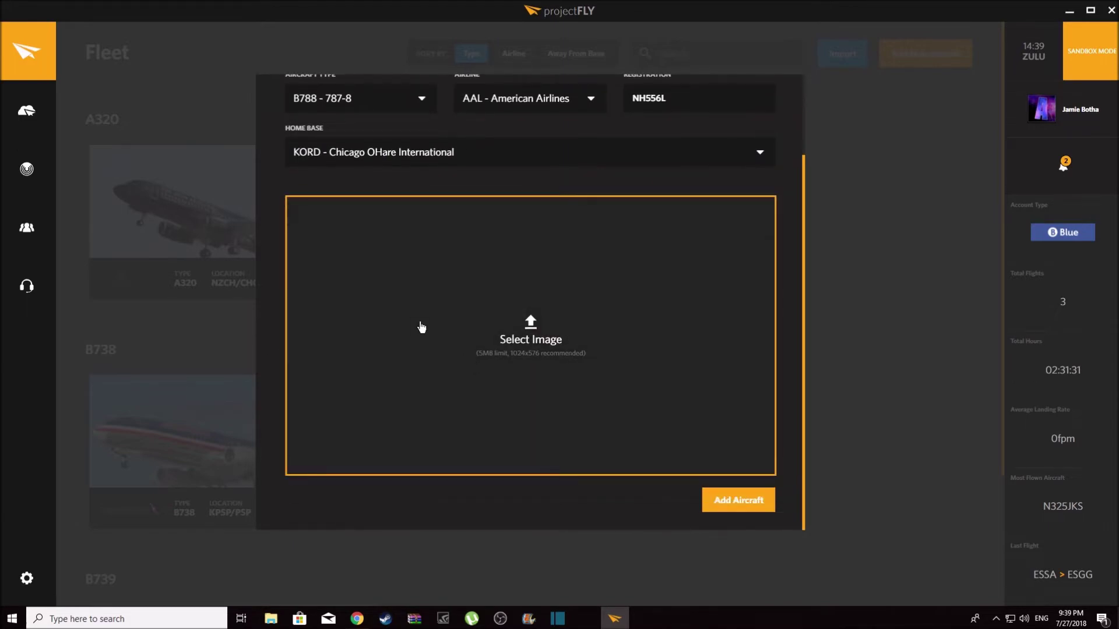
left_click(497, 408)
Browse Saved Pictures, then cancel the file picker without choosing an image
scroll(298, 248, "down", 10)
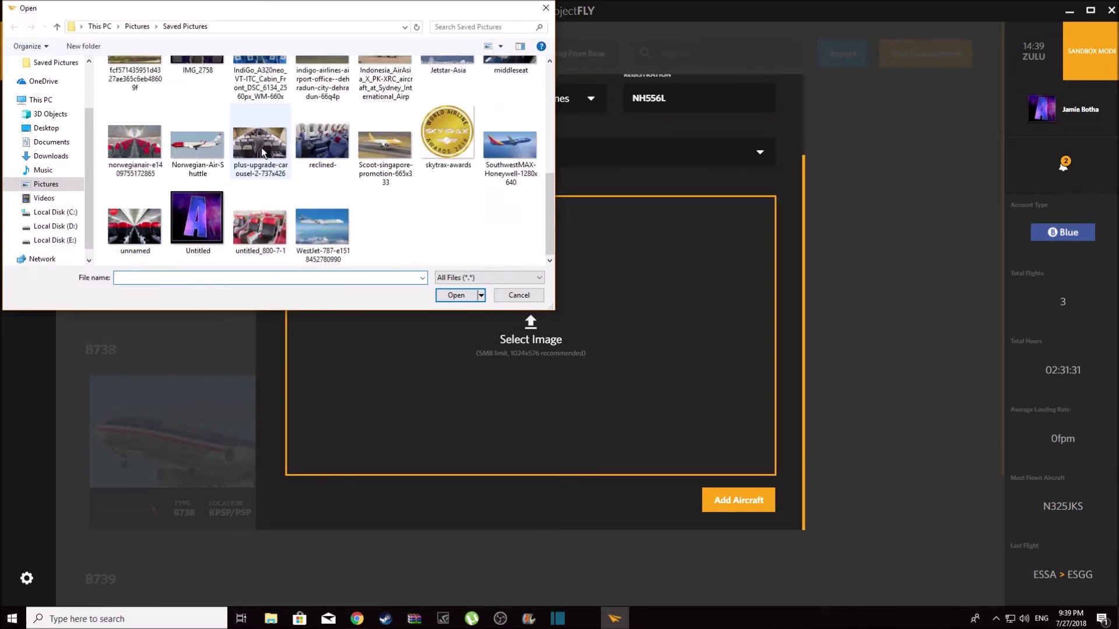
scroll(349, 232, "up", 10)
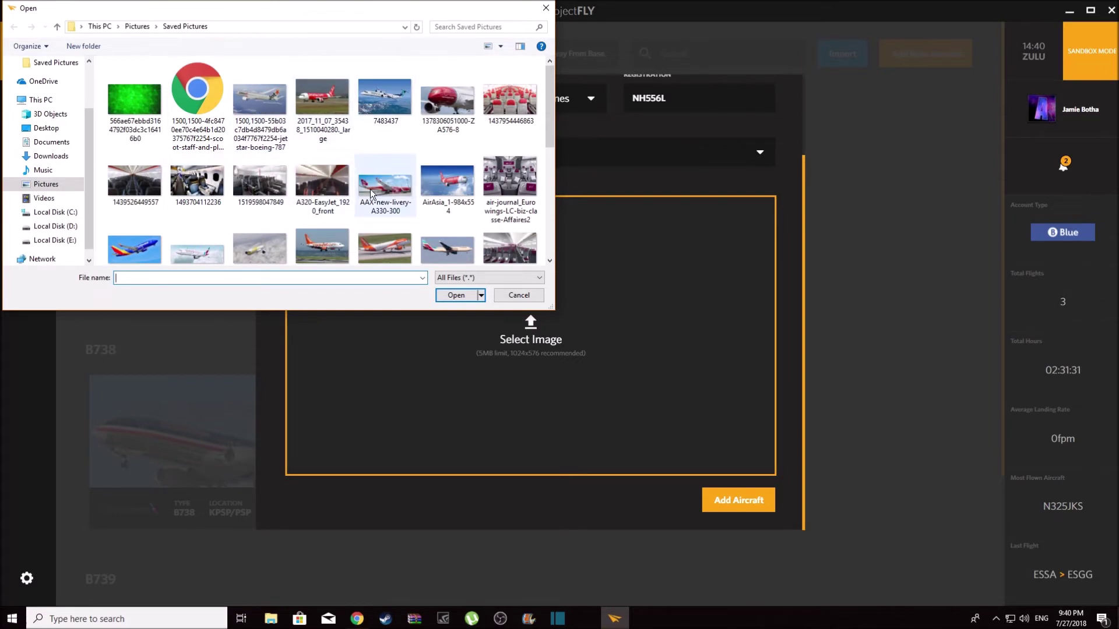
scroll(373, 196, "down", 2)
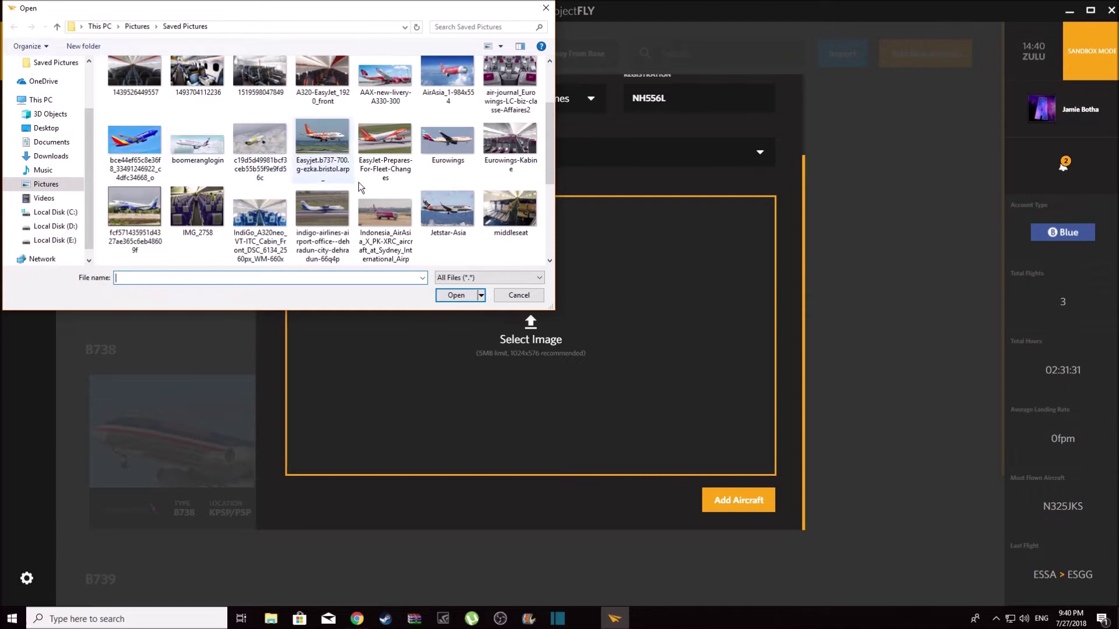
scroll(379, 142, "down", 3)
scroll(397, 226, "up", 5)
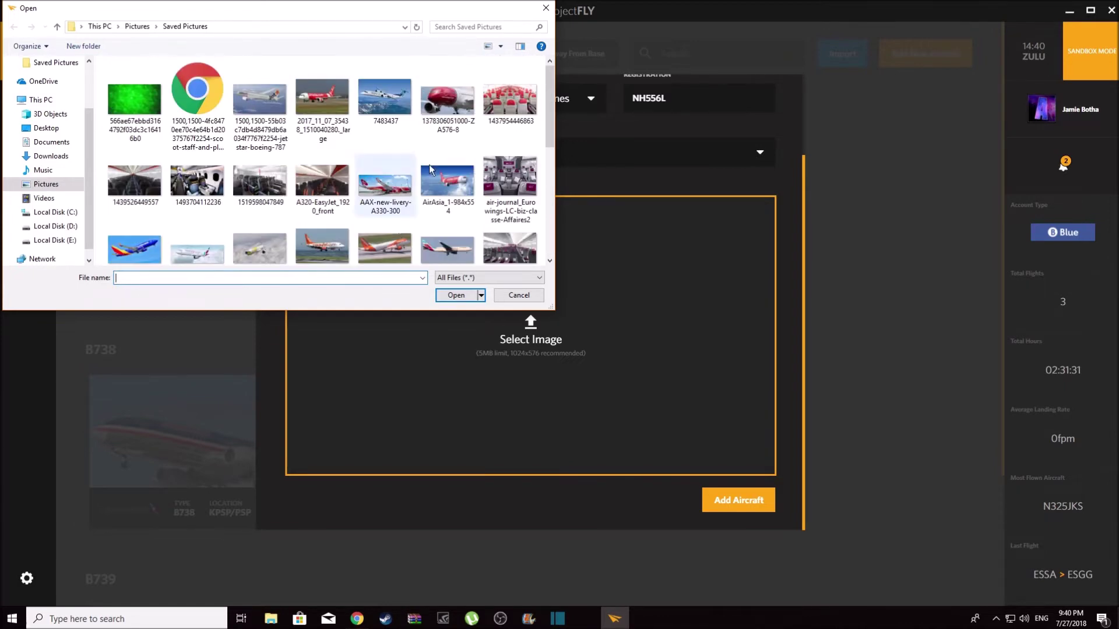
left_click(546, 8)
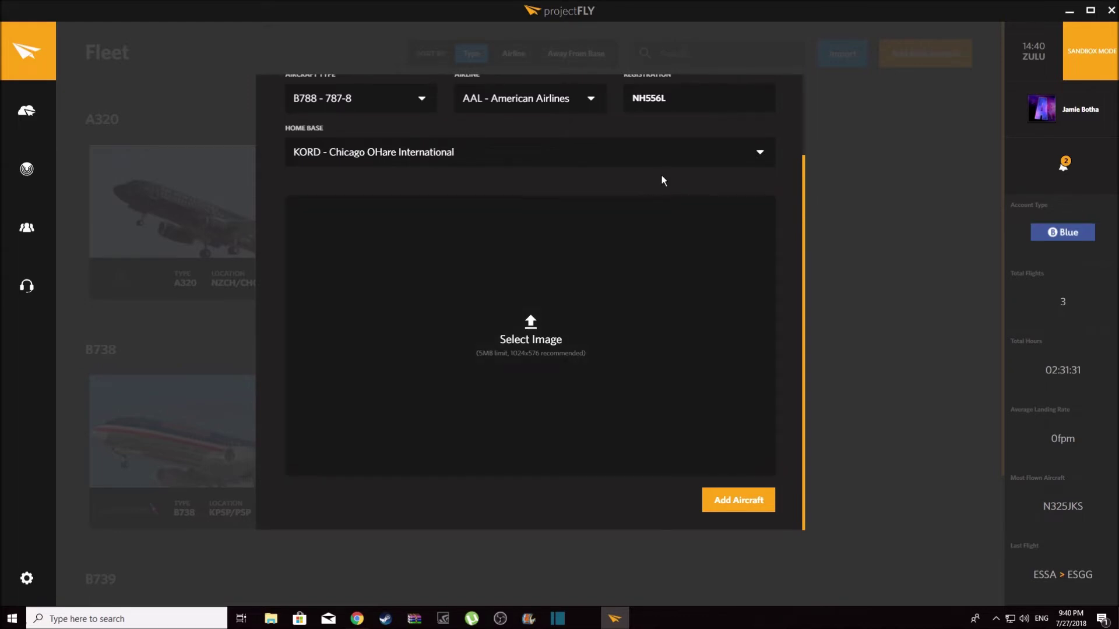
Close the Add a new Aircraft form, leaving the Fleet list unchanged
scroll(660, 176, "up", 3)
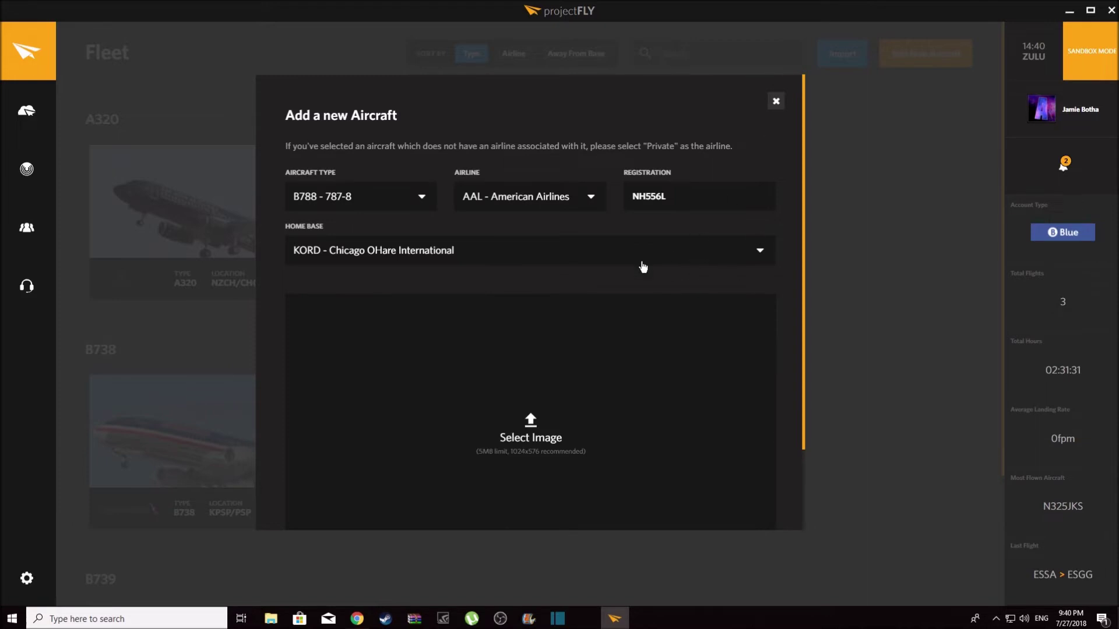
scroll(577, 284, "down", 3)
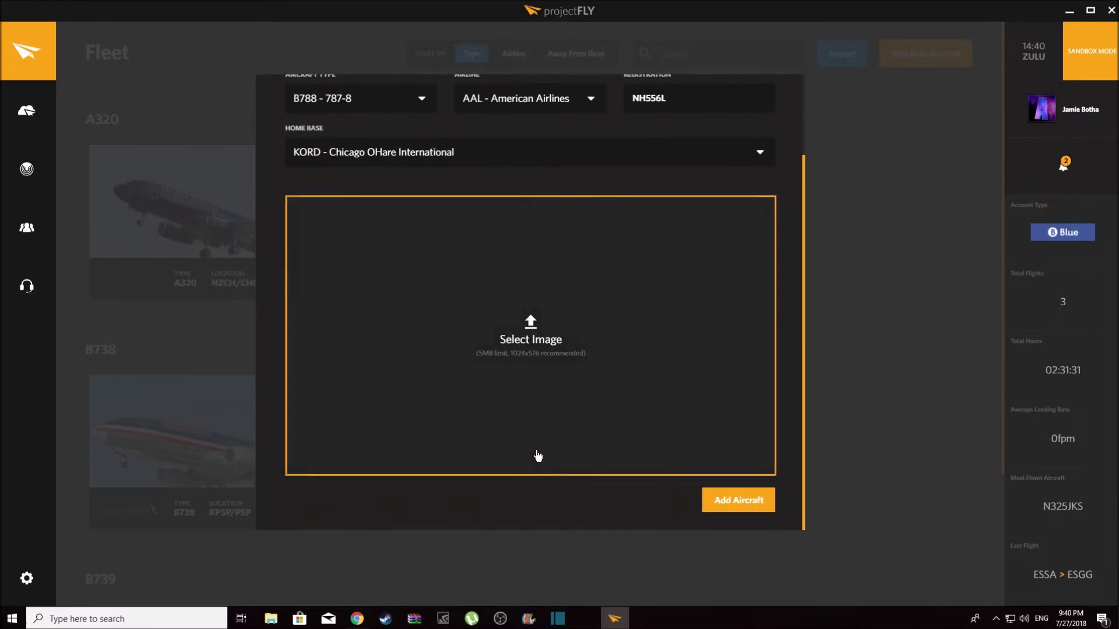
scroll(553, 379, "up", 3)
scroll(495, 291, "down", 3)
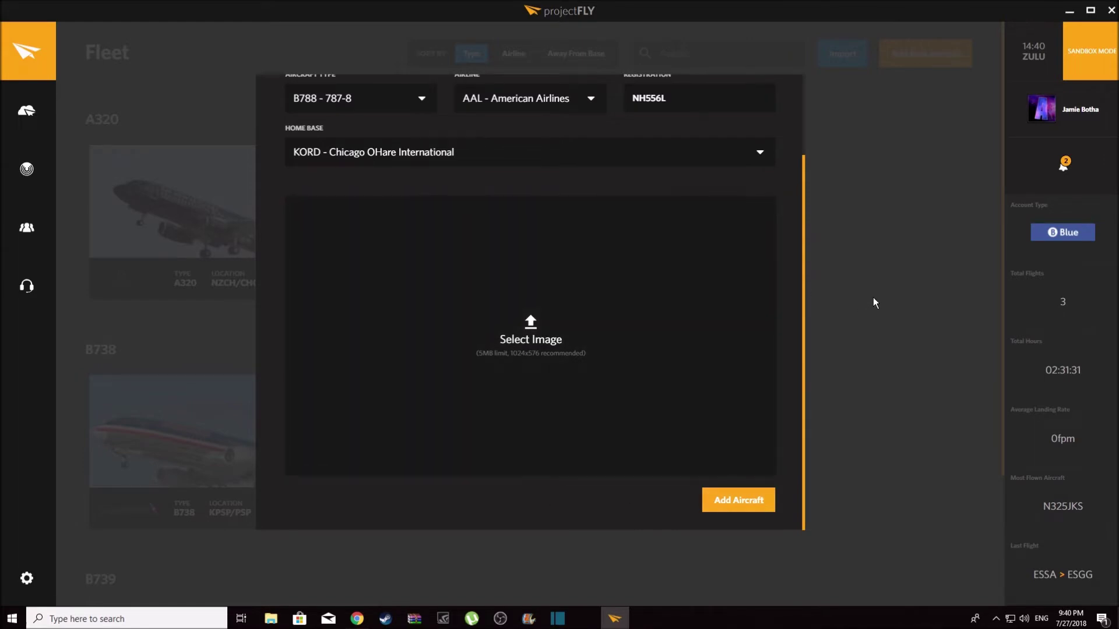
scroll(742, 397, "up", 3)
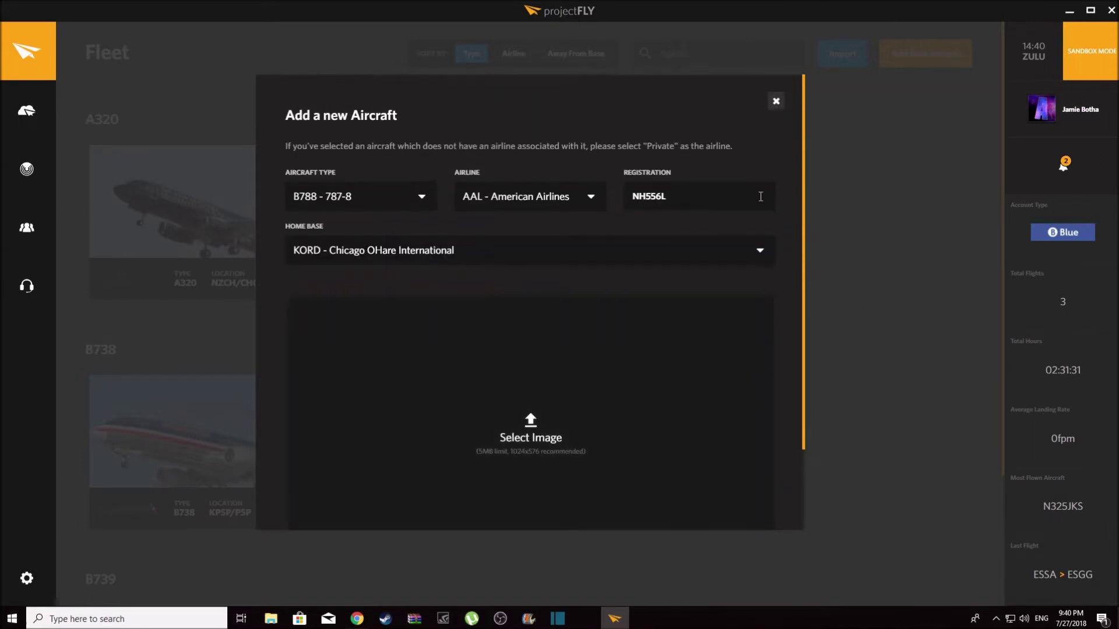
left_click(775, 100)
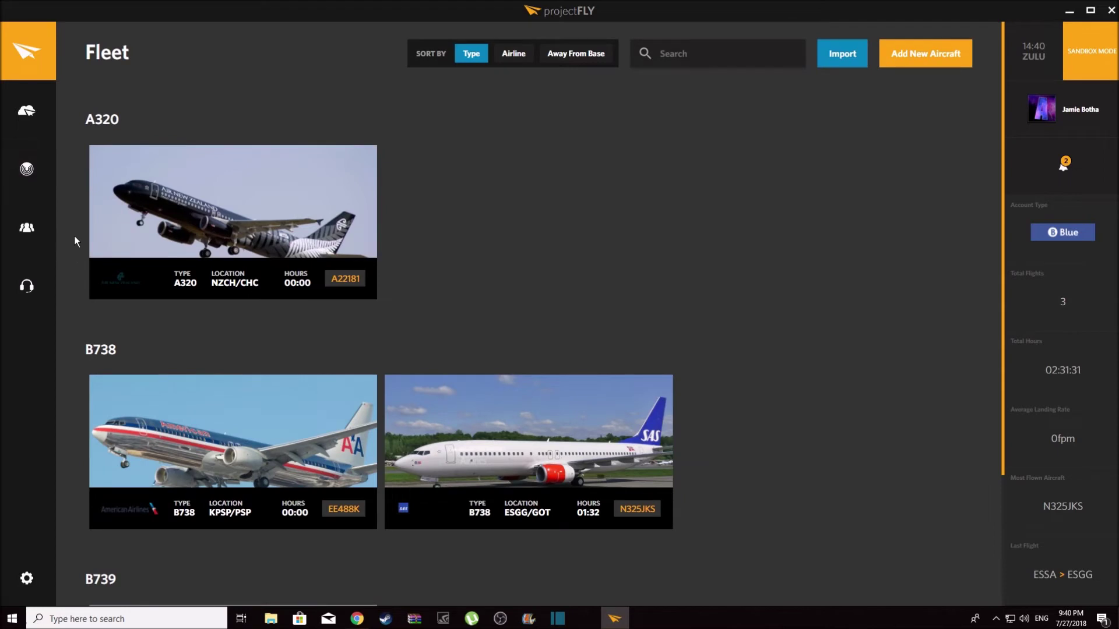
Check the Logbook and the empty Bookings list, then start a new booking
mouse_move(85, 165)
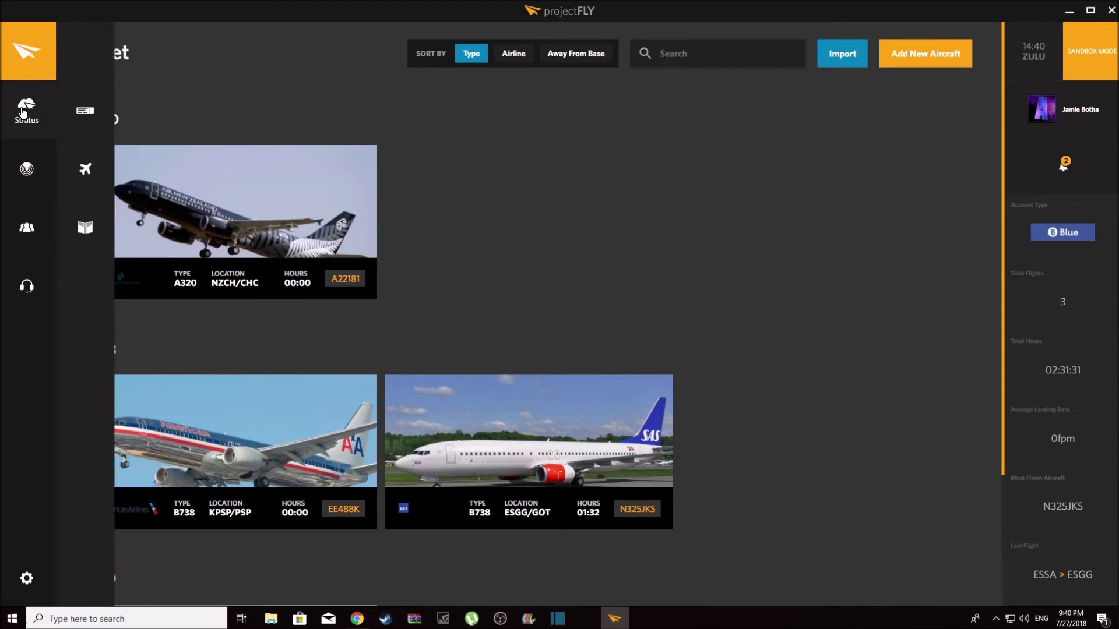
left_click(87, 217)
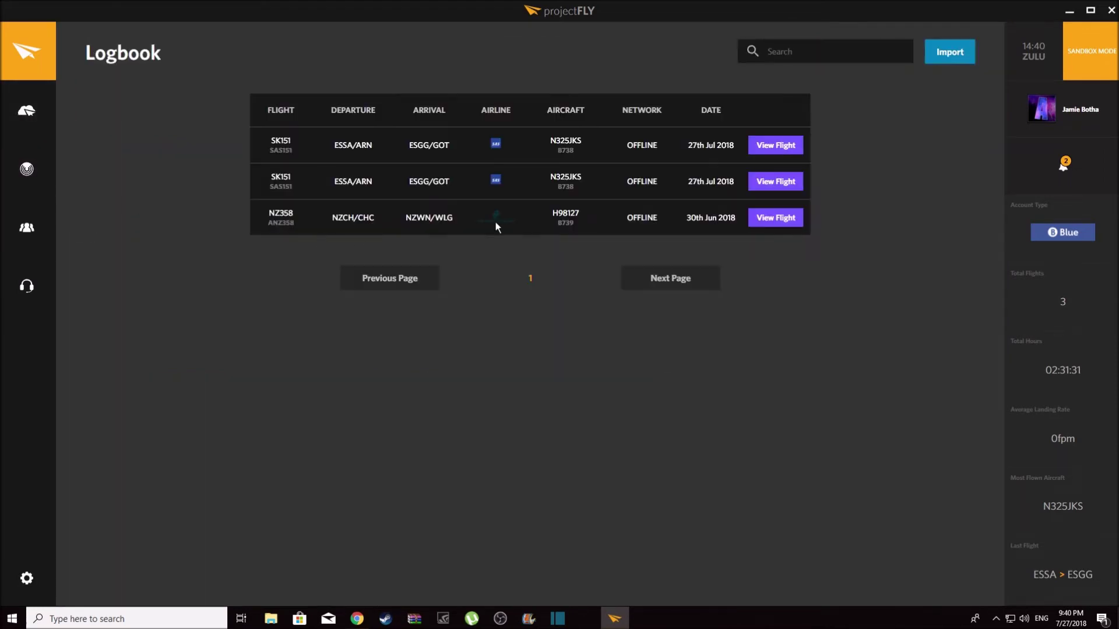
mouse_move(50, 111)
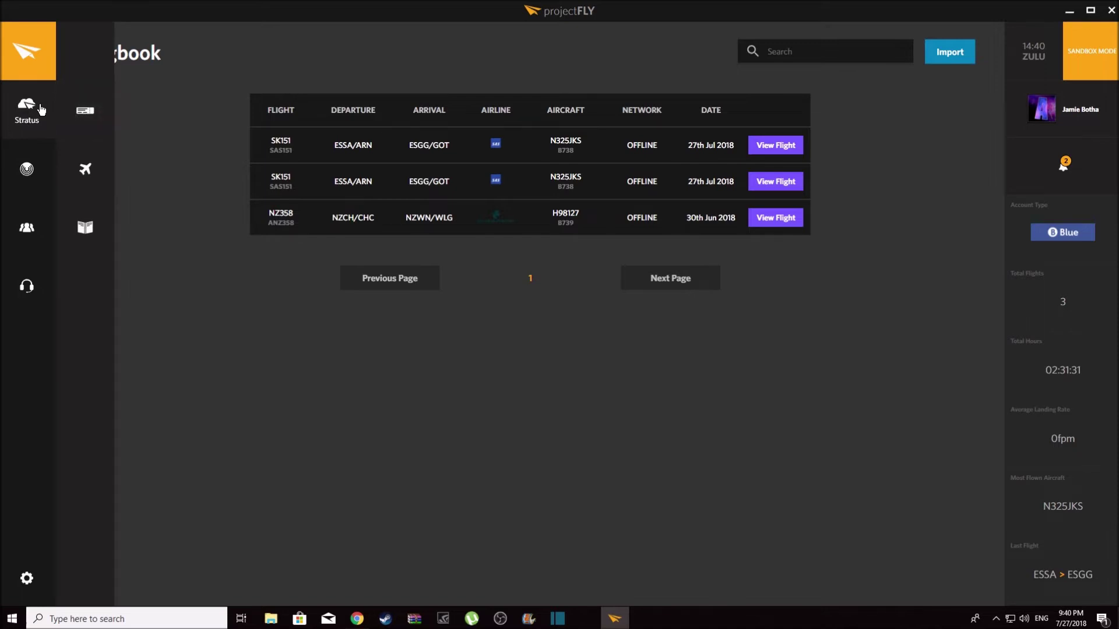
left_click(93, 119)
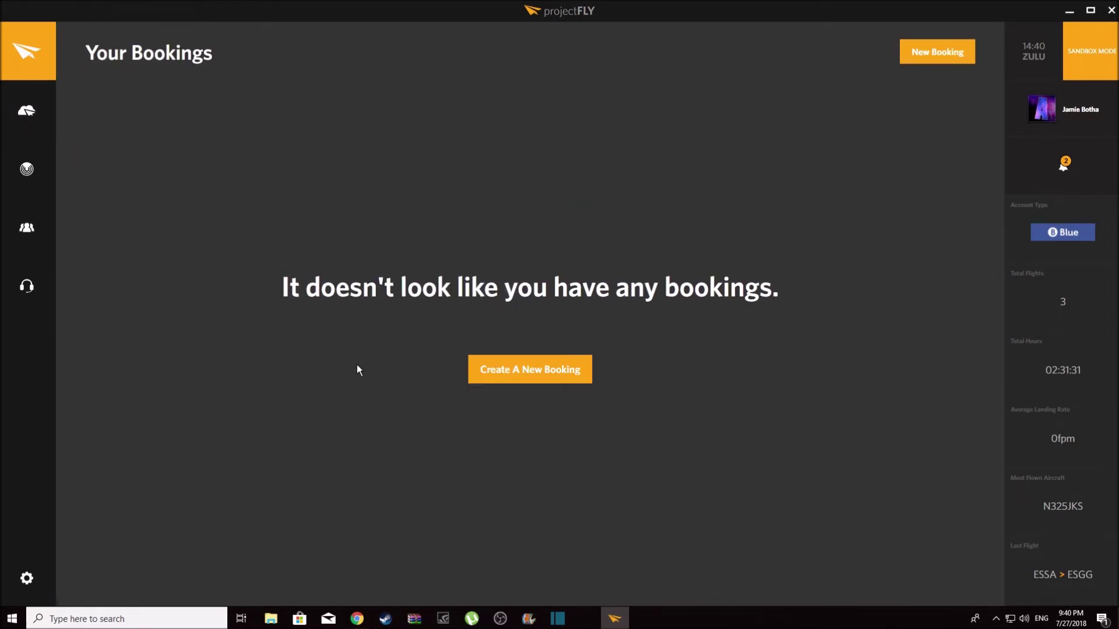
left_click(506, 376)
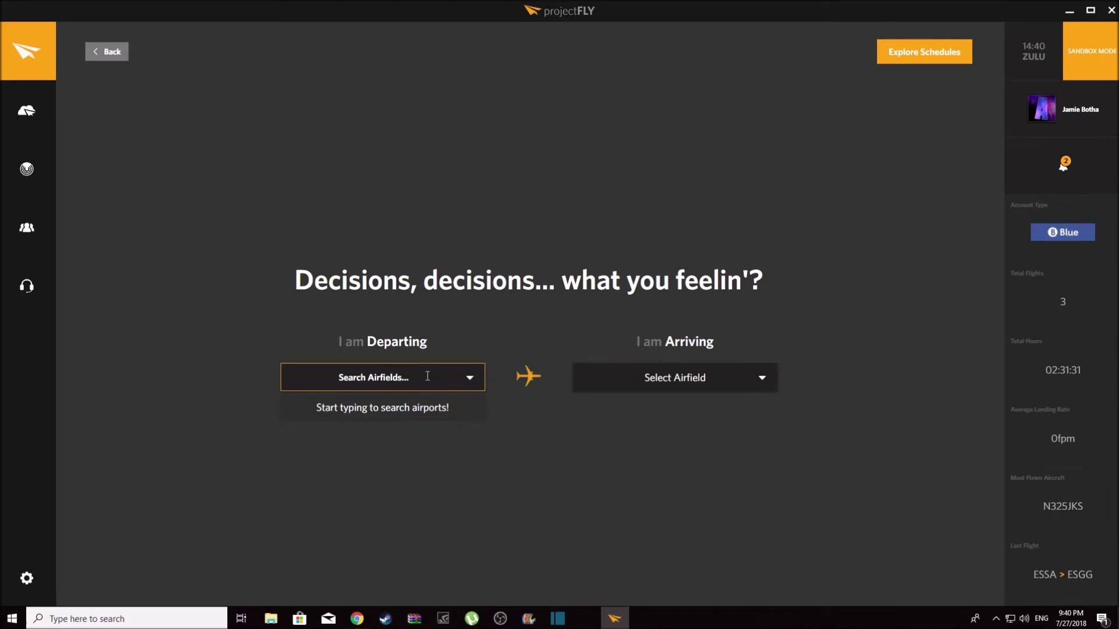
Set the booking route from KORD Chicago O'Hare to KJFK John F Kennedy
type("kord")
left_click(400, 418)
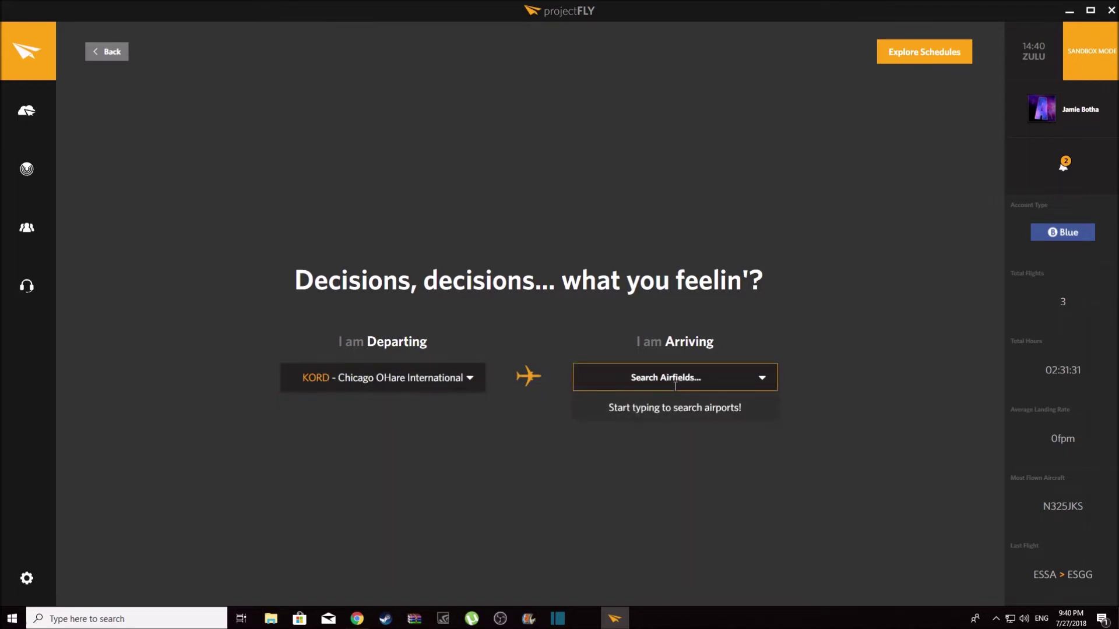
type("keyw")
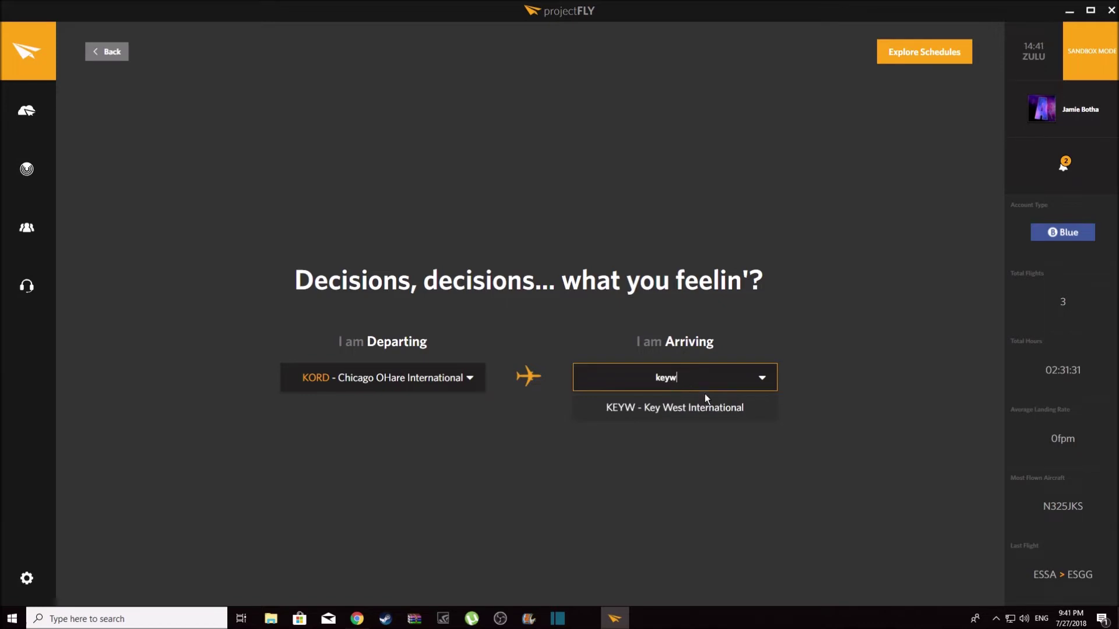
key("BackSpace")
key("BackSpace")
key("BackSpace")
key("BackSpace")
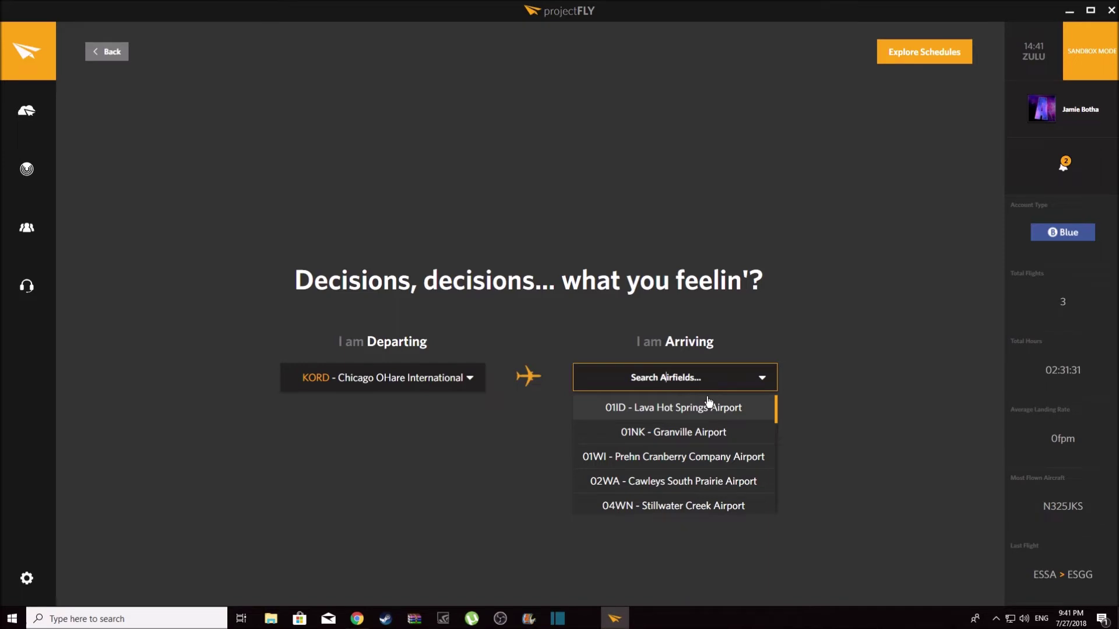
type("kjfk")
left_click(679, 413)
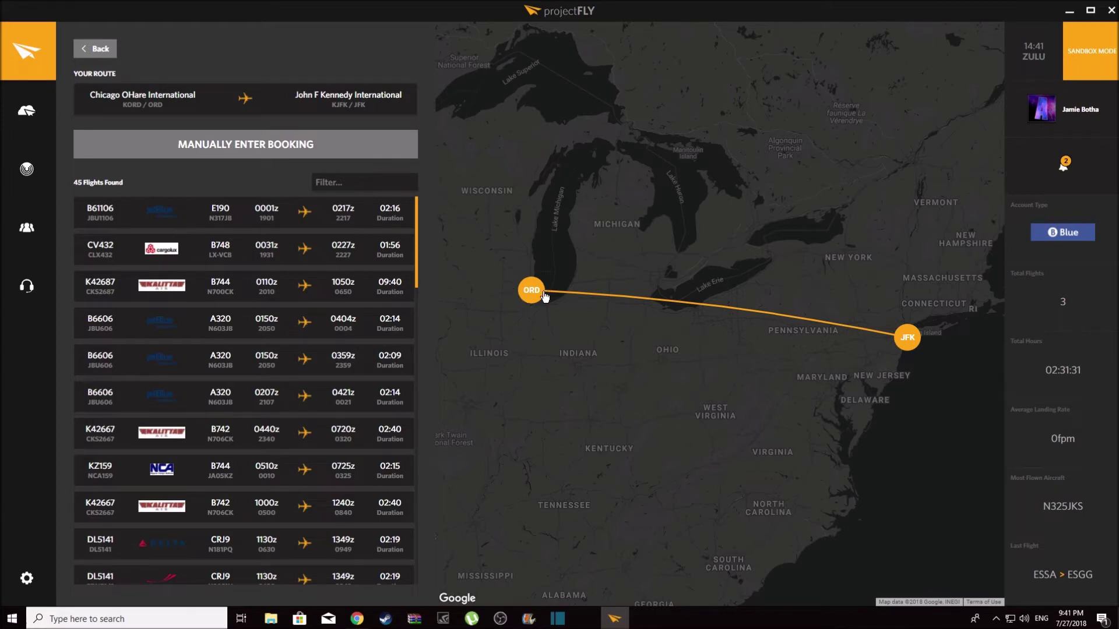
Pick scheduled flight AA130 (B738) from the flight list
scroll(307, 300, "down", 12)
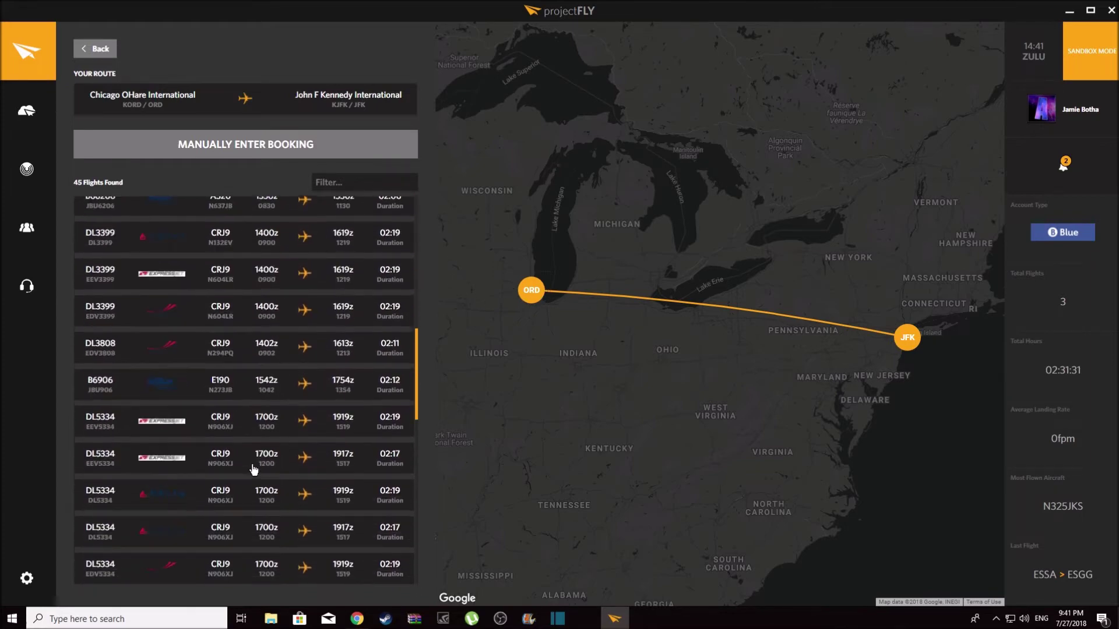
scroll(254, 469, "down", 5)
scroll(221, 426, "up", 6)
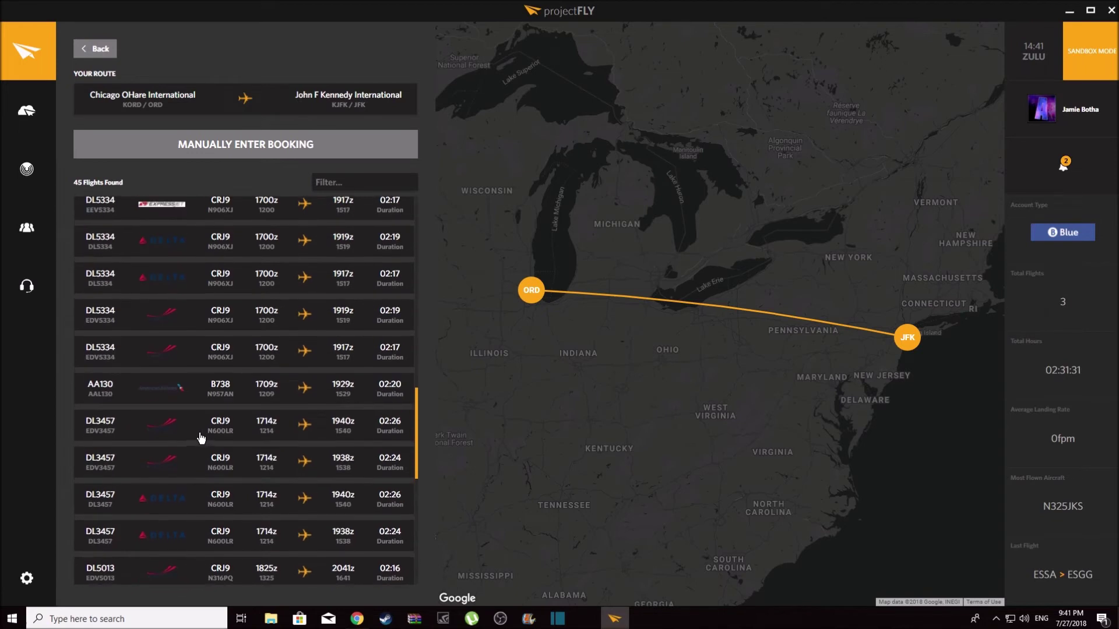
left_click(191, 396)
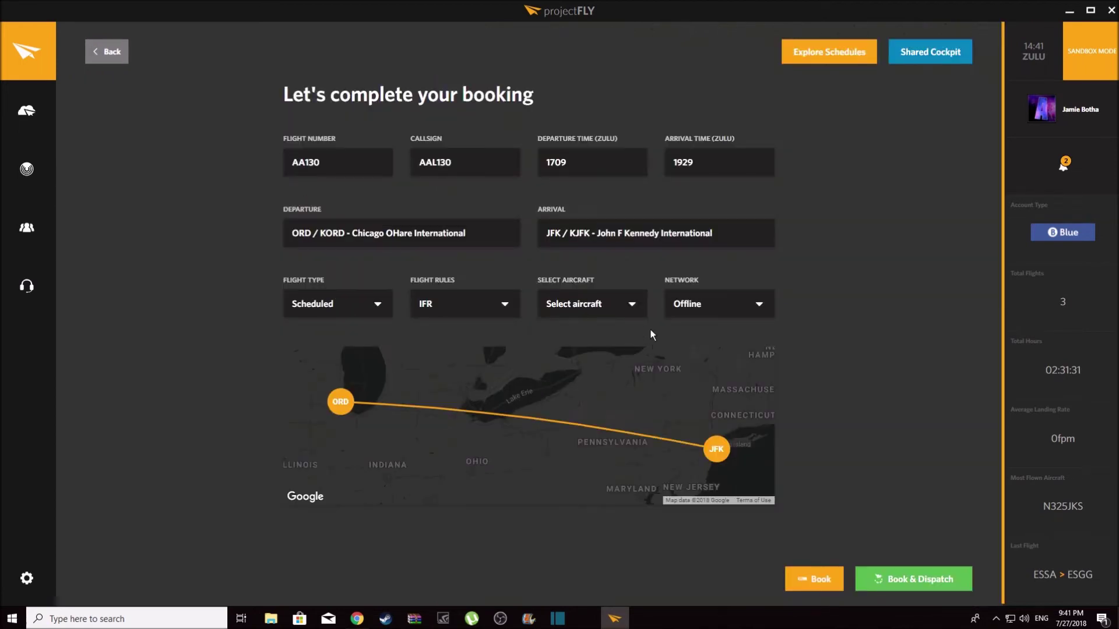
Book AA130 as Scheduled IFR on B738 EE488K, network Offline, and proceed to dispatch
left_click(361, 310)
left_click(340, 335)
left_click(466, 314)
left_click(457, 330)
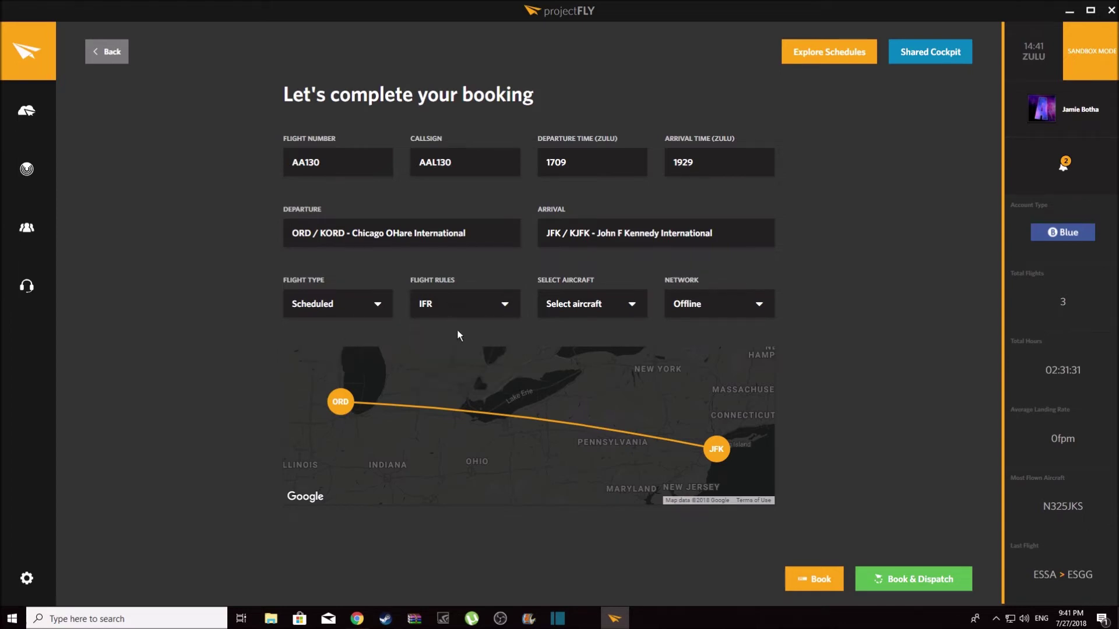
left_click(616, 306)
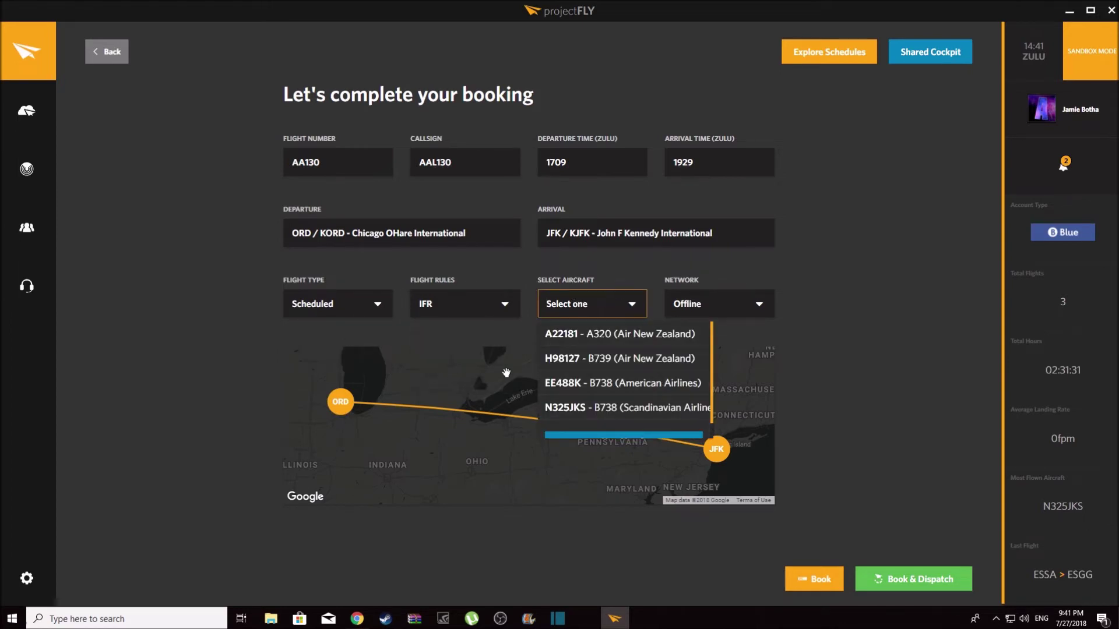
left_click(603, 385)
left_click(733, 313)
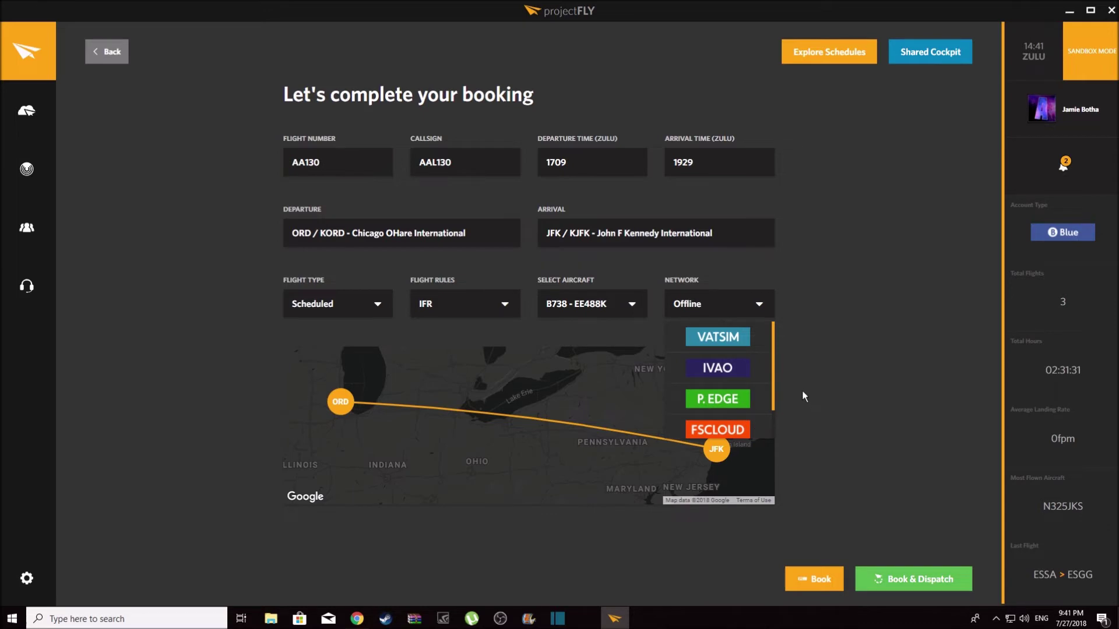
left_click(836, 389)
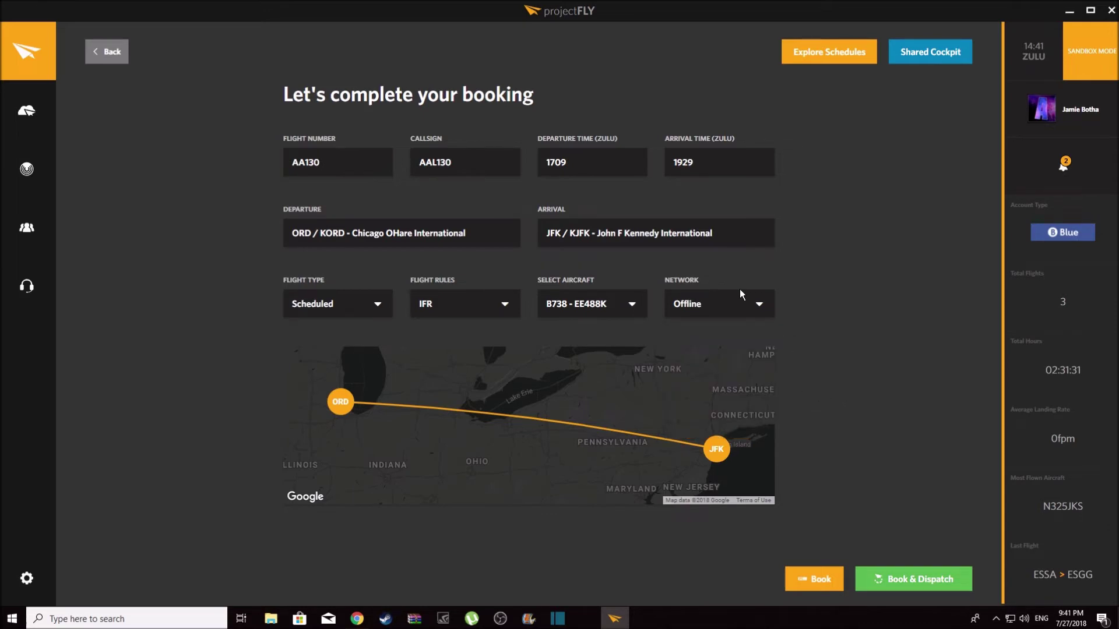
left_click(916, 583)
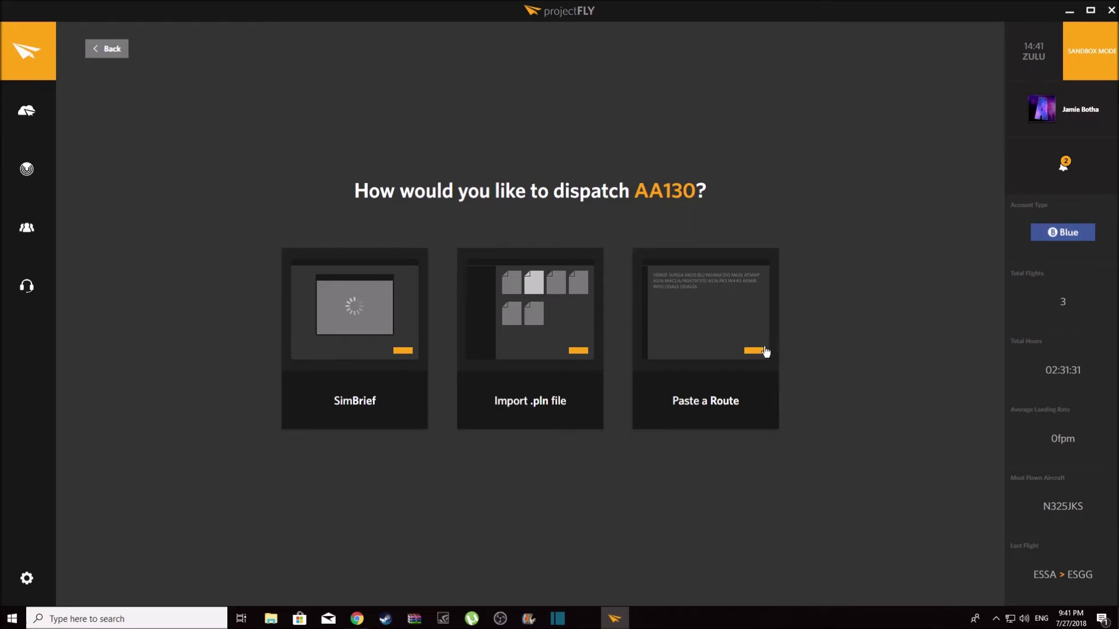
Dispatch AA130 through SimBrief and begin entering airline AAL on SimBrief's form
left_click(493, 419)
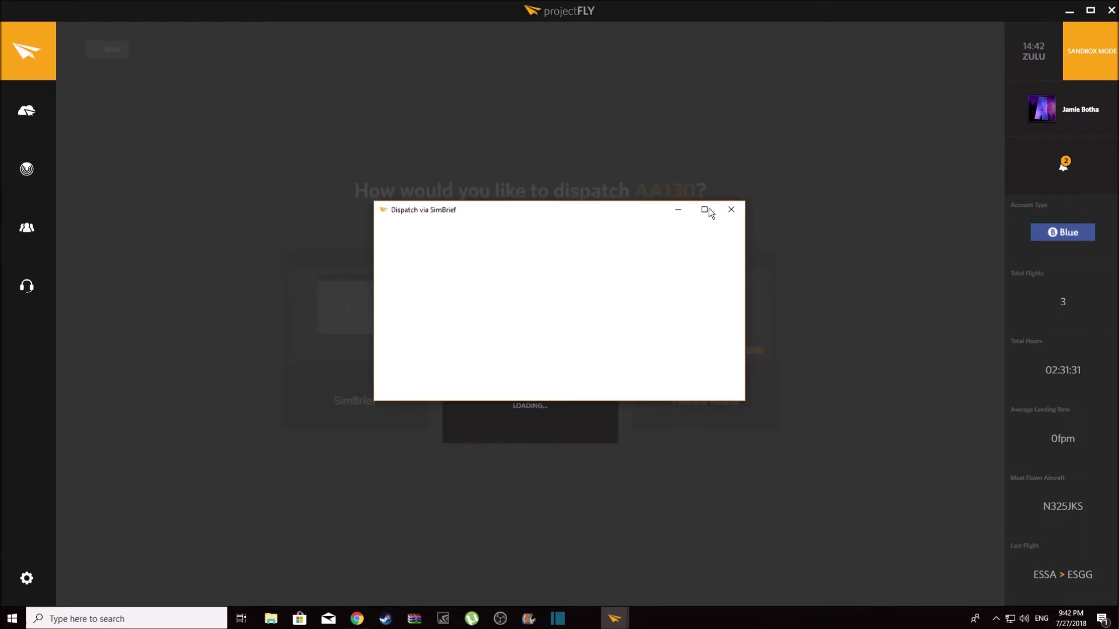
left_click(735, 210)
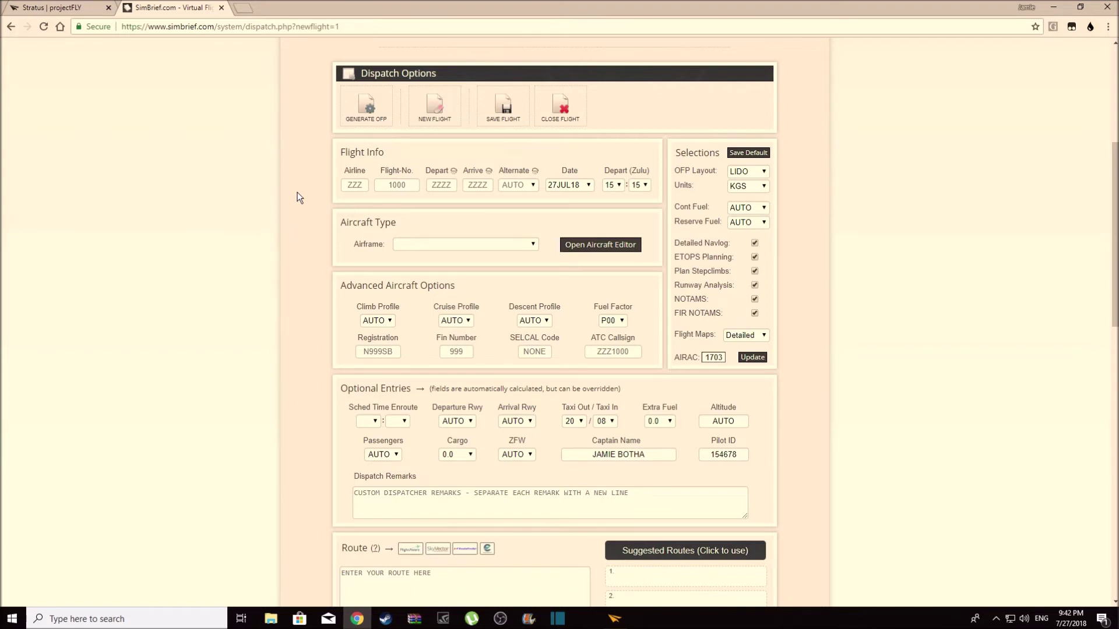
left_click(348, 187)
Enter flight AAL 941 from KORD to KJFK in Flight Info
type("AAL")
left_click(390, 187)
type("941")
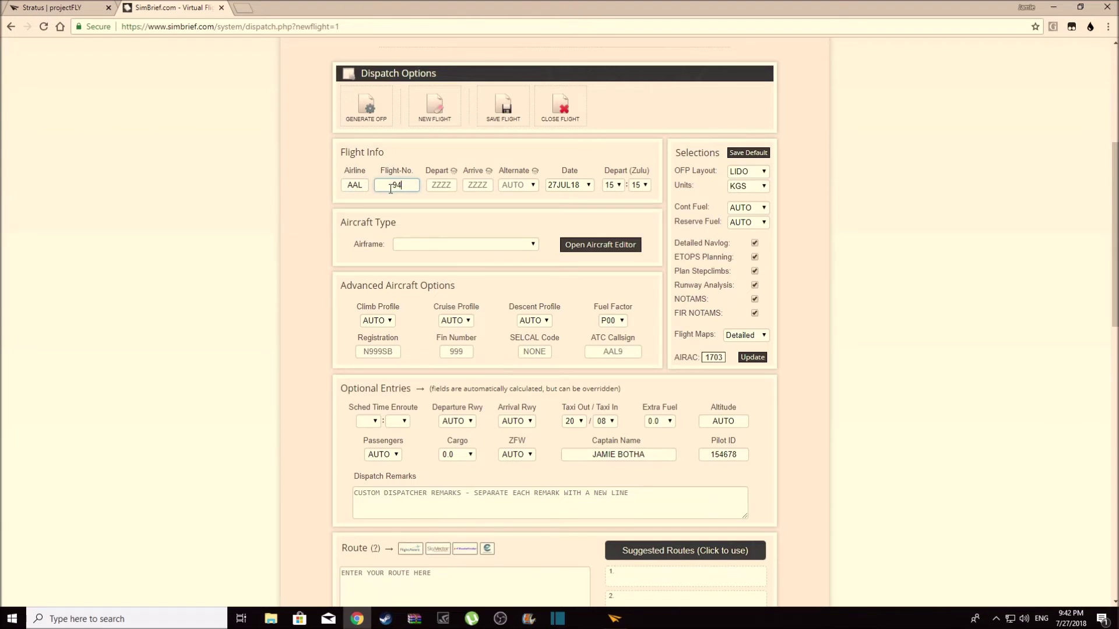
left_click(431, 187)
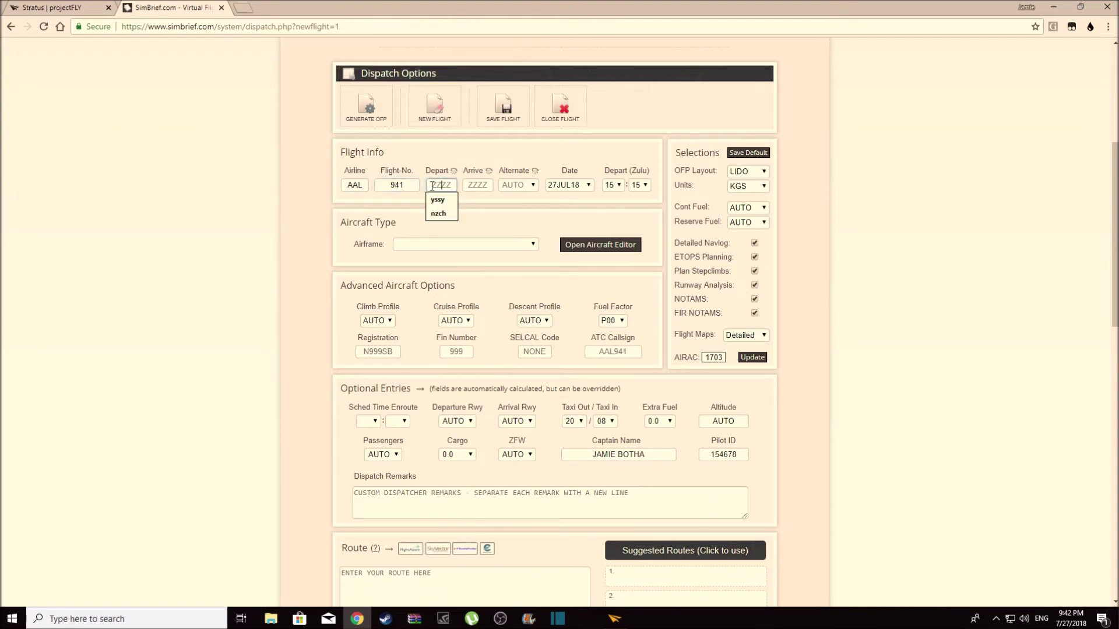
type("KORD")
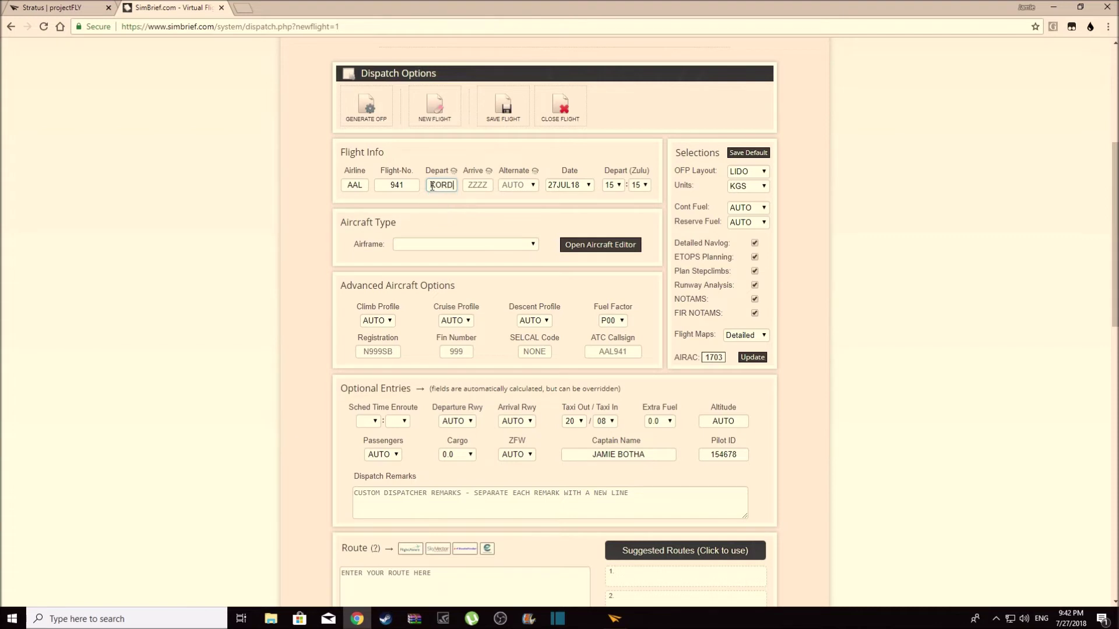
left_click(481, 180)
type("KJFK")
Choose the B738 - B737-800 airframe
left_click(467, 244)
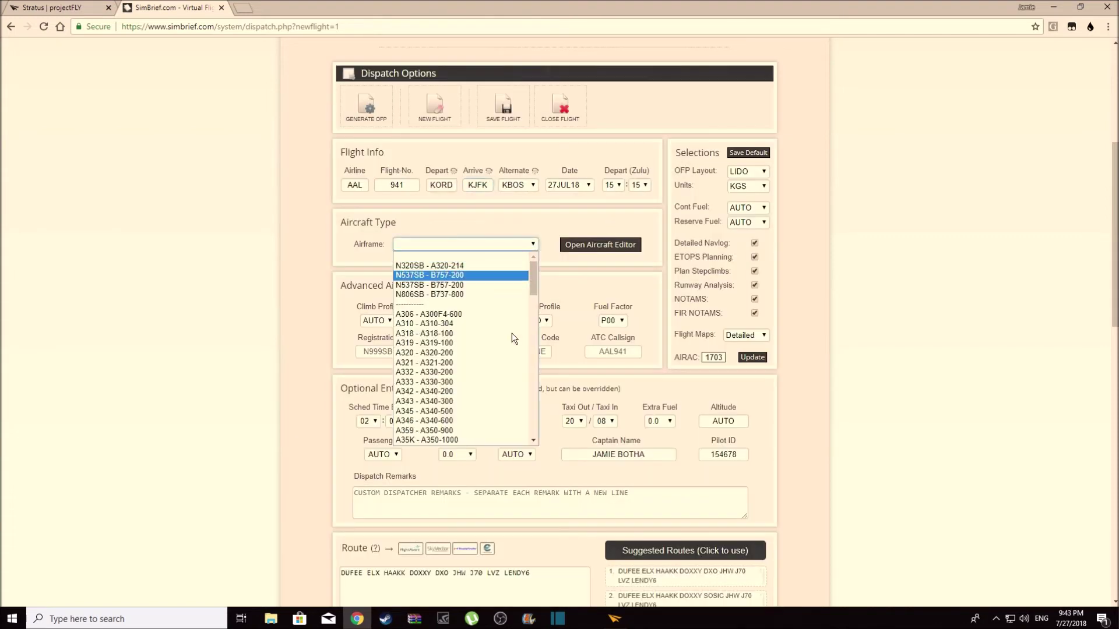
scroll(520, 368, "down", 3)
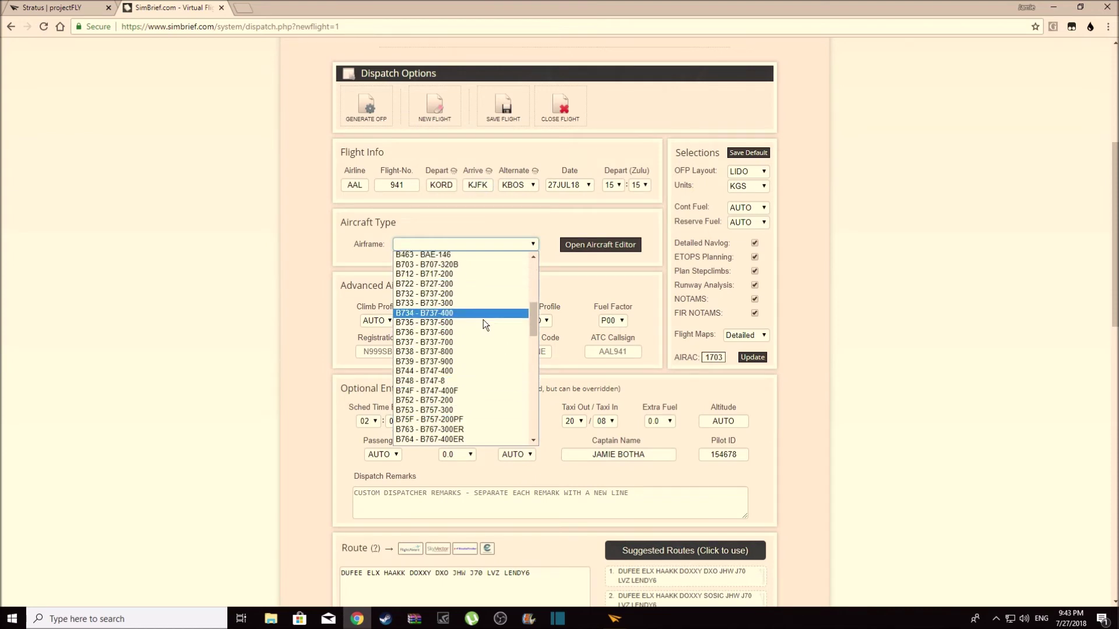
left_click(484, 352)
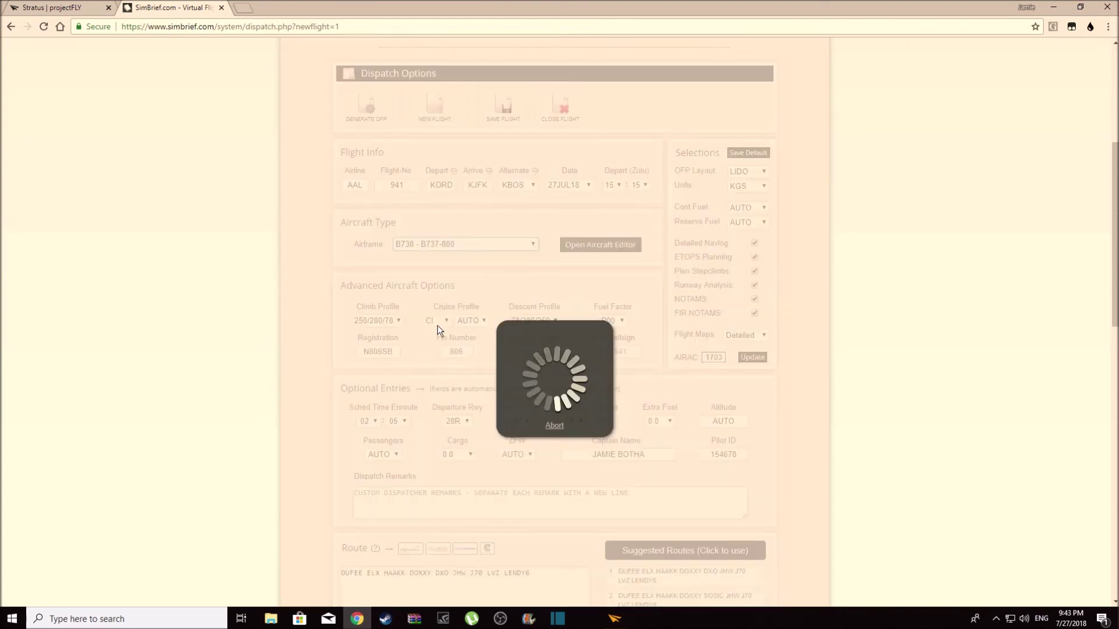
scroll(515, 364, "down", 2)
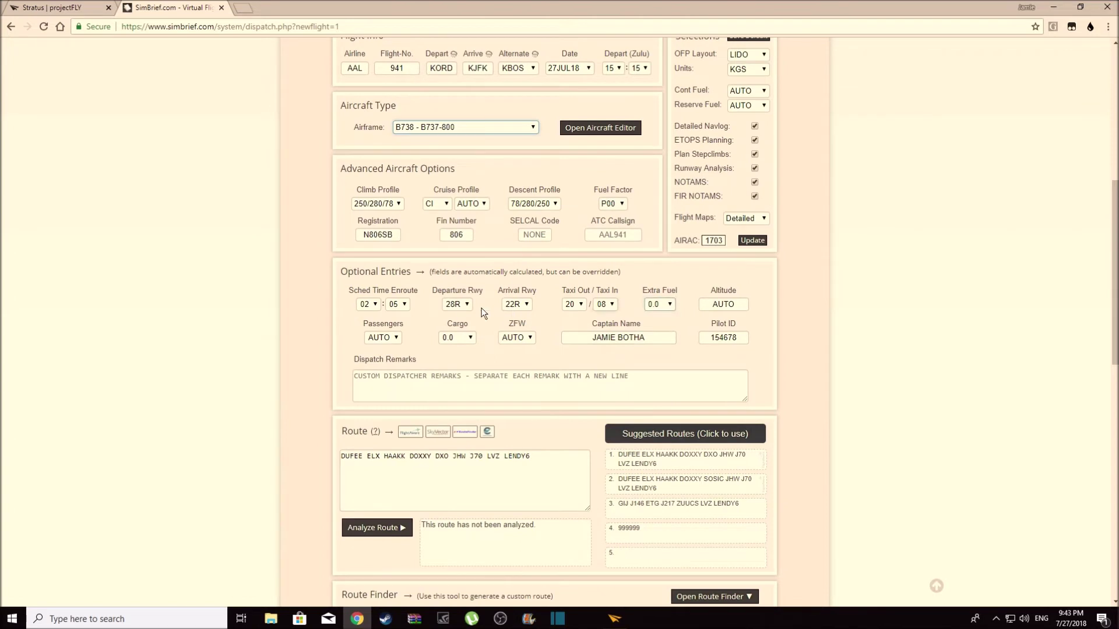
Set the extra fuel to 1.7
left_click(656, 303)
scroll(655, 431, "down", 4)
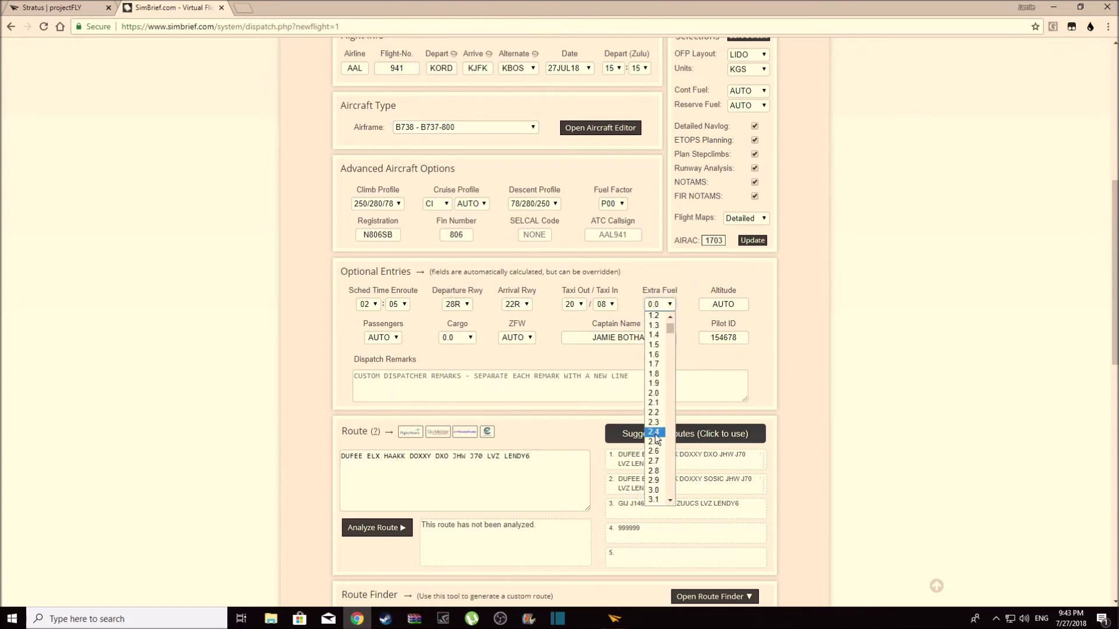
scroll(660, 420, "up", 4)
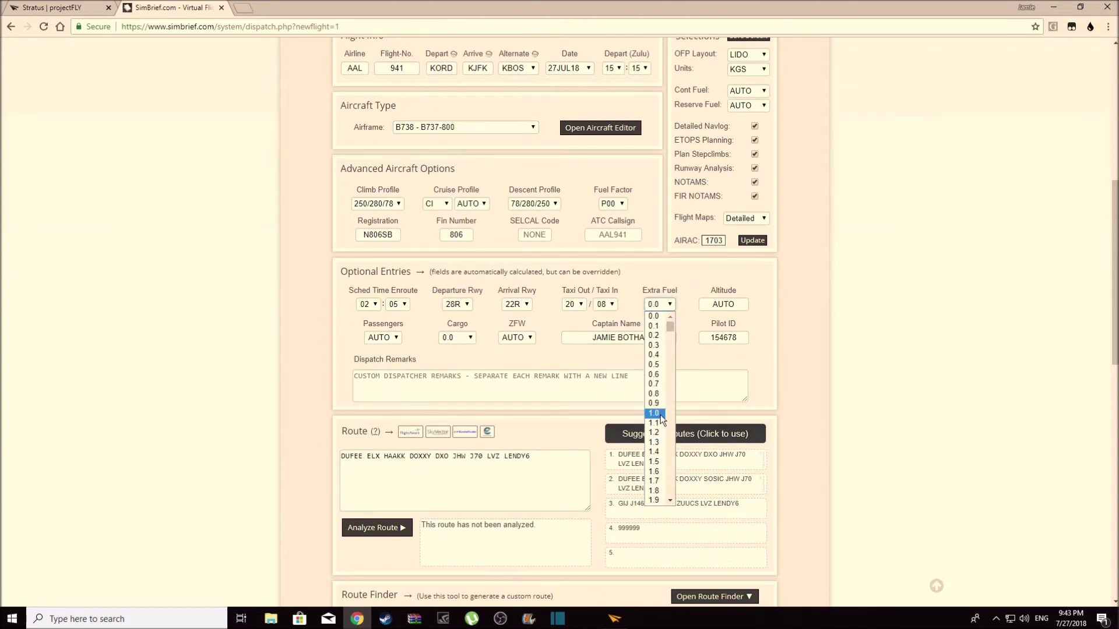
left_click(655, 480)
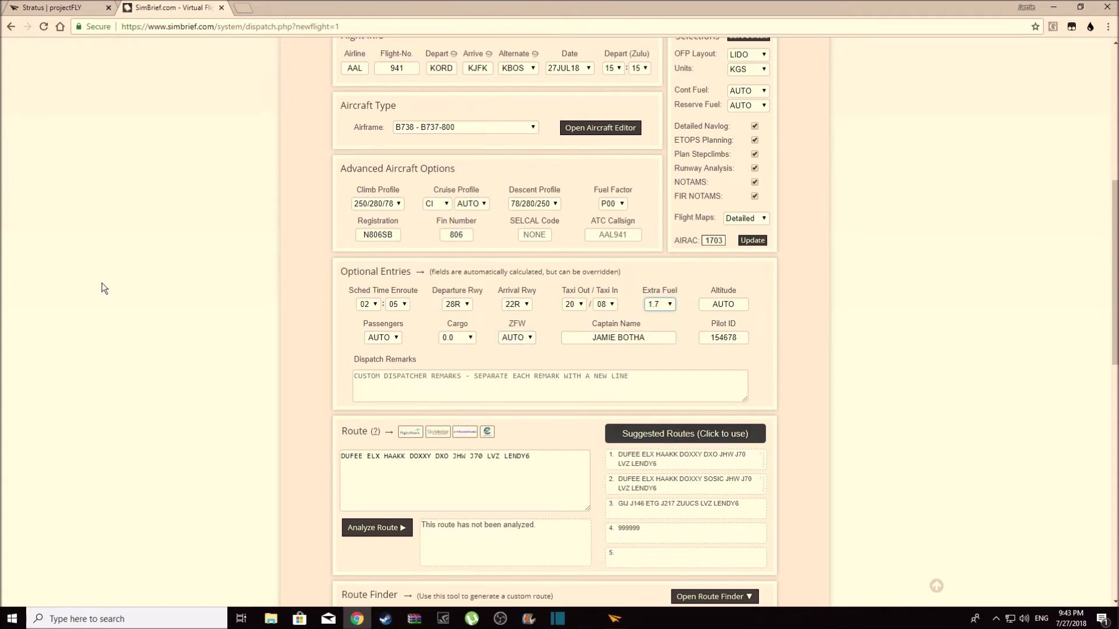
Analyze the KORD–KJFK route so it validates and plots on the map
scroll(181, 427, "down", 1)
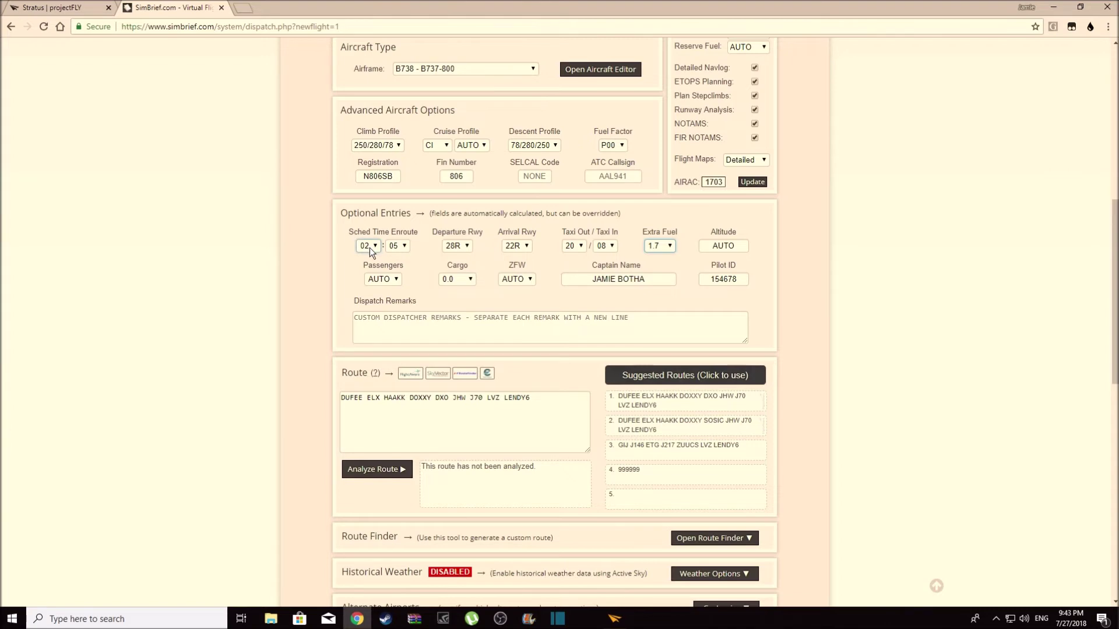
scroll(218, 309, "down", 5)
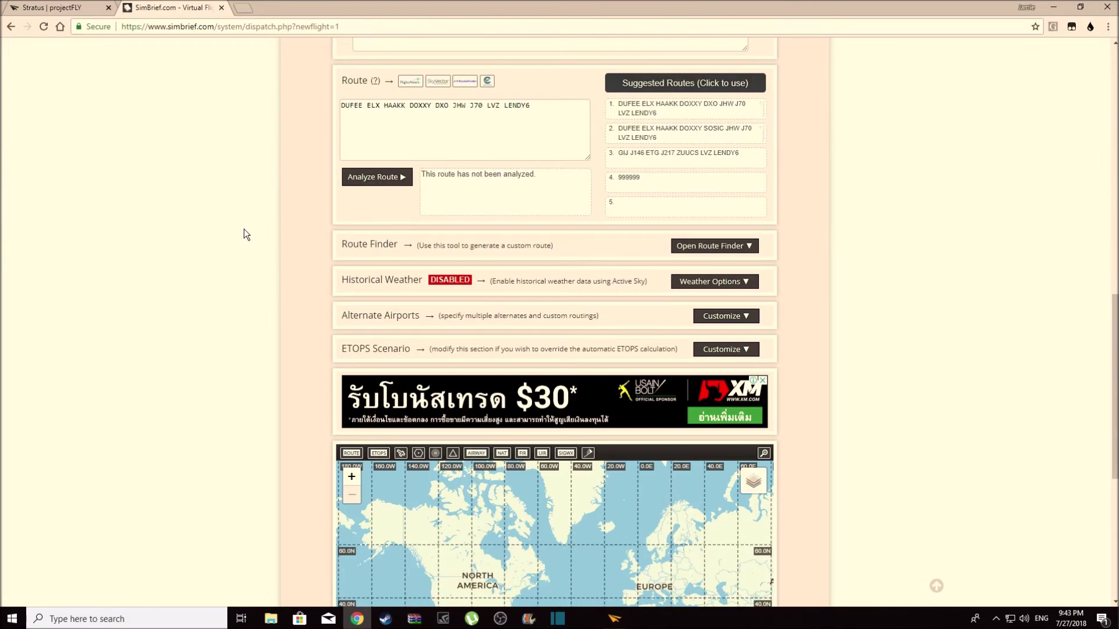
left_click(366, 178)
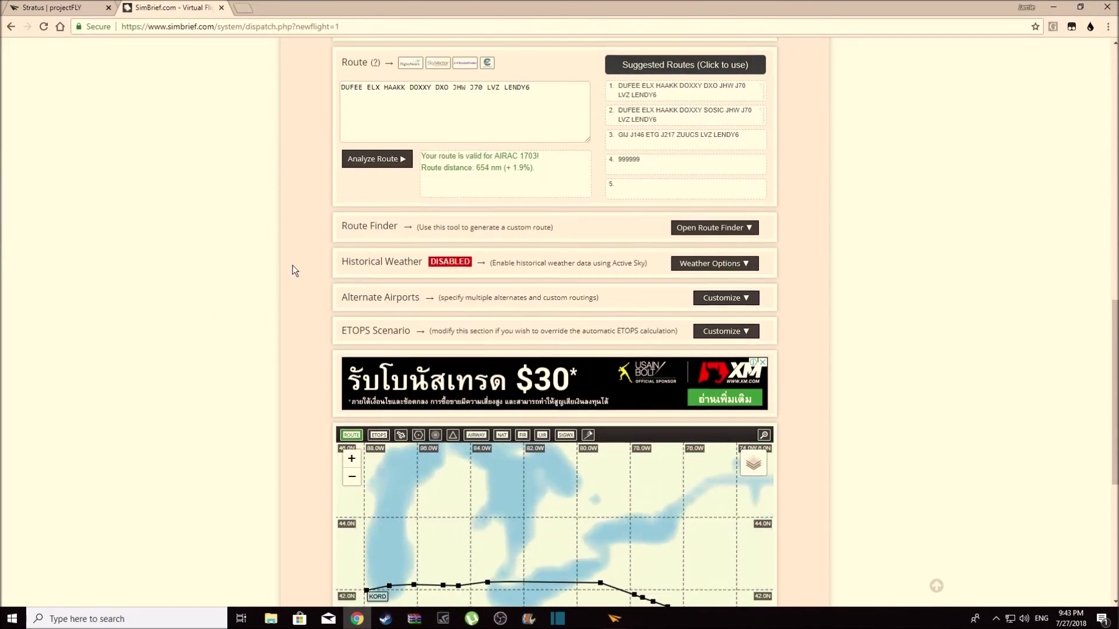
Start generating the OFP
scroll(292, 265, "down", 3)
scroll(290, 267, "up", 2)
scroll(208, 326, "down", 4)
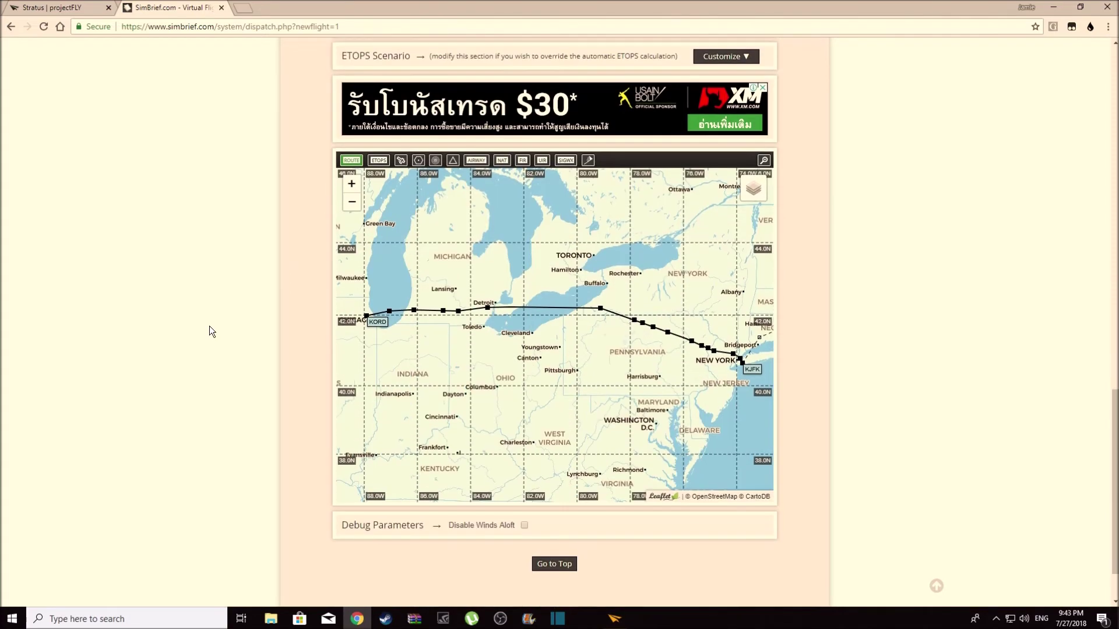
scroll(209, 326, "down", 2)
scroll(240, 249, "up", 20)
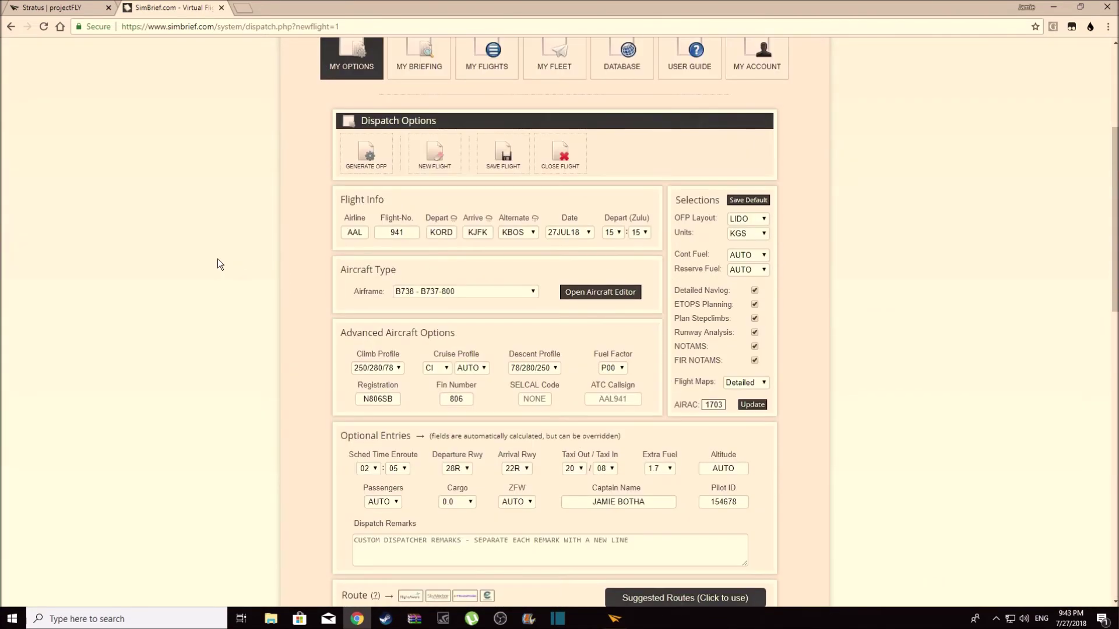
scroll(236, 390, "down", 2)
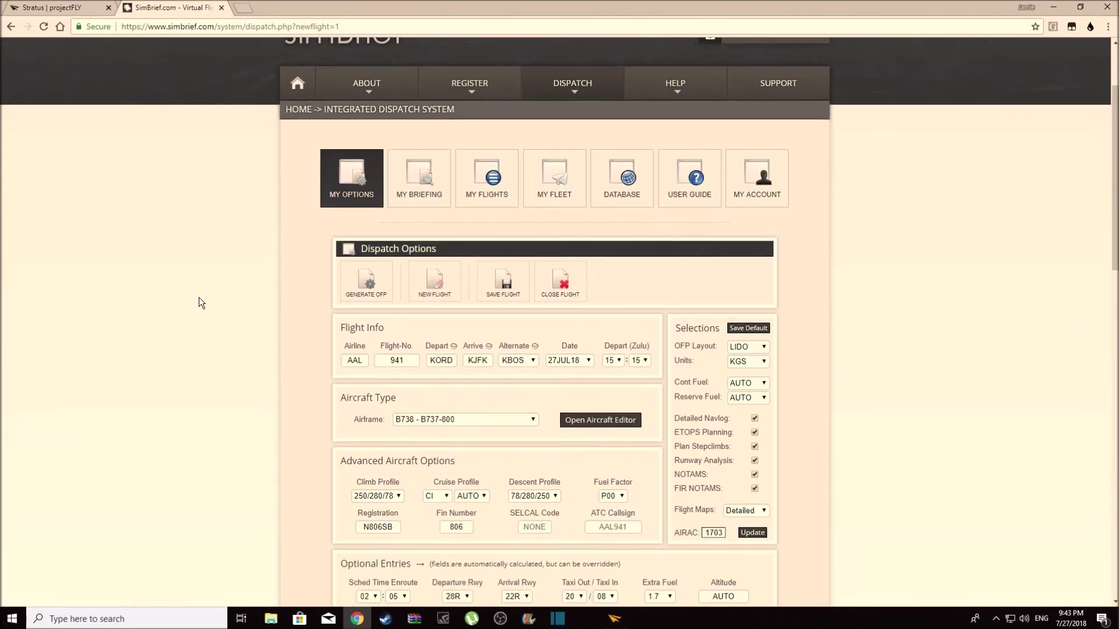
left_click(376, 294)
Confirm OFP generation and review the AAL941 briefing (block fuel 10211 kg, block time 2:08)
left_click(537, 356)
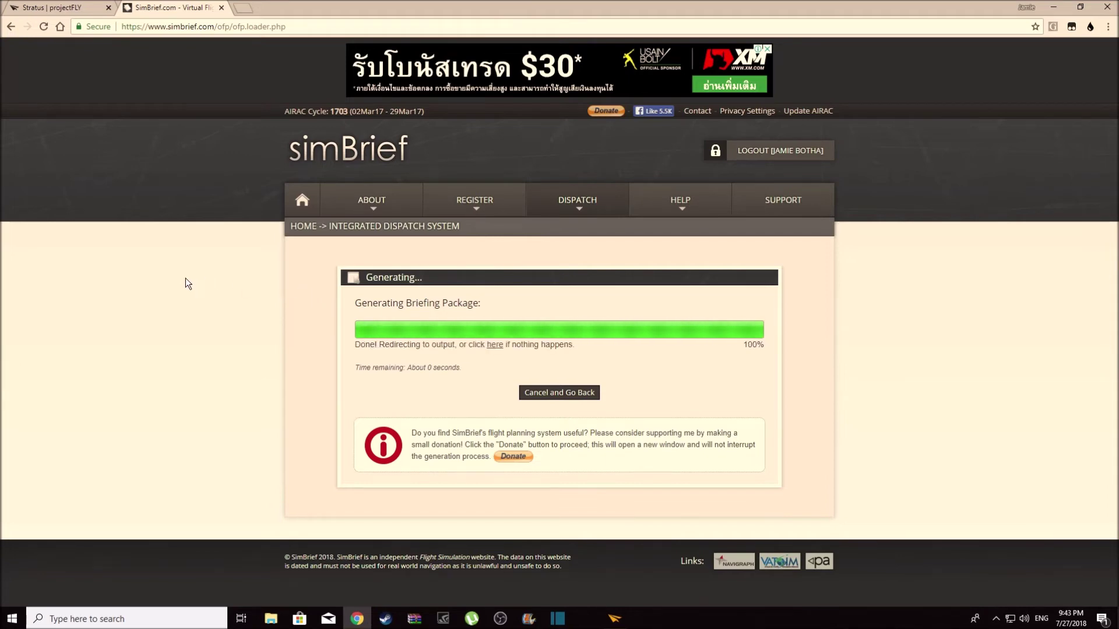
scroll(185, 284, "down", 12)
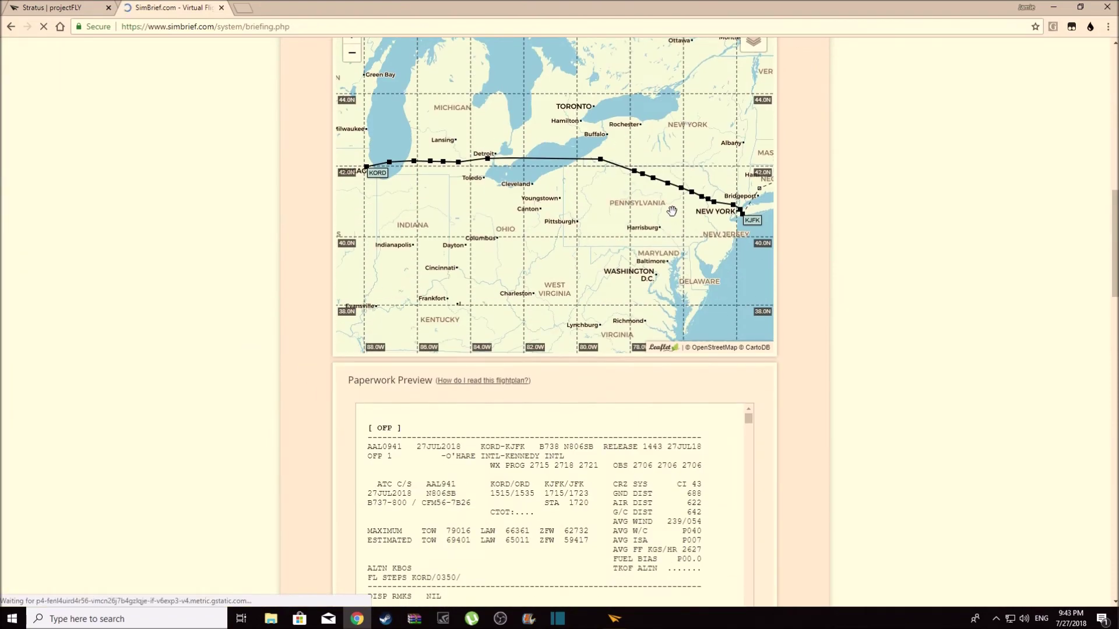
scroll(381, 233, "up", 1)
scroll(534, 221, "down", 2)
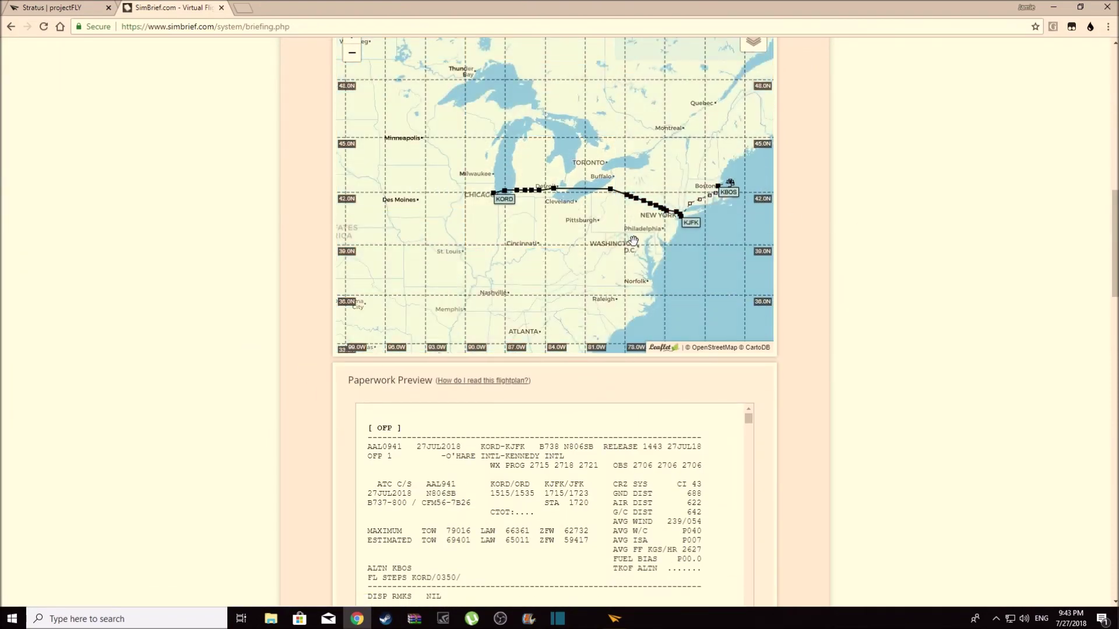
scroll(915, 222, "down", 4)
scroll(891, 268, "up", 10)
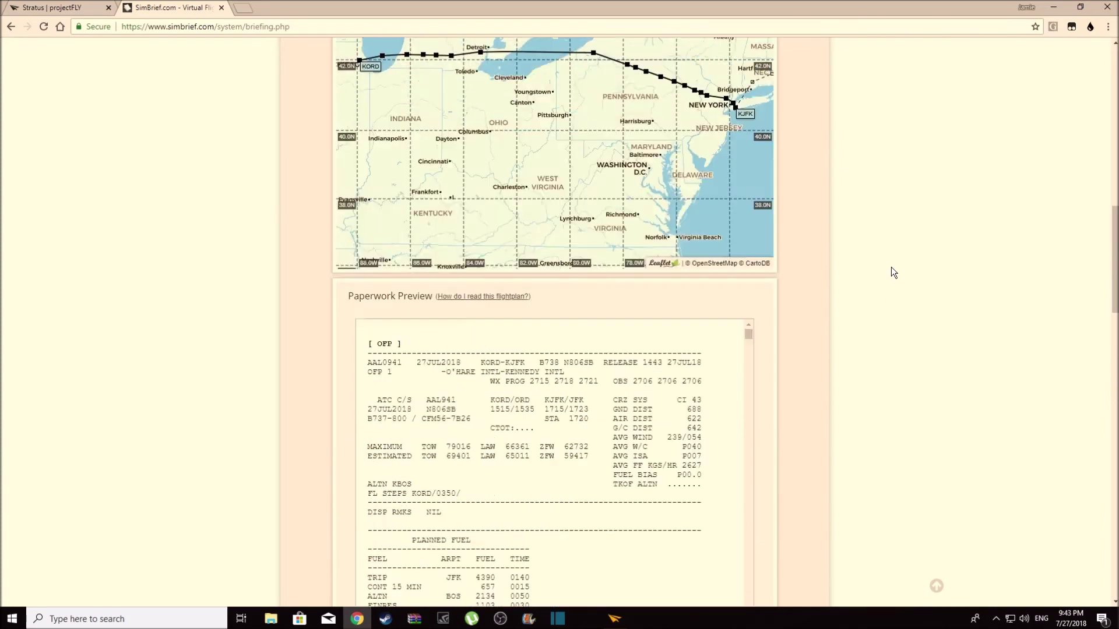
Open the flight plan PDF from Dispatch Output in a new tab
scroll(895, 263, "down", 11)
scroll(702, 377, "down", 1)
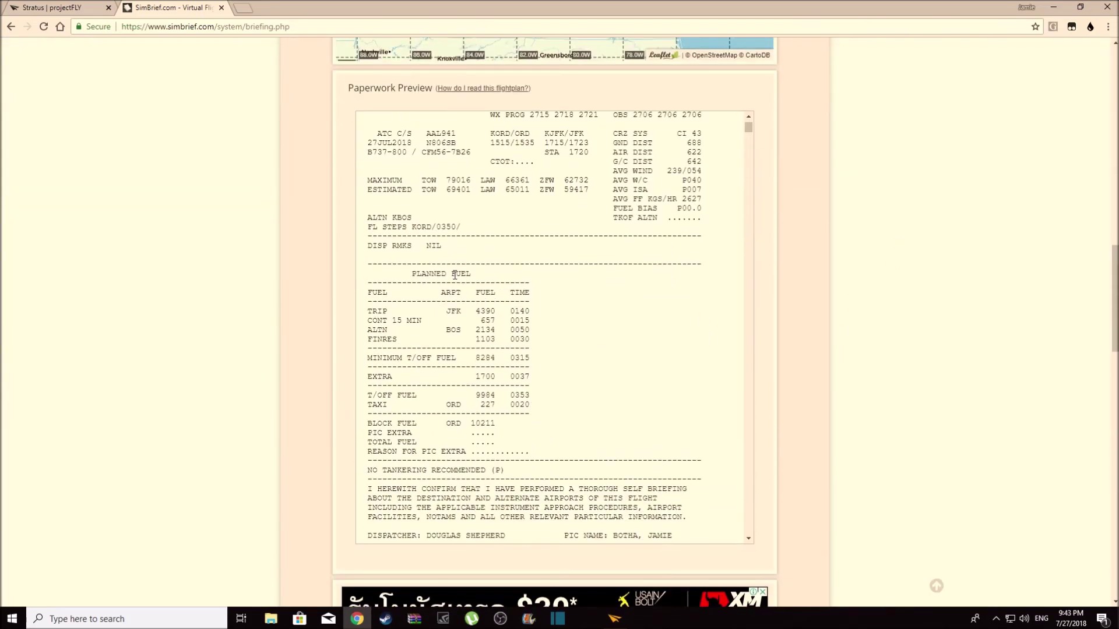
scroll(702, 377, "up", 1)
scroll(865, 305, "up", 12)
left_click(503, 339)
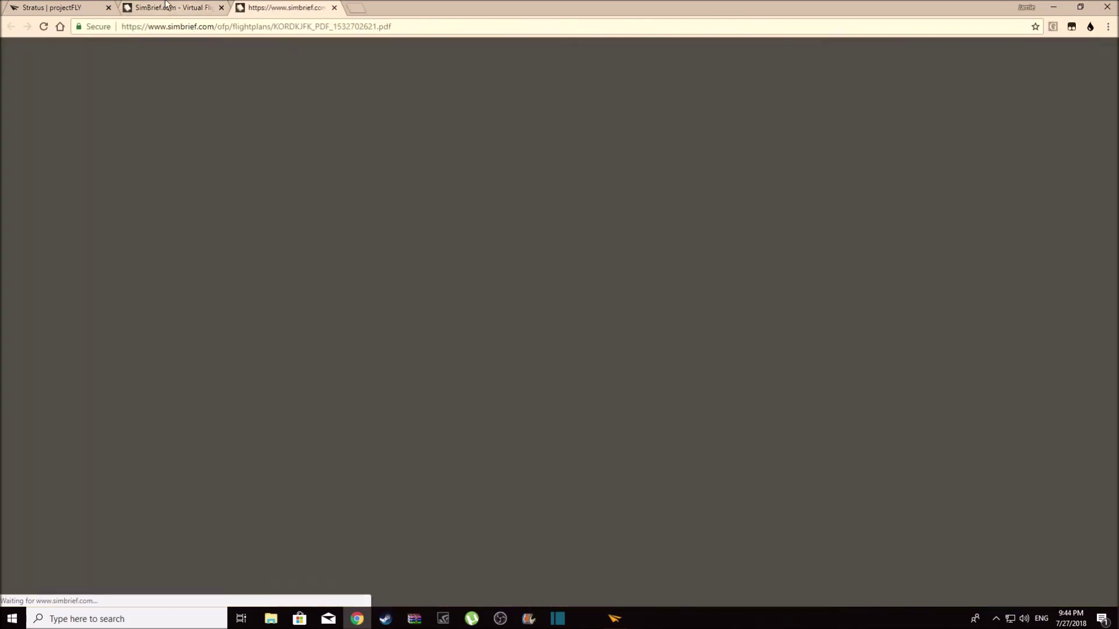
left_click(169, 9)
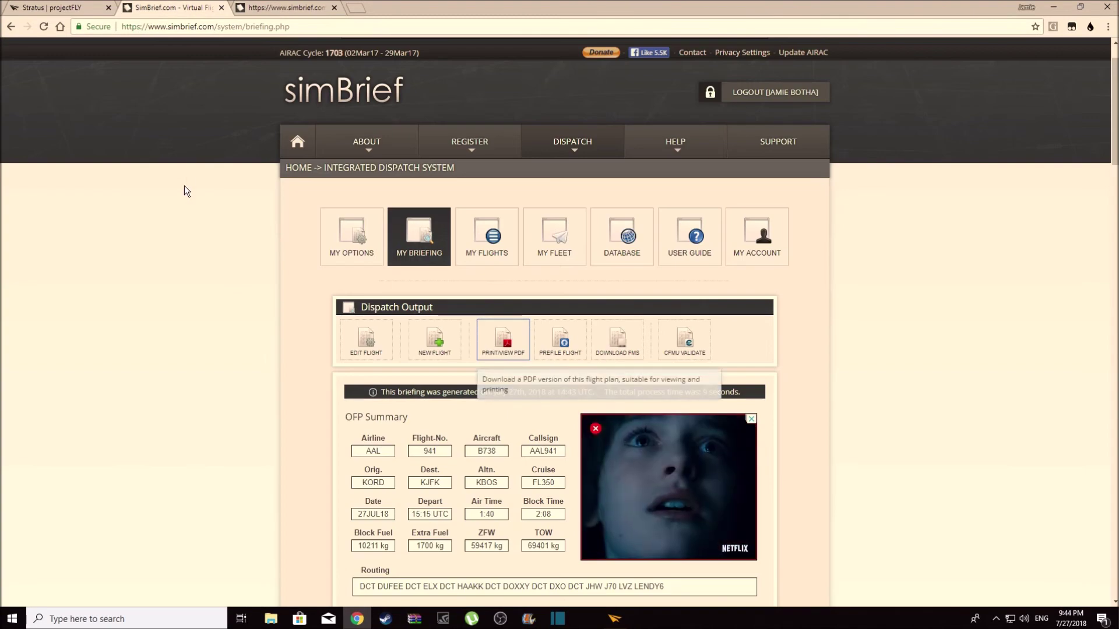
Switch to the KORDKJFK PDF and read through its fuel plan, routing and operational impacts
key("ctrl+Tab")
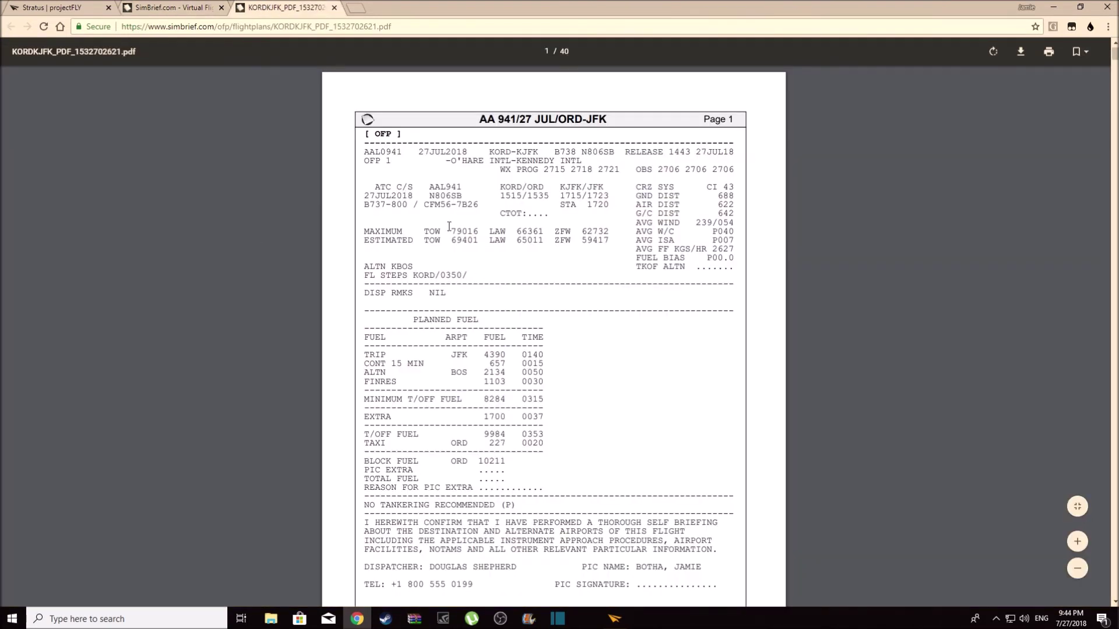
scroll(449, 227, "down", 10)
scroll(536, 273, "up", 10)
scroll(572, 313, "down", 5)
scroll(579, 303, "up", 4)
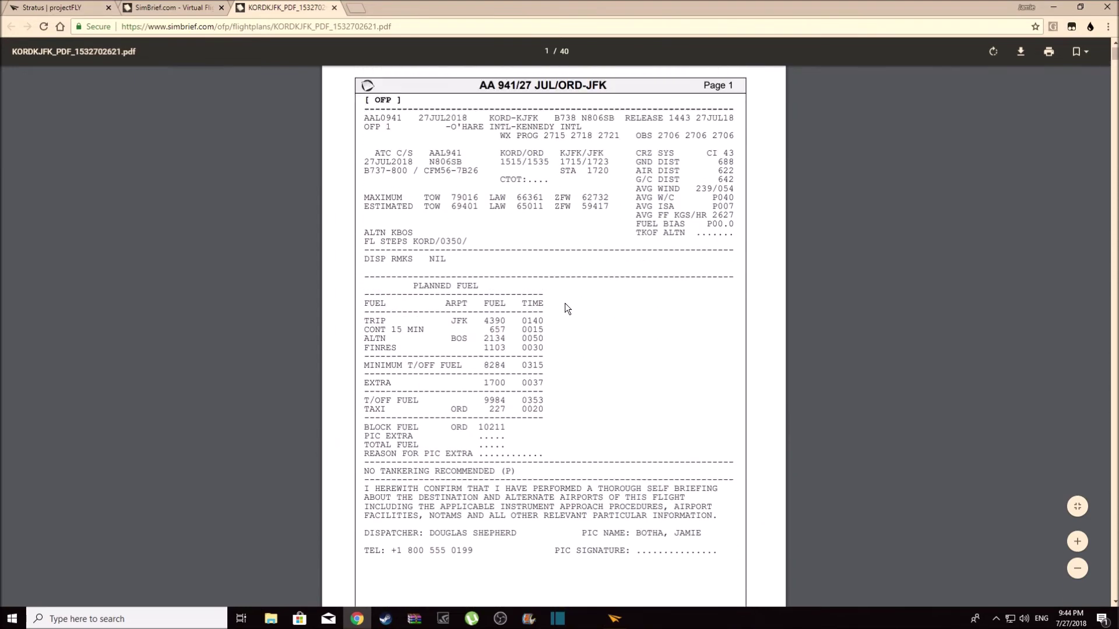
scroll(564, 309, "up", 1)
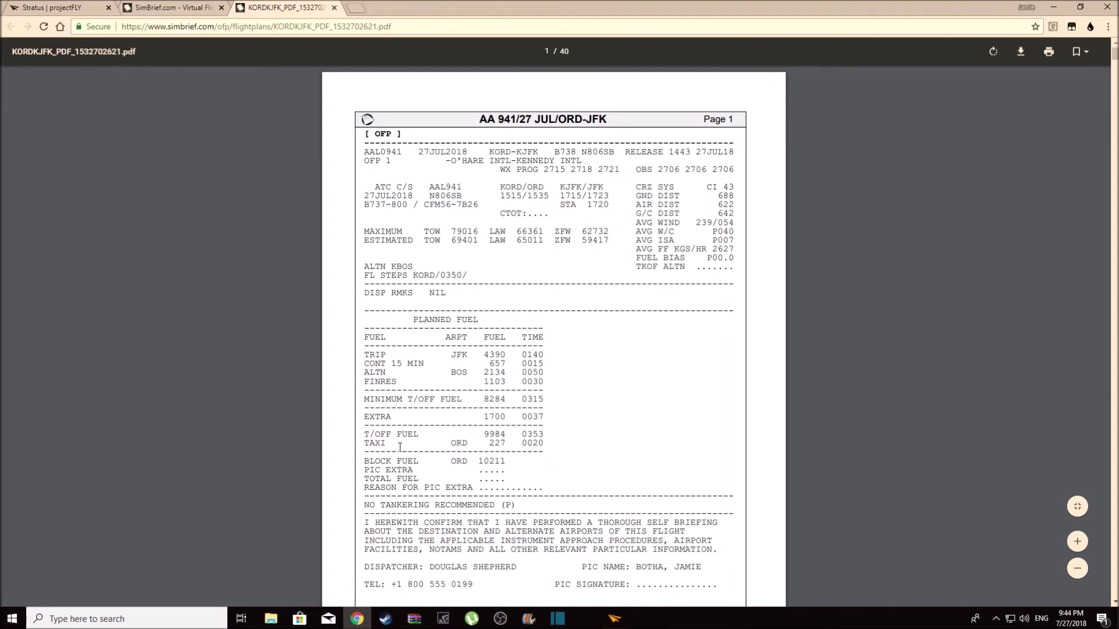
scroll(492, 470, "down", 4)
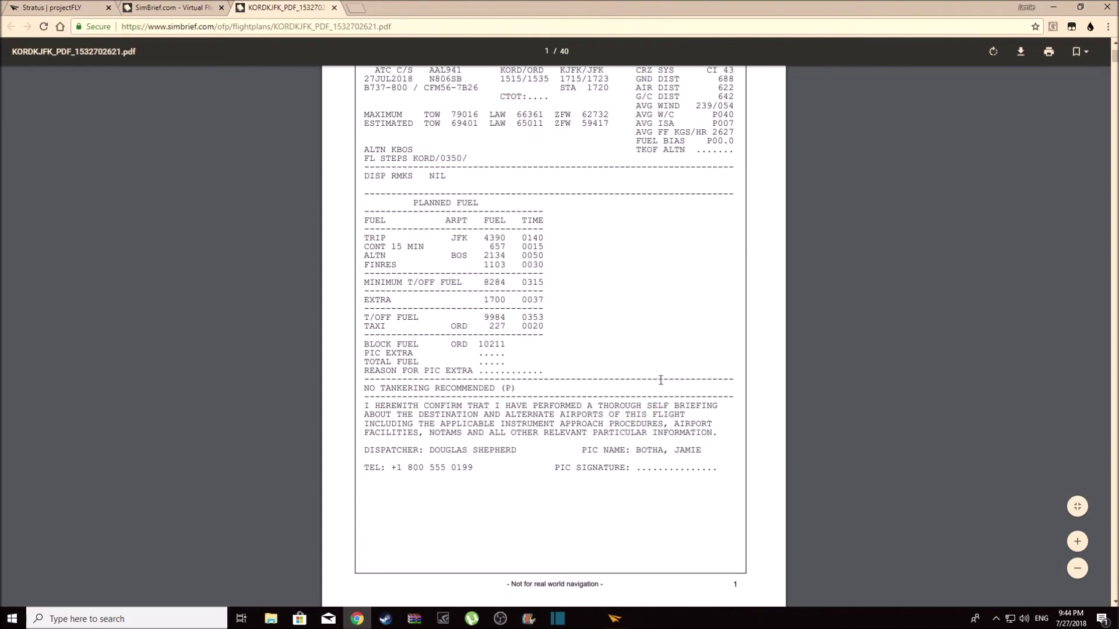
scroll(646, 382, "down", 8)
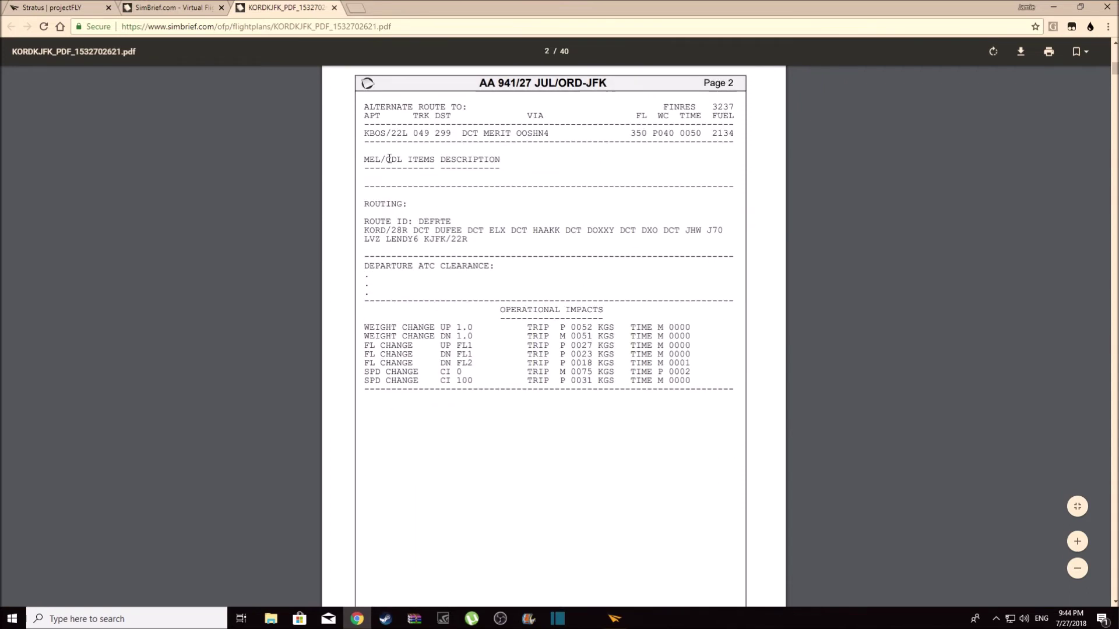
scroll(445, 204, "up", 2)
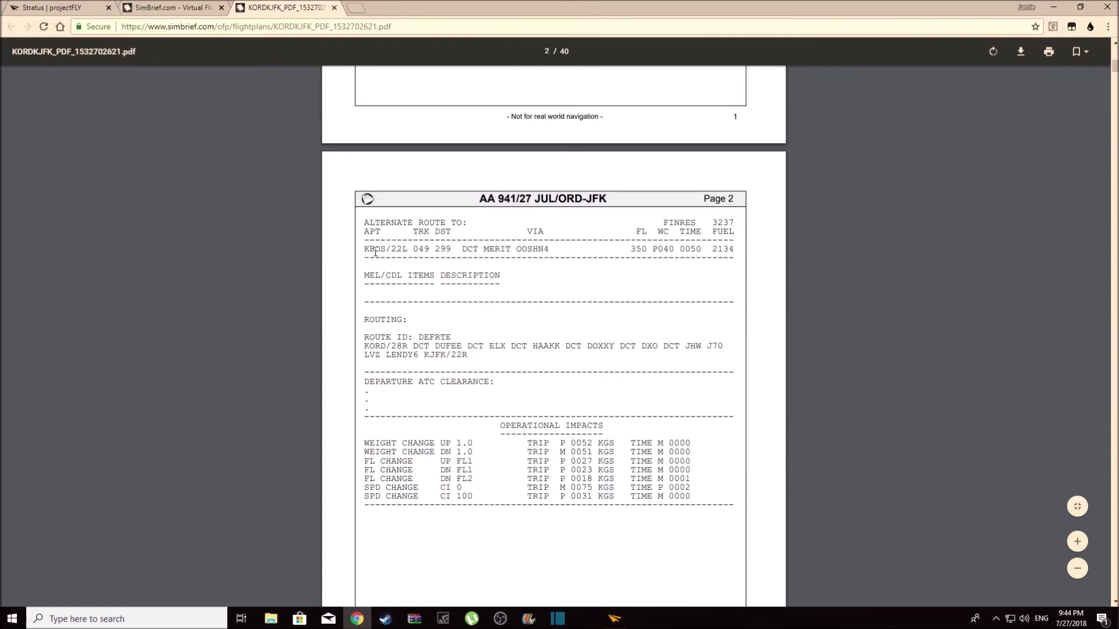
scroll(730, 257, "down", 10)
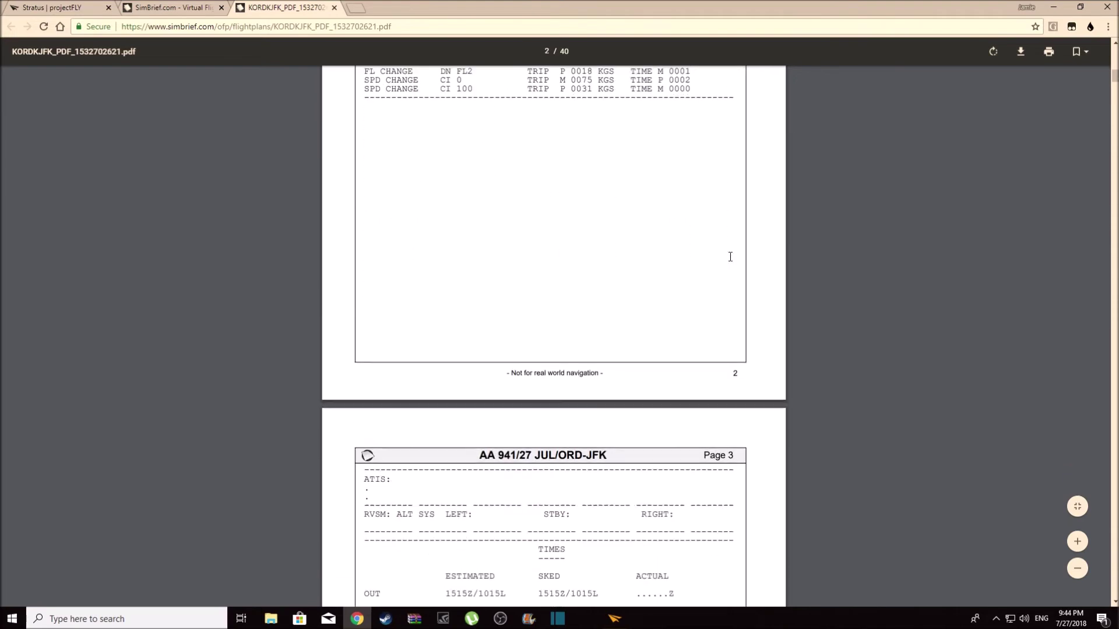
scroll(730, 256, "up", 15)
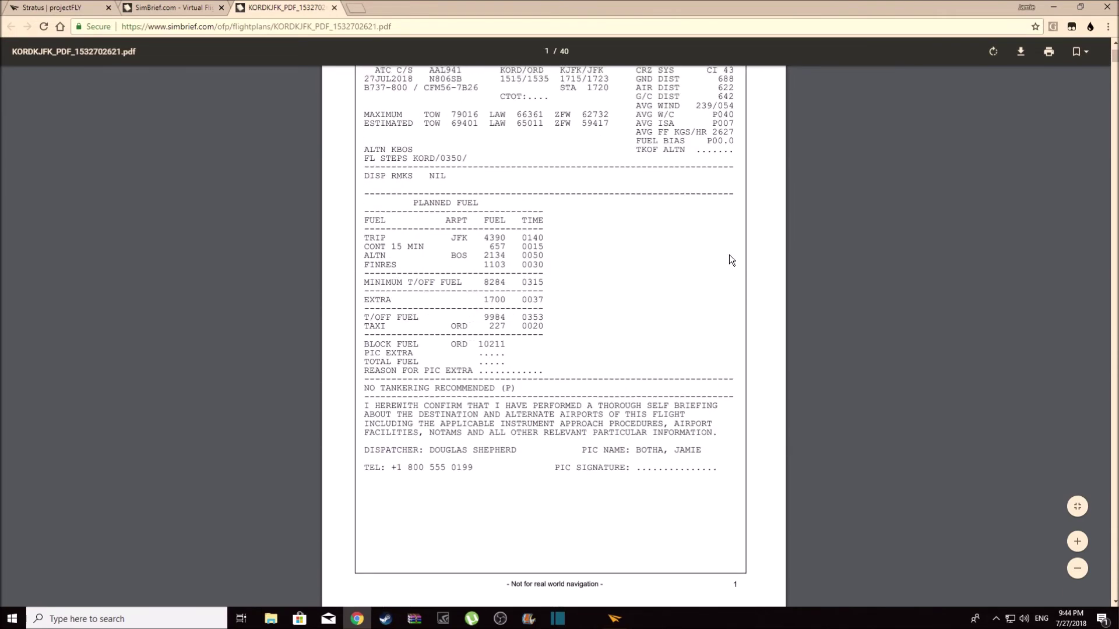
scroll(729, 254, "down", 6)
scroll(729, 252, "down", 5)
scroll(729, 252, "up", 4)
scroll(583, 292, "down", 1)
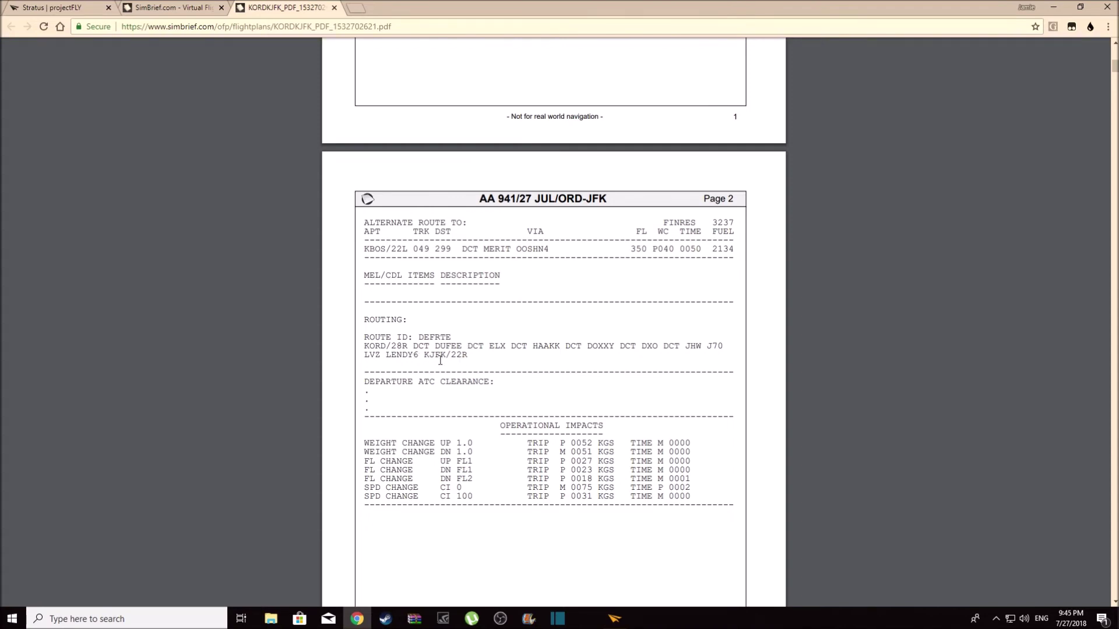
scroll(442, 364, "down", 13)
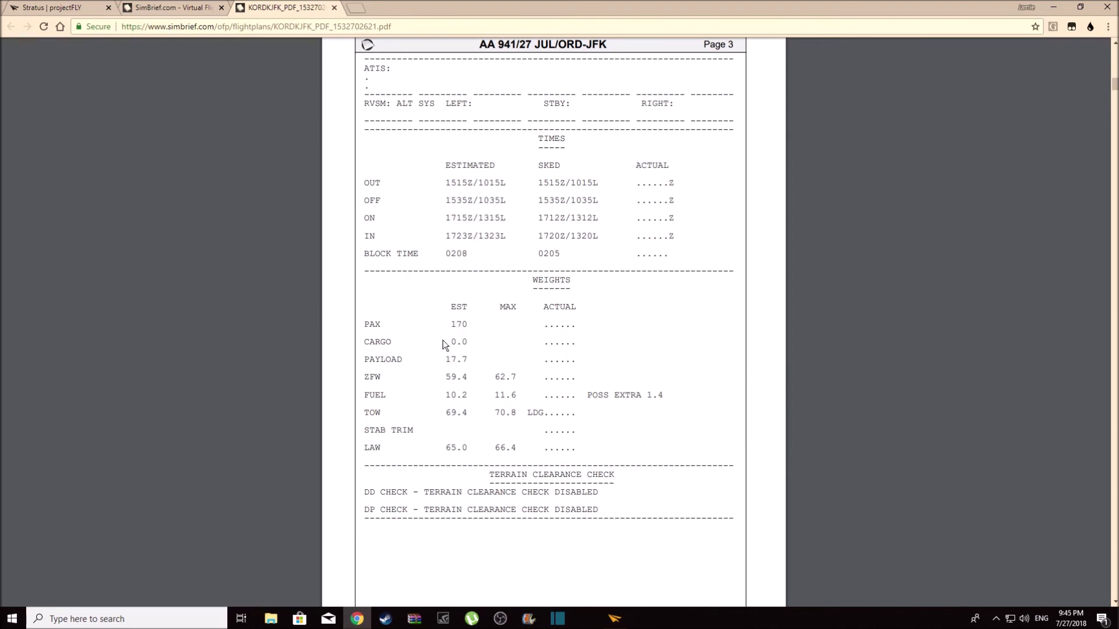
Scroll through the rest of the OFP PDF, then close its tab
scroll(404, 317, "down", 1)
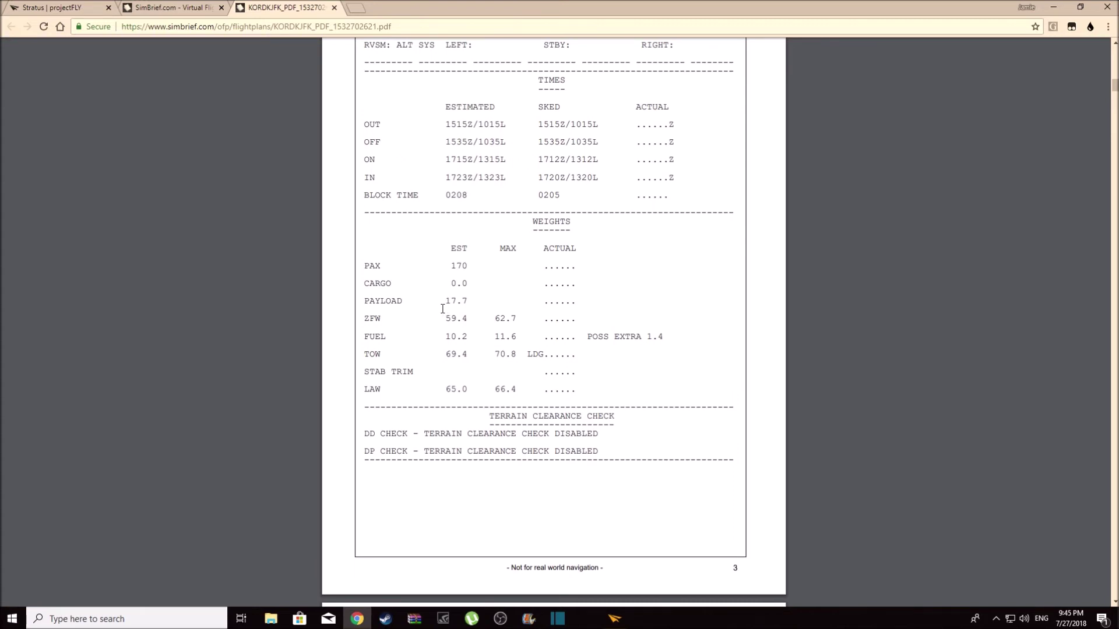
scroll(438, 321, "down", 2)
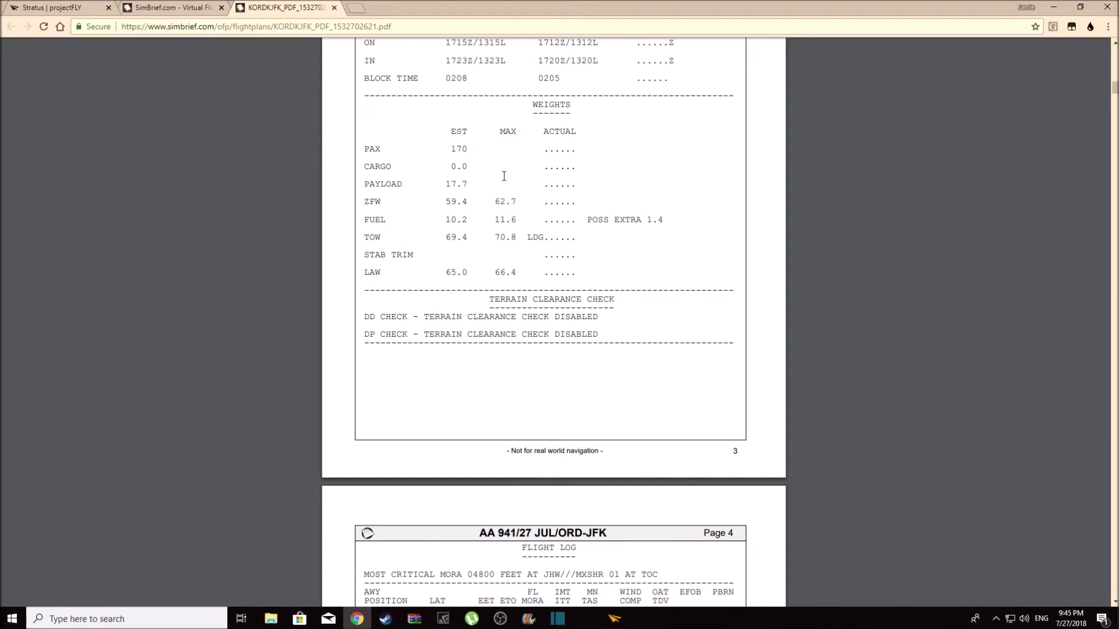
scroll(475, 271, "down", 5)
scroll(479, 269, "down", 8)
scroll(483, 267, "up", 20)
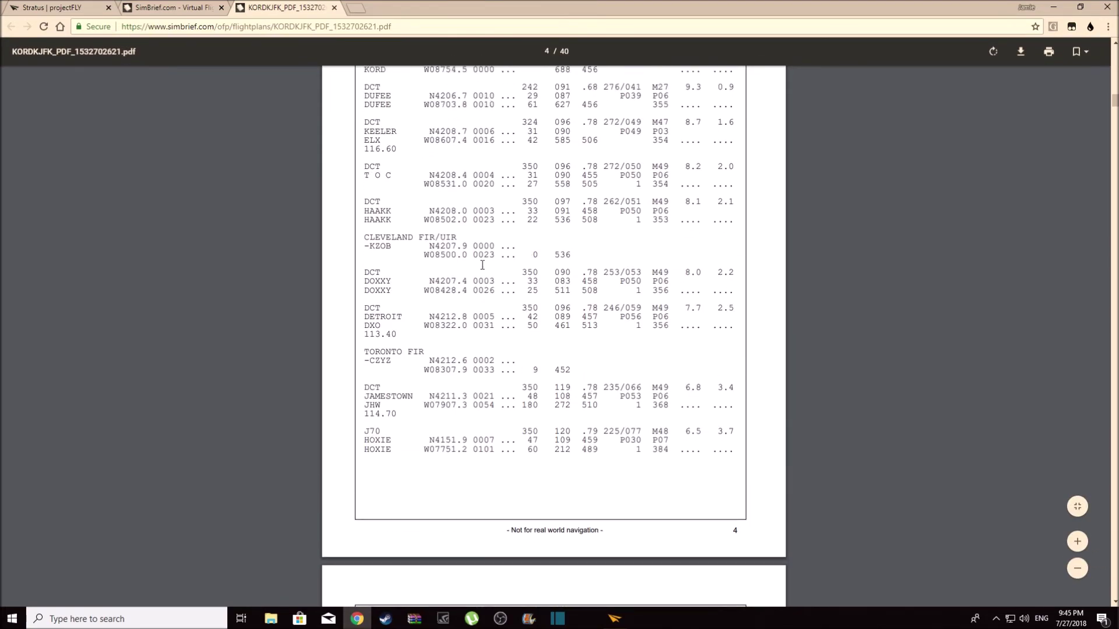
scroll(482, 265, "up", 10)
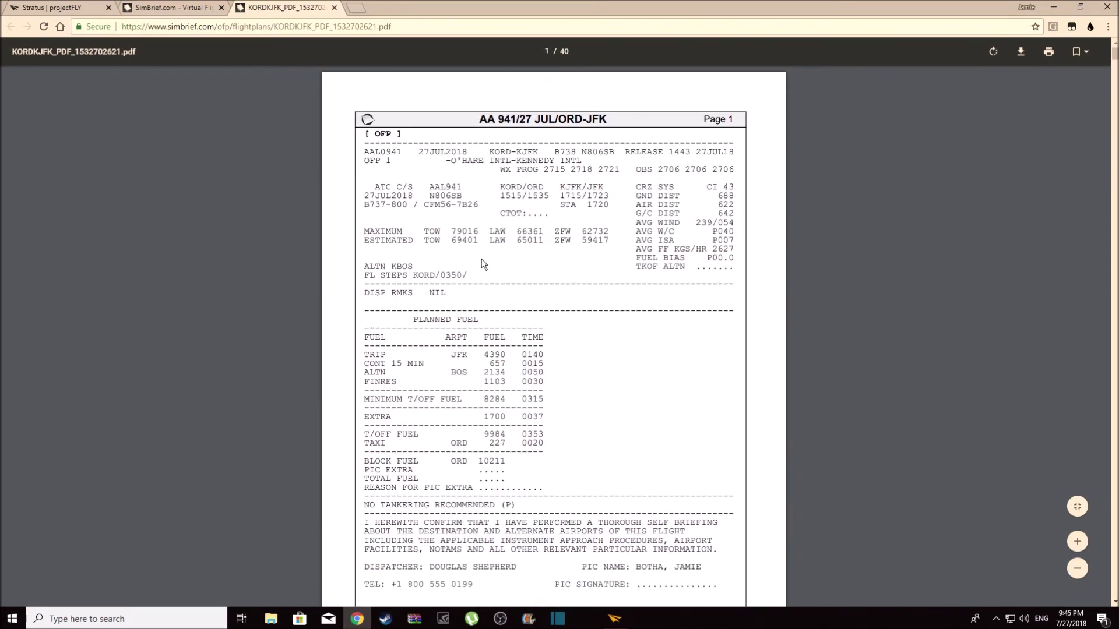
left_click(334, 7)
Return to projectFLY and dispatch AA130 via SimBrief, keeping the login remembered
key("alt+Tab")
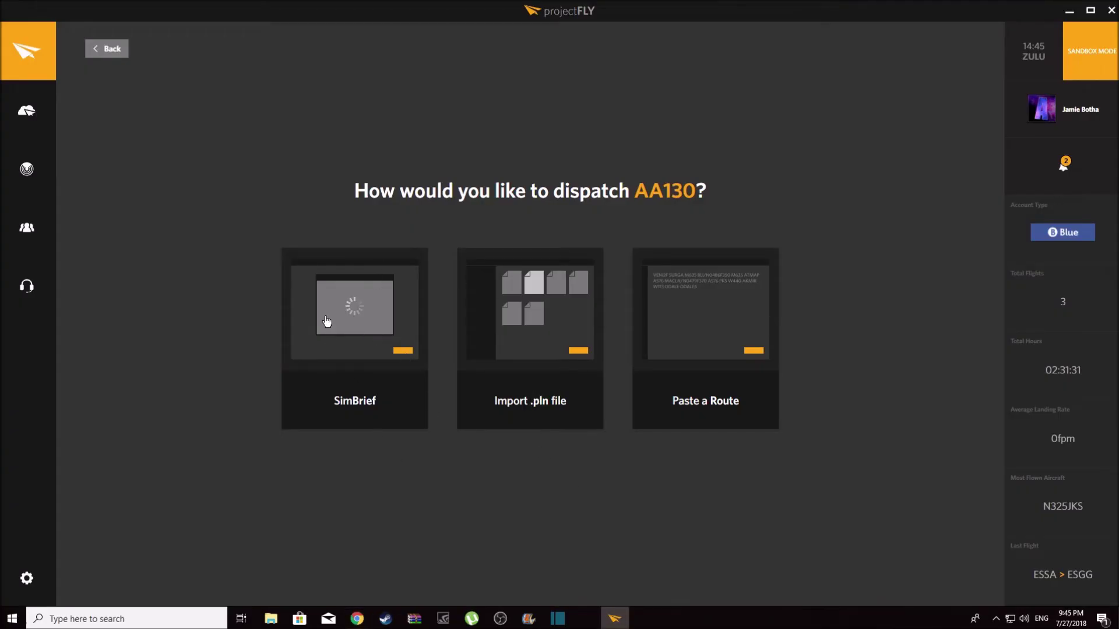
left_click(324, 341)
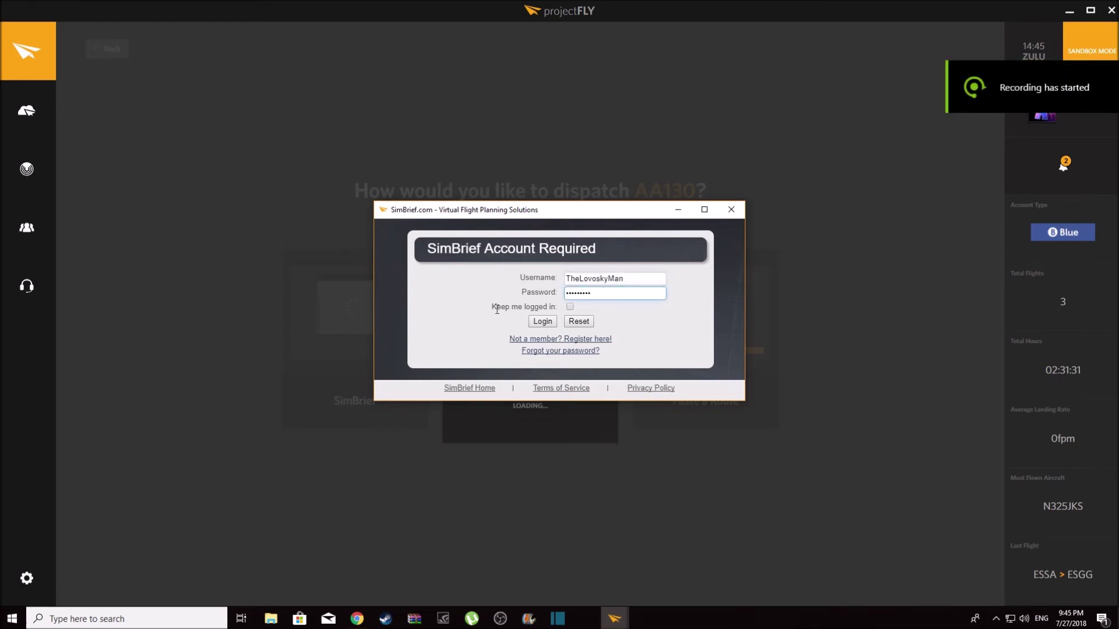
left_click(570, 306)
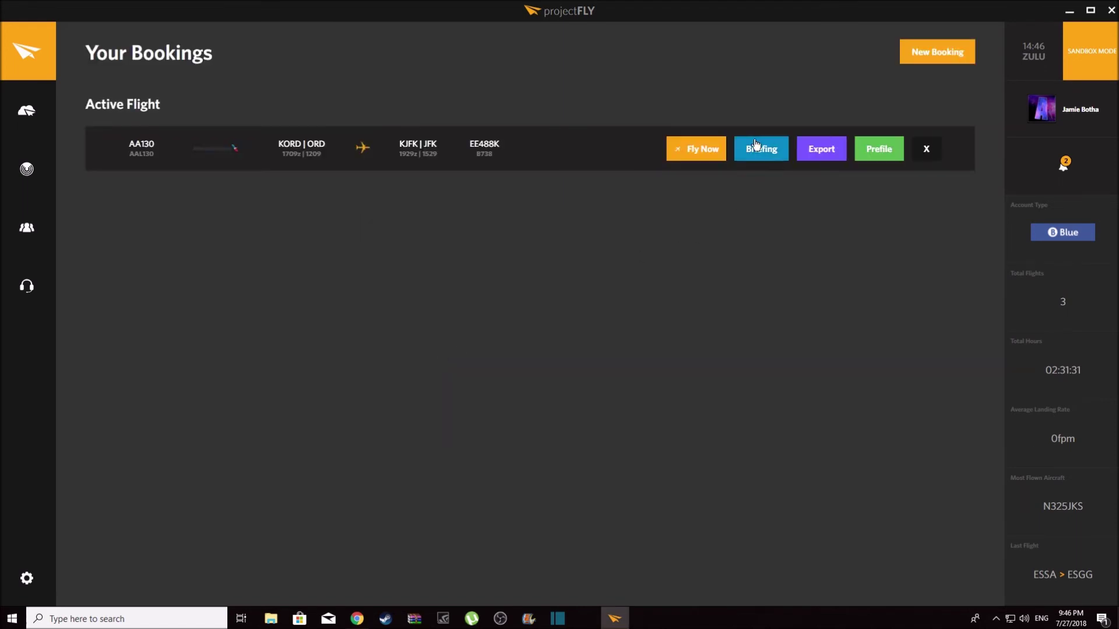
left_click(699, 149)
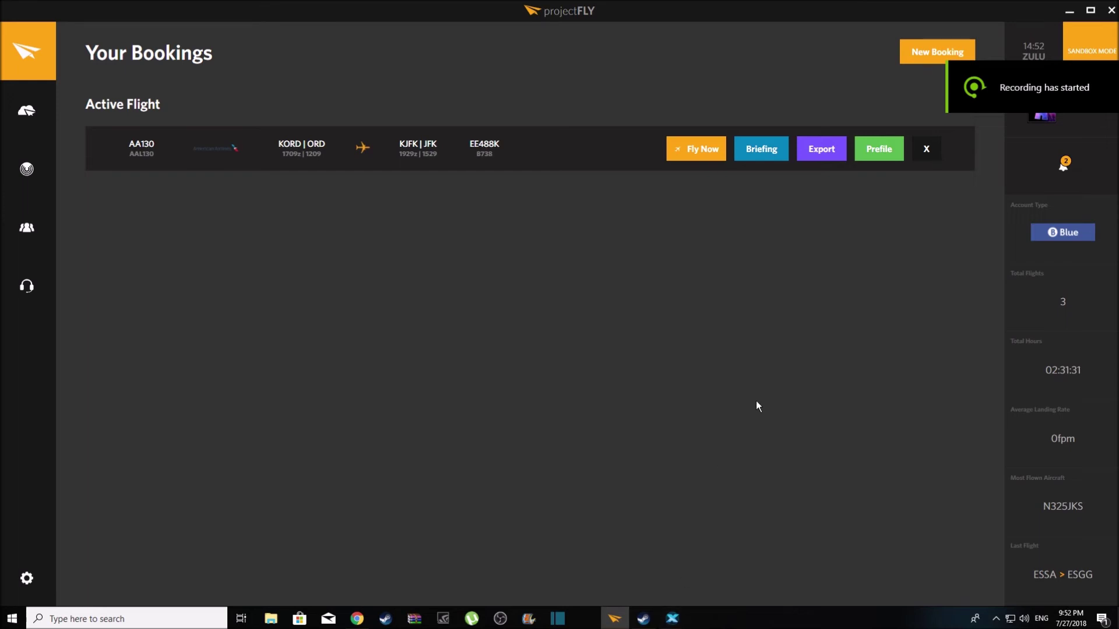
Start AA130 with Fly Now, cancel it with Yes, and go to Radar
left_click(699, 162)
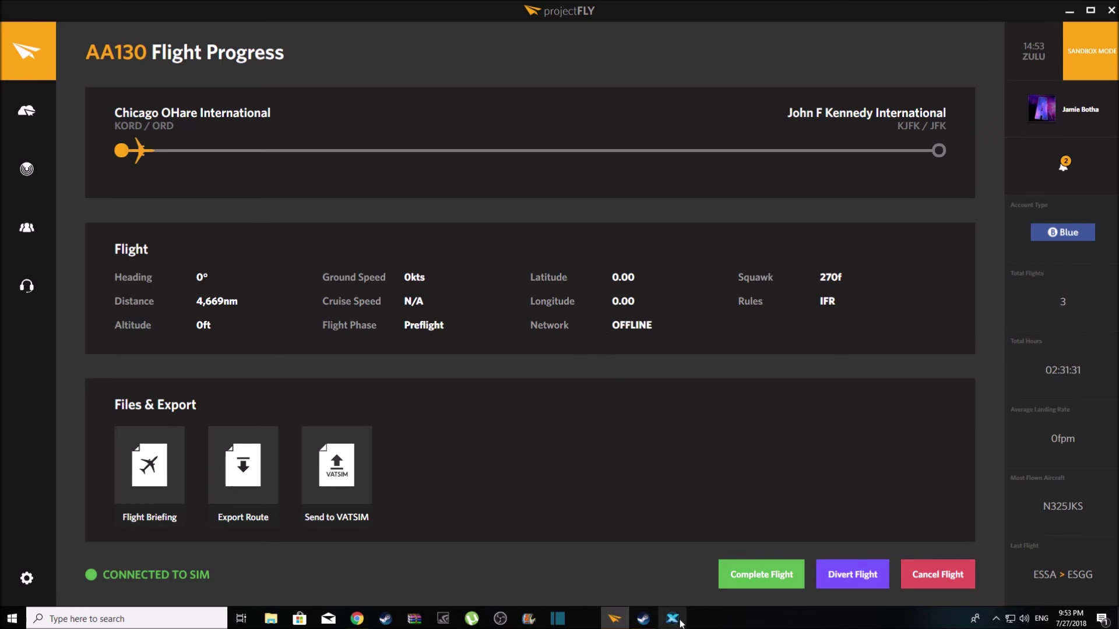
mouse_move(670, 609)
mouse_move(638, 557)
left_click(931, 574)
left_click(548, 336)
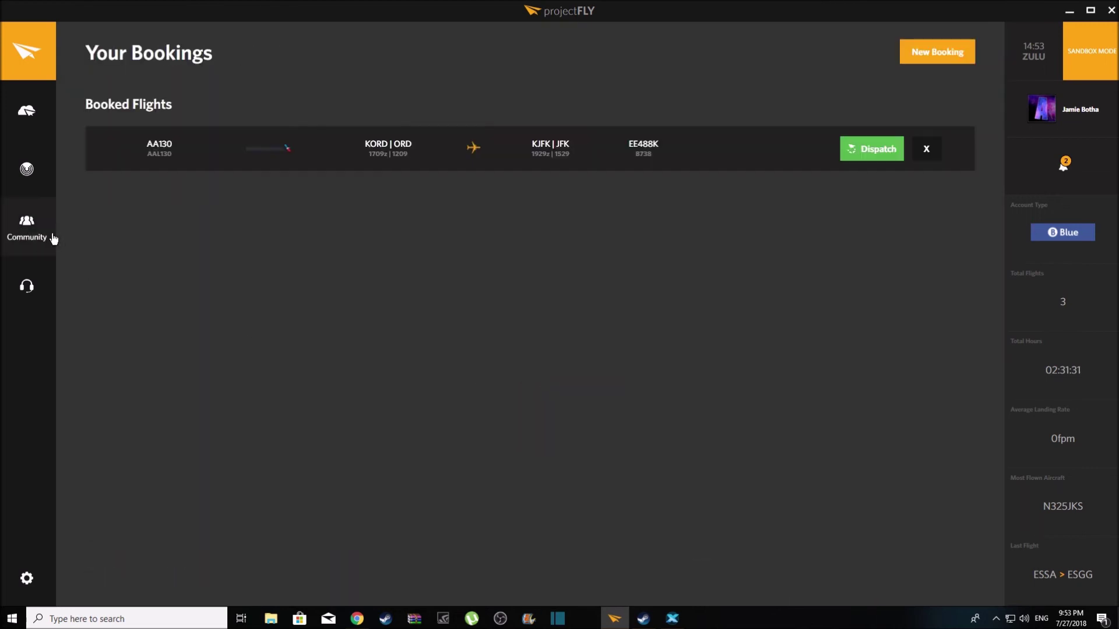
left_click(24, 164)
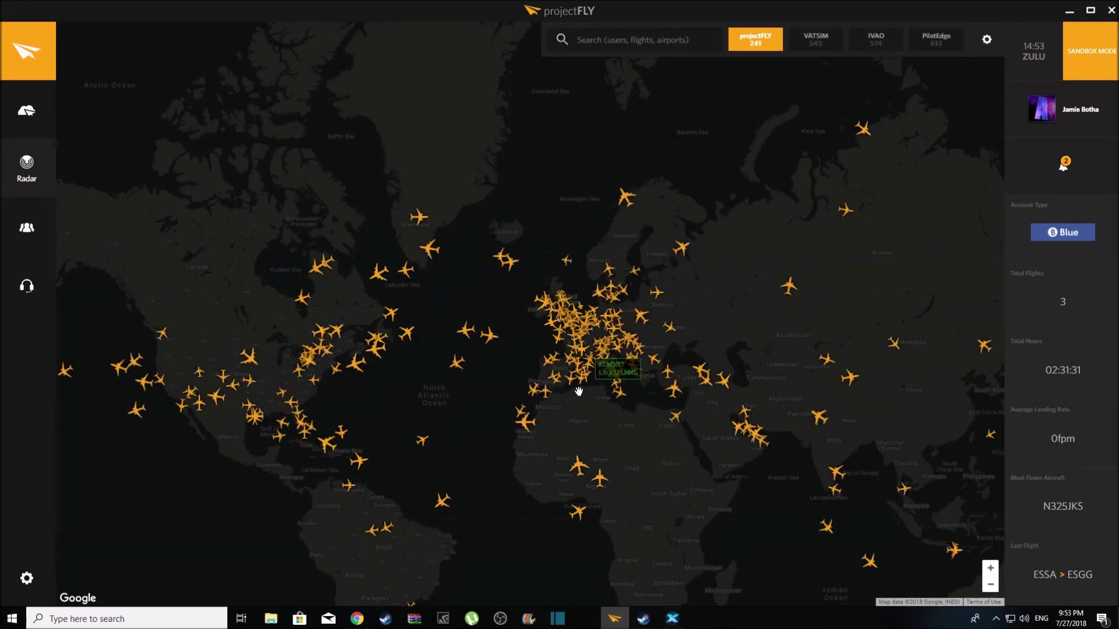
Pan the radar map and show details of flight AAL66, JFK to Barcelona
key("alt+F9")
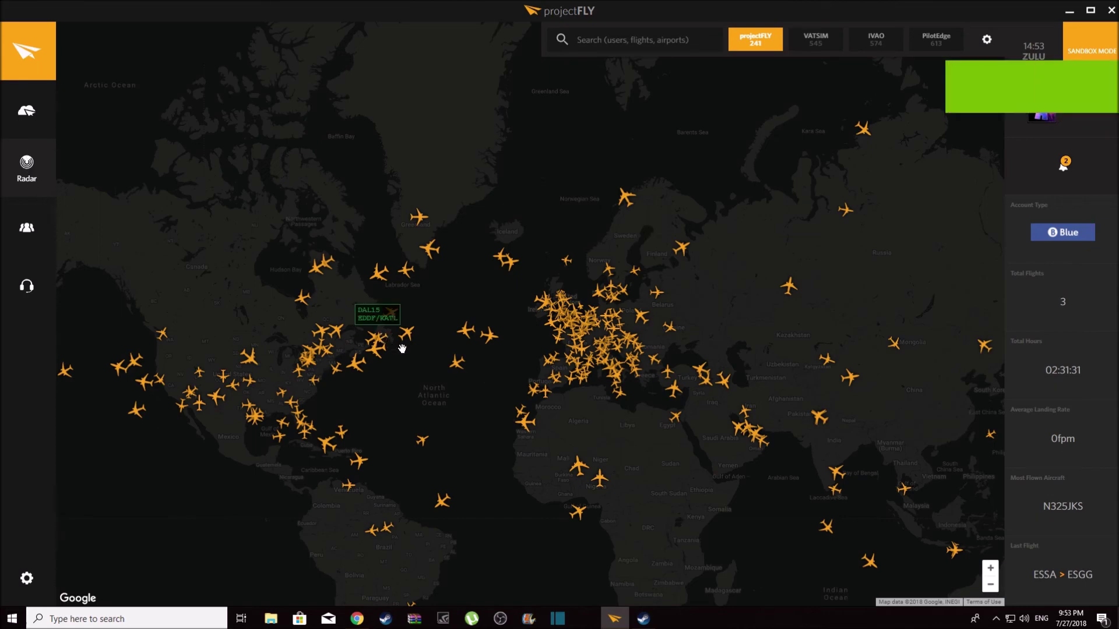
left_click_drag(507, 347, 451, 311)
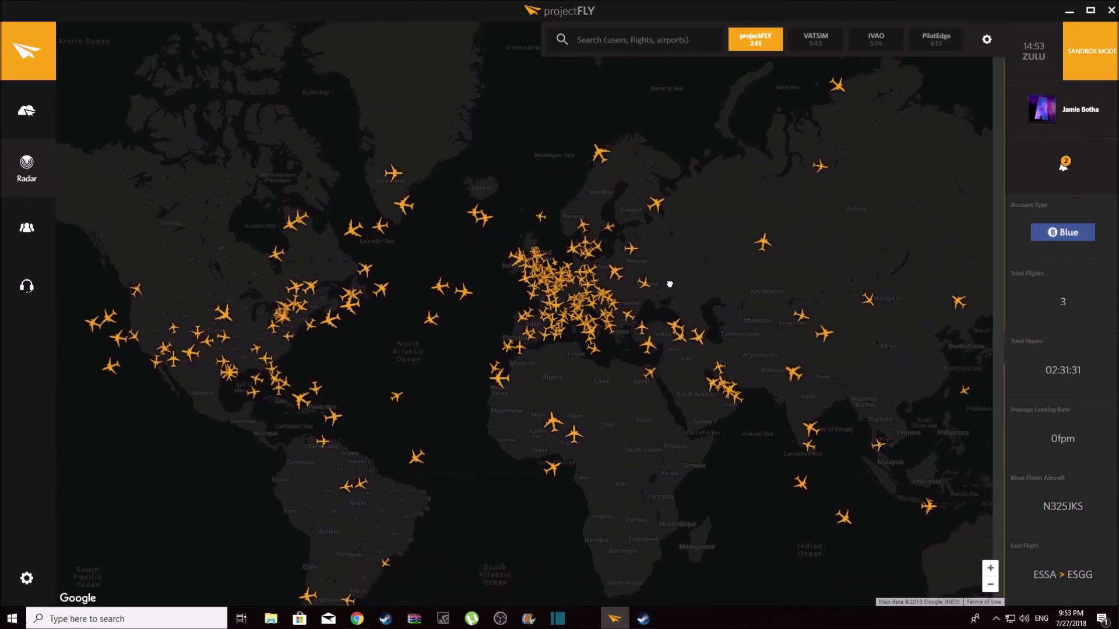
left_click_drag(669, 282, 643, 284)
right_click(510, 286)
left_click(450, 357)
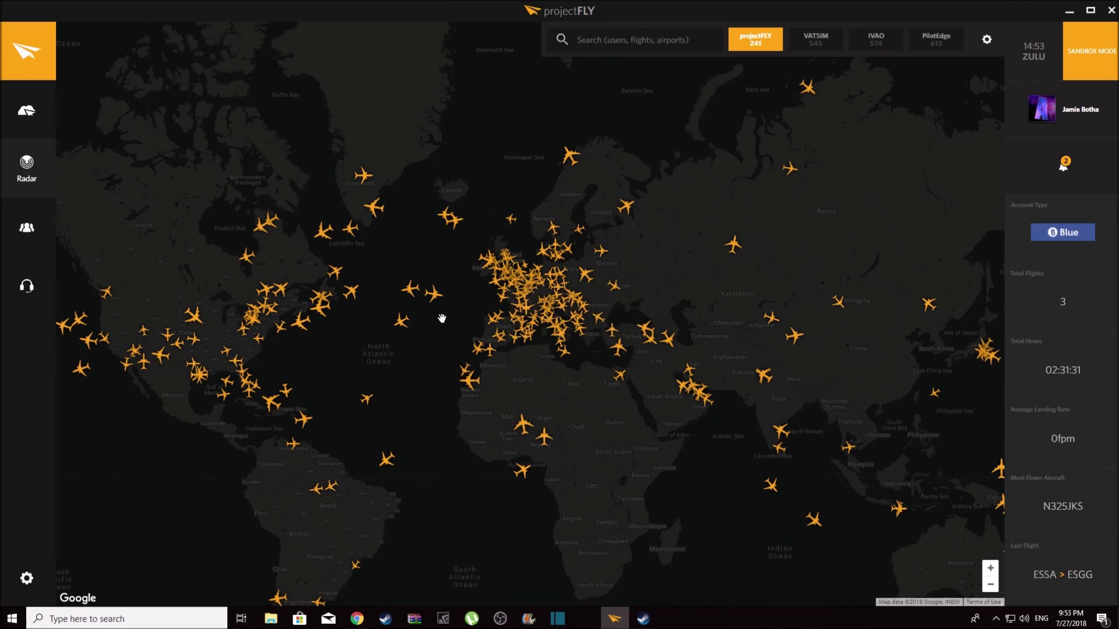
mouse_move(434, 305)
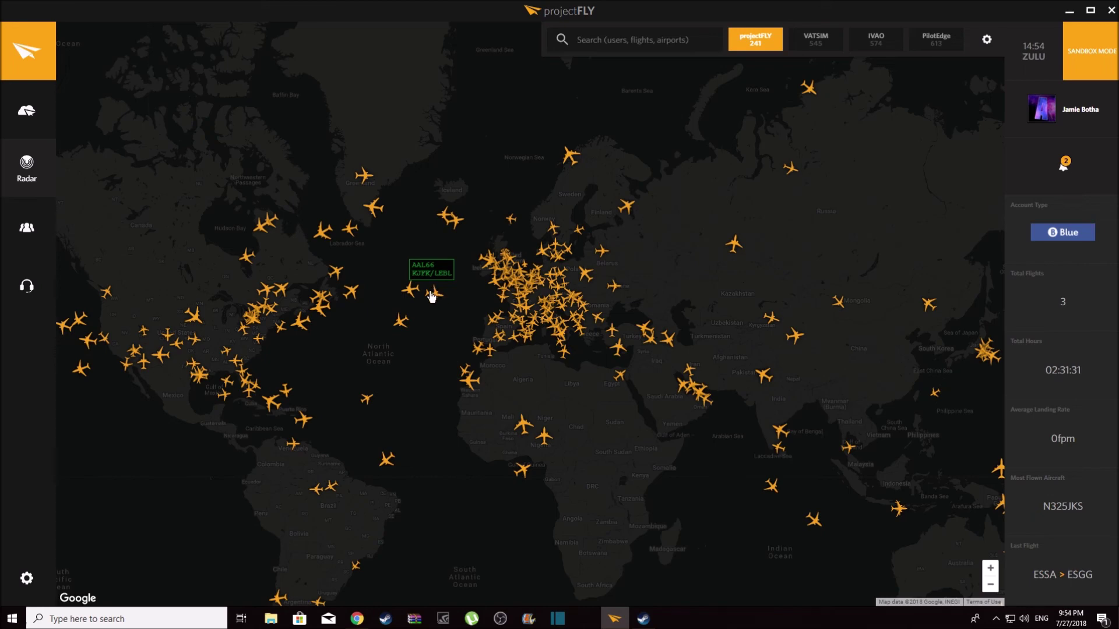
left_click(432, 294)
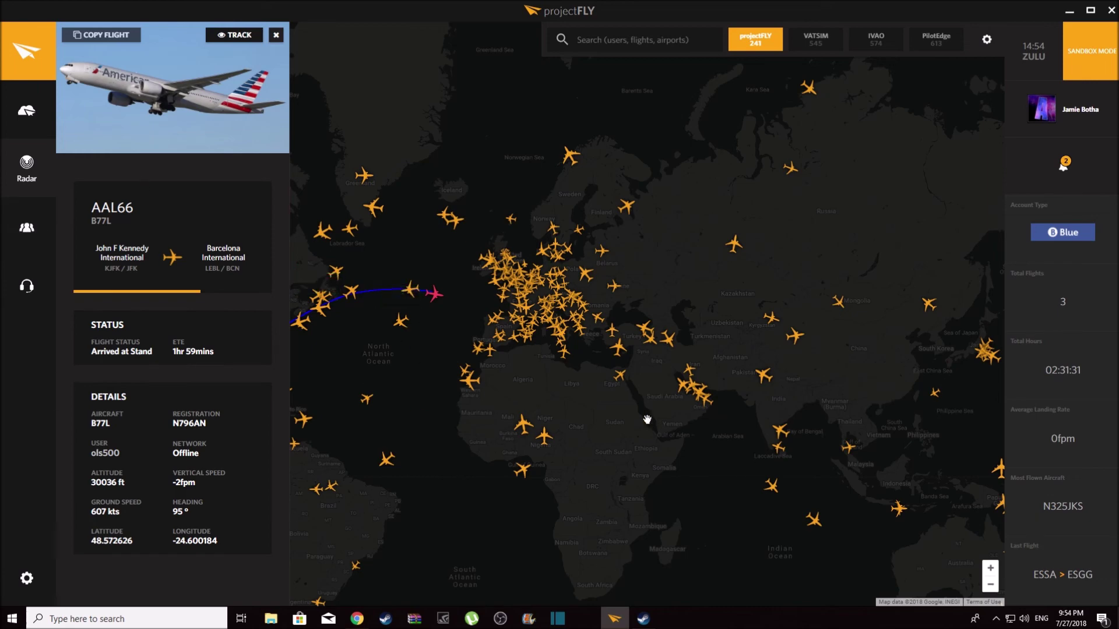
Show details of flight MSR748 near Egypt and pan the map toward Asia
left_click(619, 375)
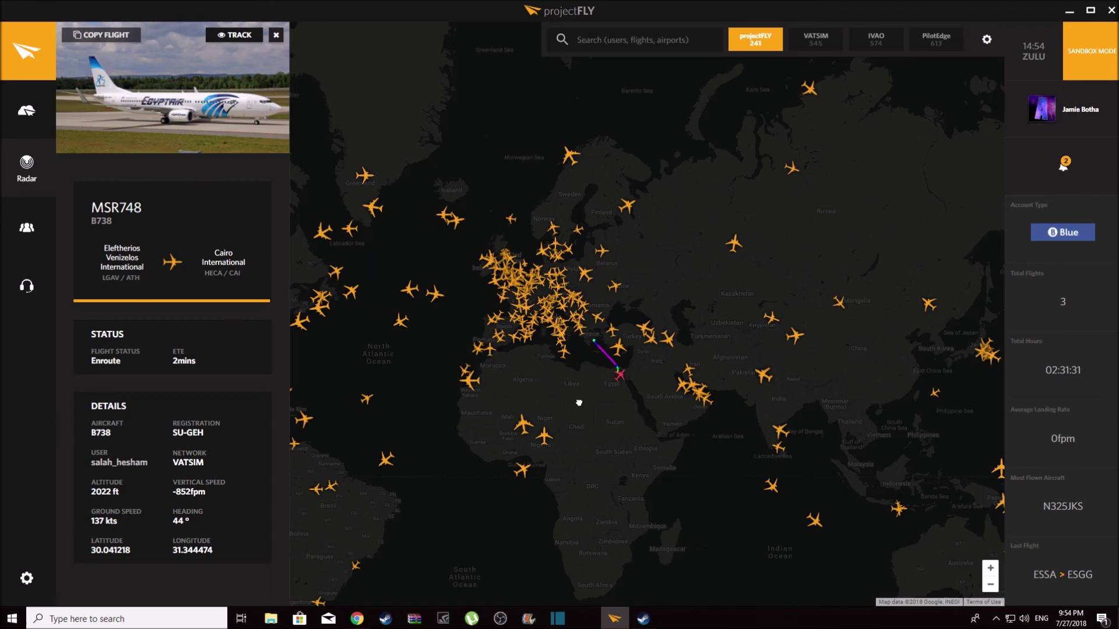
left_click_drag(544, 381, 472, 359)
right_click(815, 465)
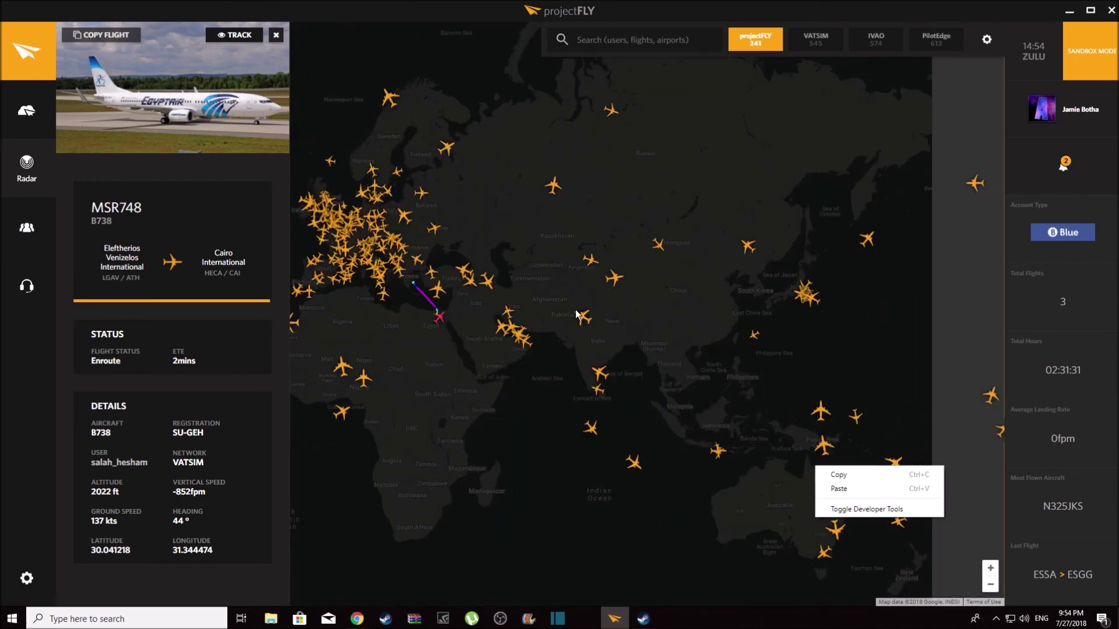
key("Escape")
right_click(558, 261)
key("Escape")
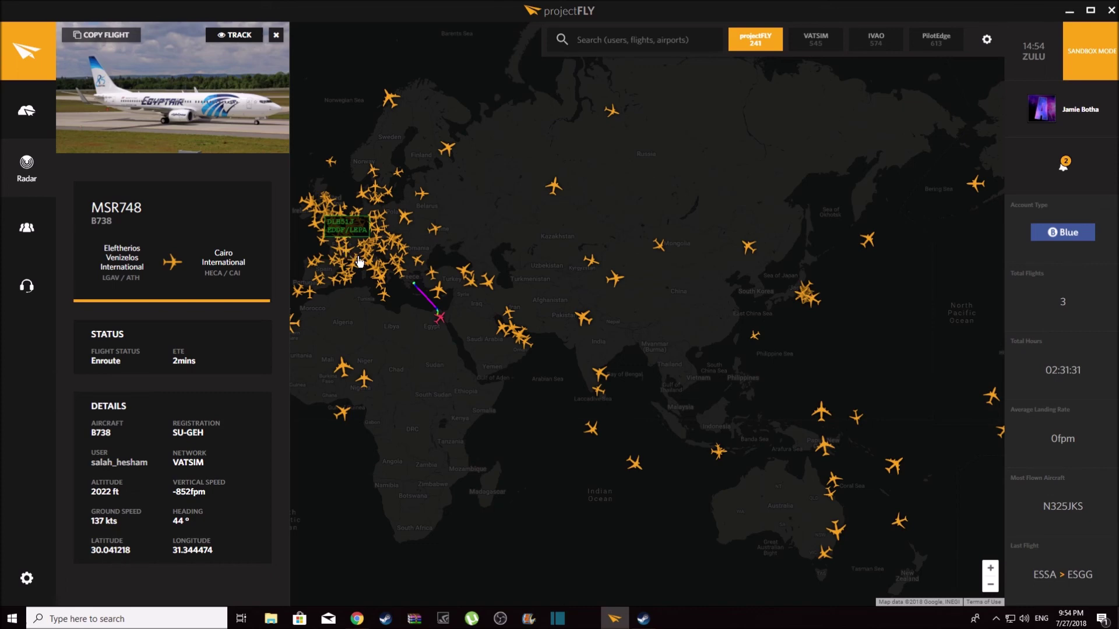
scroll(386, 335, "up", 2)
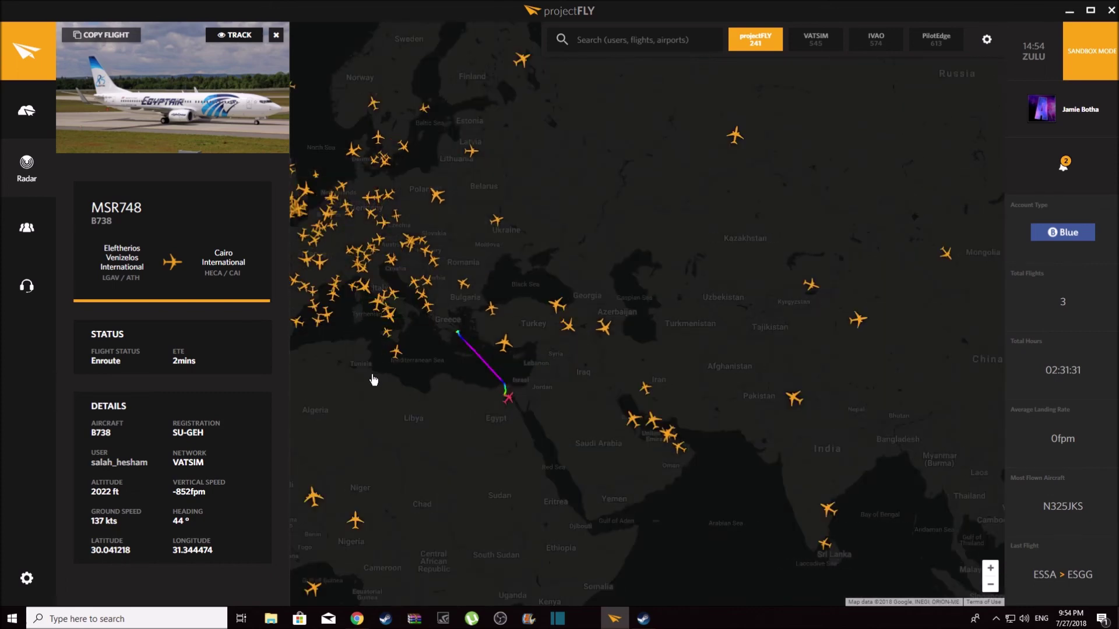
Inspect flights SVA212, FLI453 and ACA883 over Europe, then open the Community forums
left_click(359, 266)
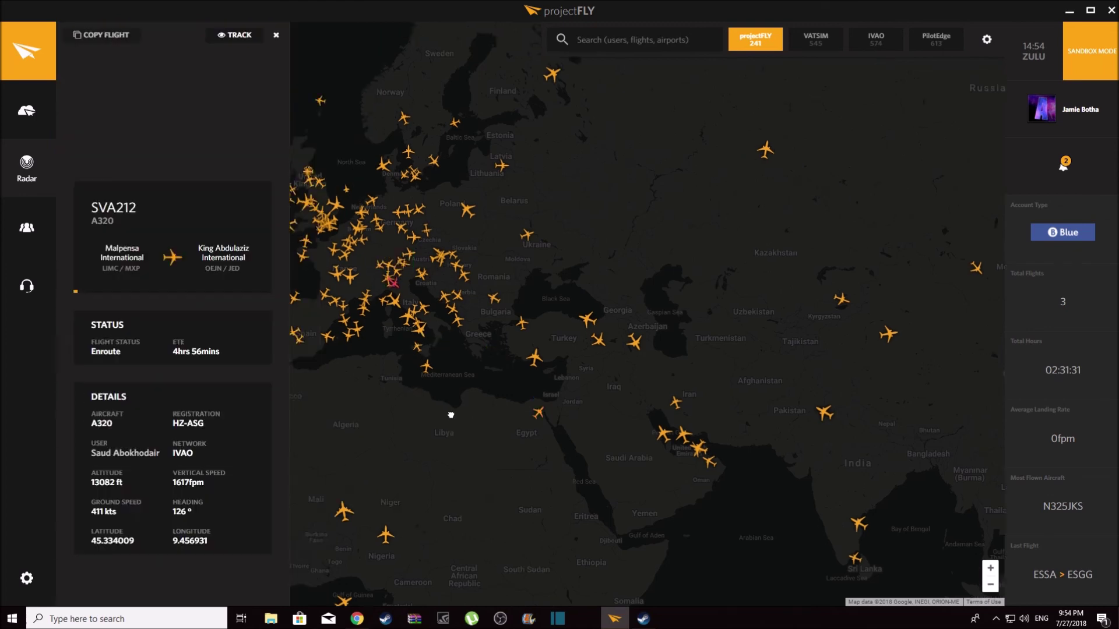
right_click(492, 428)
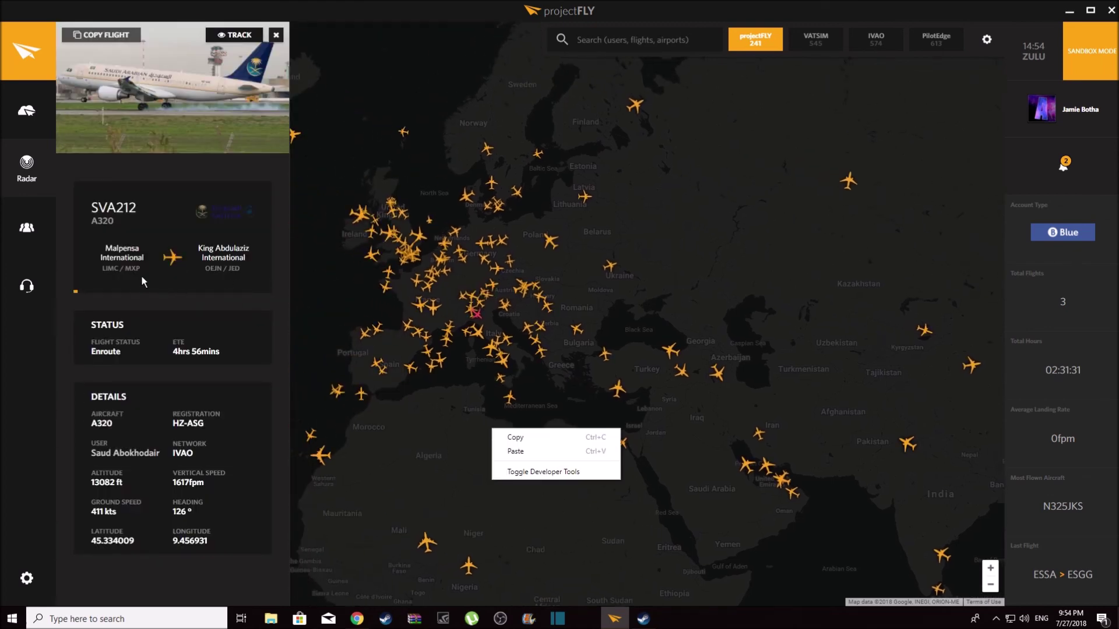
left_click(353, 263)
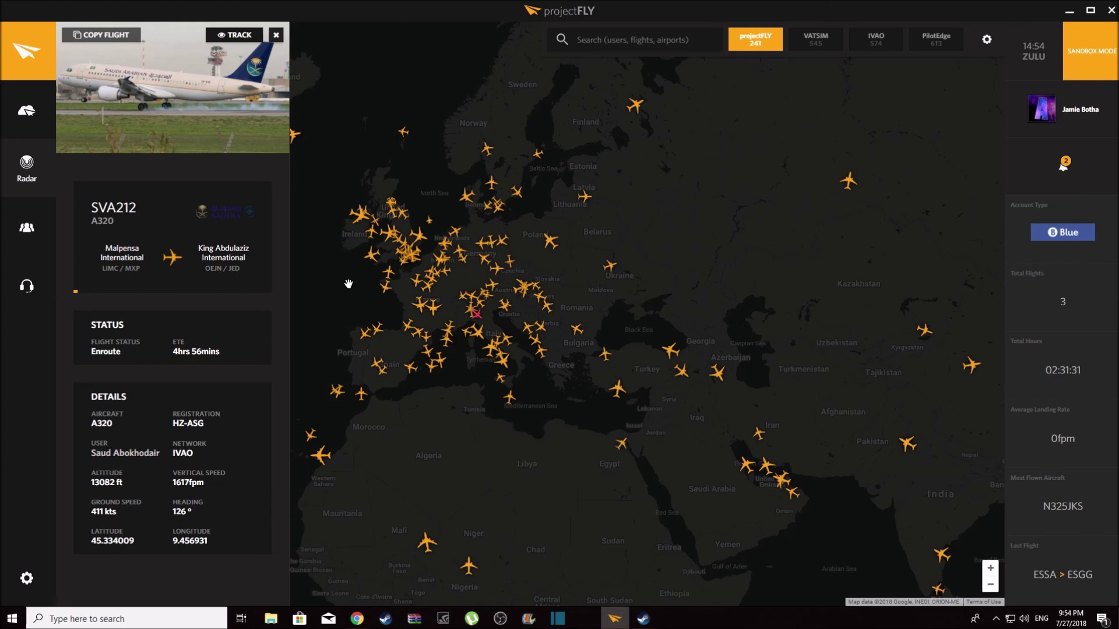
left_click_drag(353, 263, 431, 331)
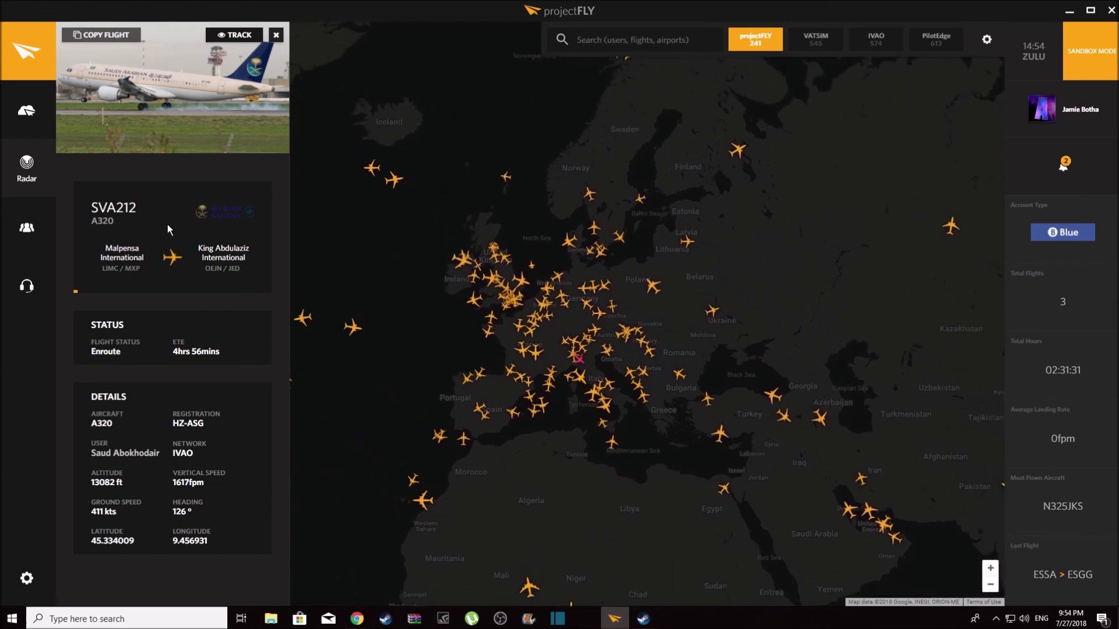
left_click(507, 178)
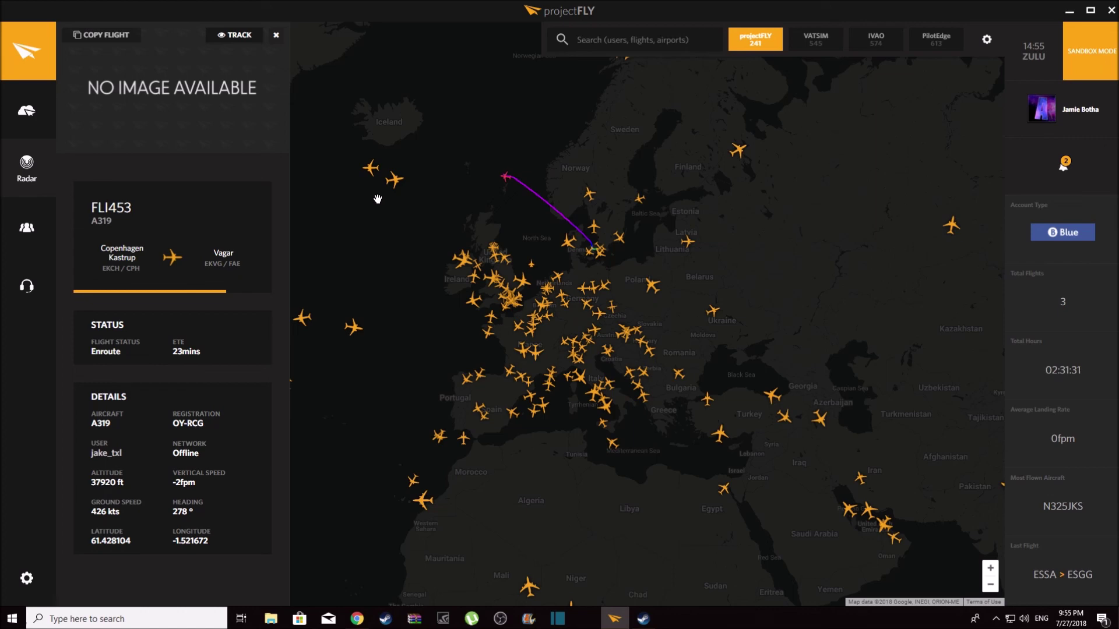
left_click(373, 172)
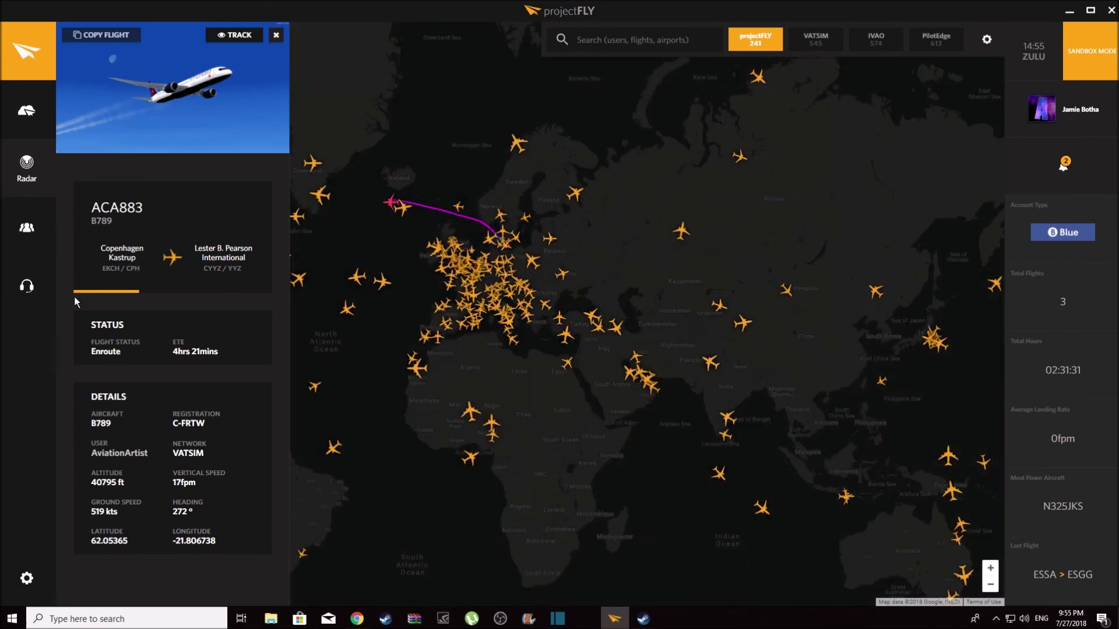
left_click(27, 230)
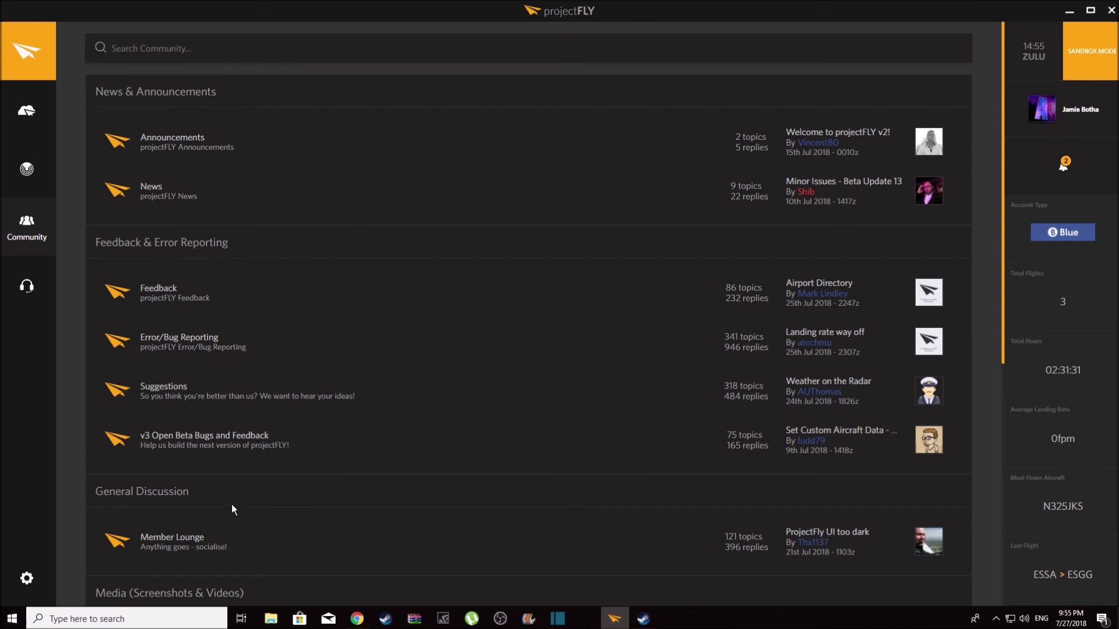
Stop by the Support page, then go back to the Stratus dashboard
left_click(36, 289)
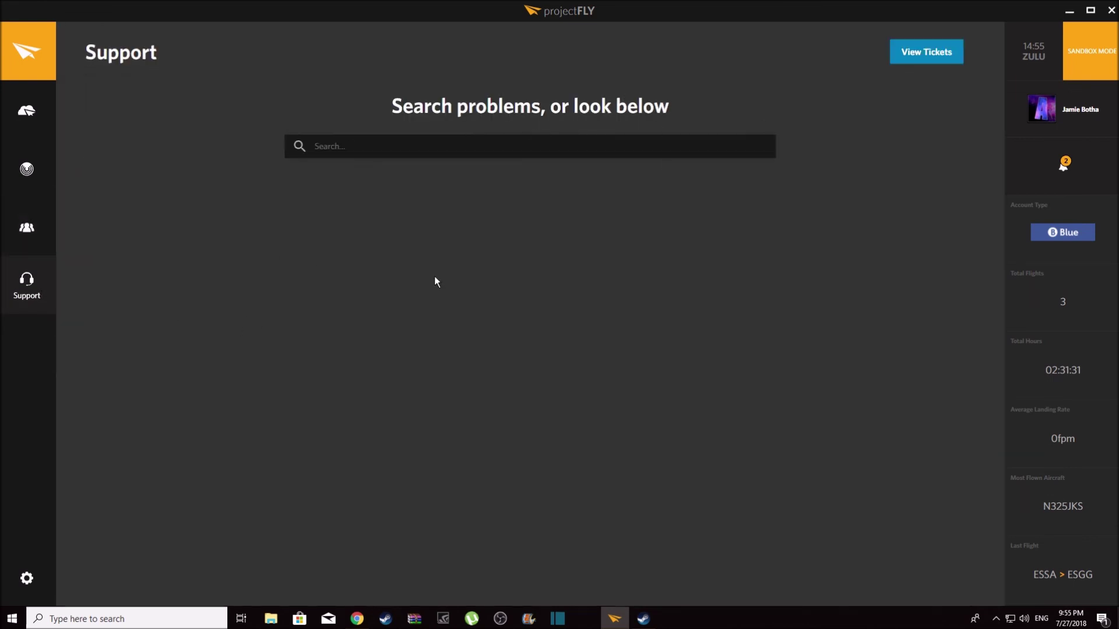
left_click(27, 112)
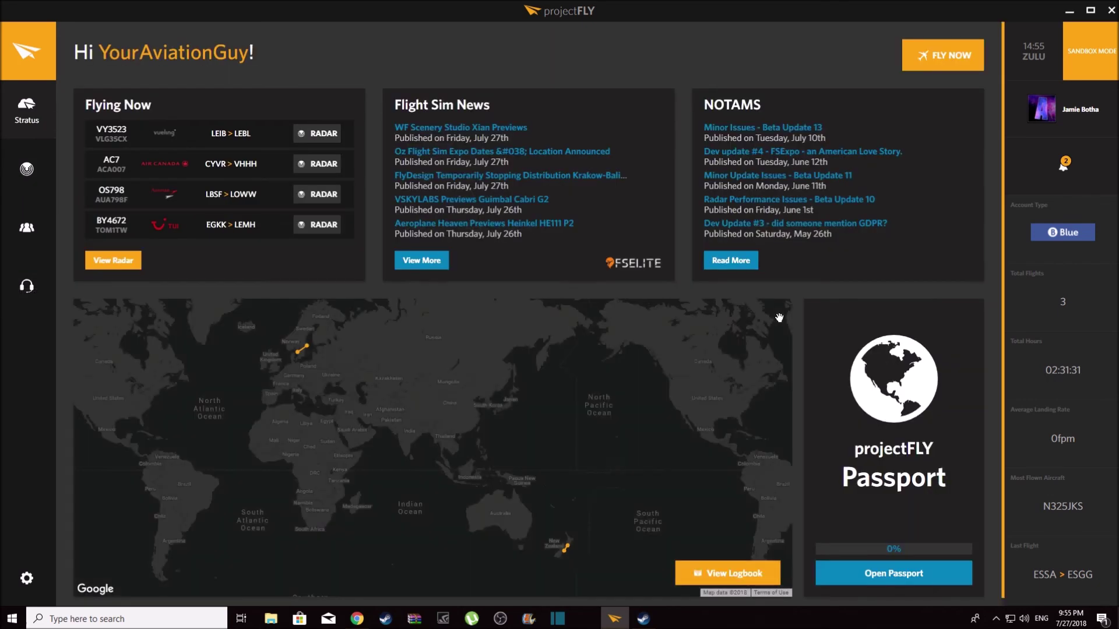